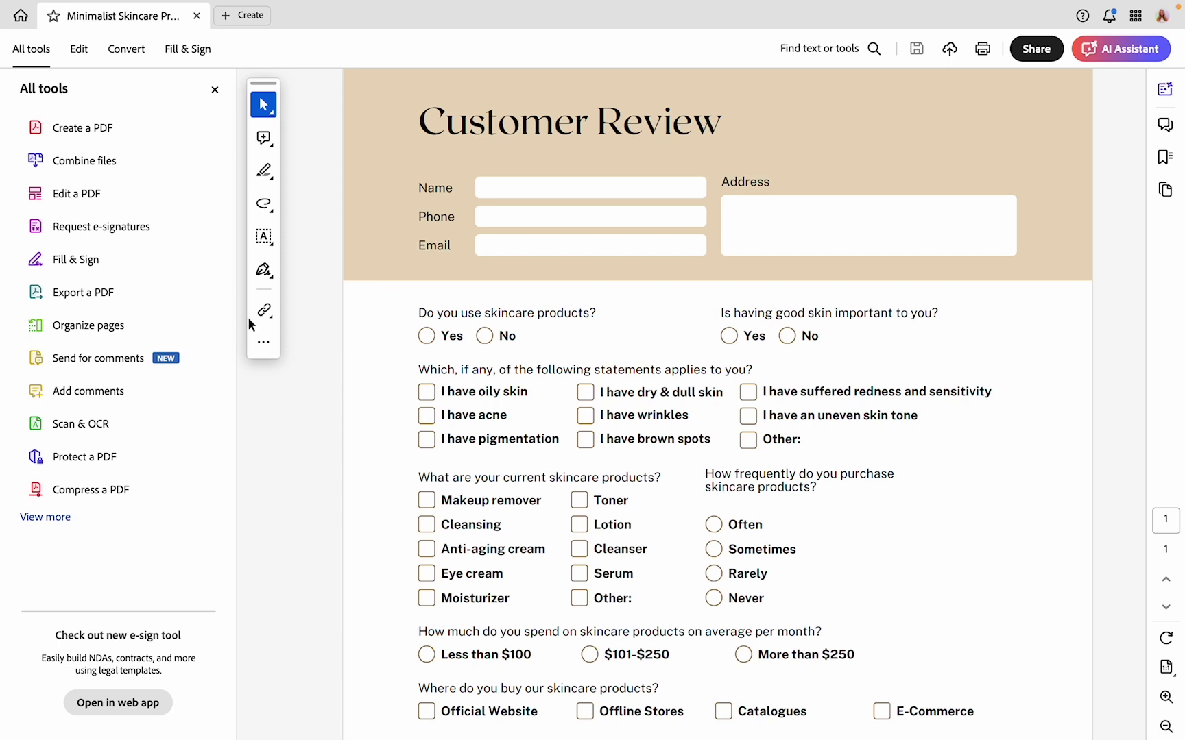
Look over the survey, then go to the Canva design and dismiss the leftover download options.
{"action": "scroll", "coordinate": [408, 288], "scroll_direction": "down", "scroll_amount": 5}
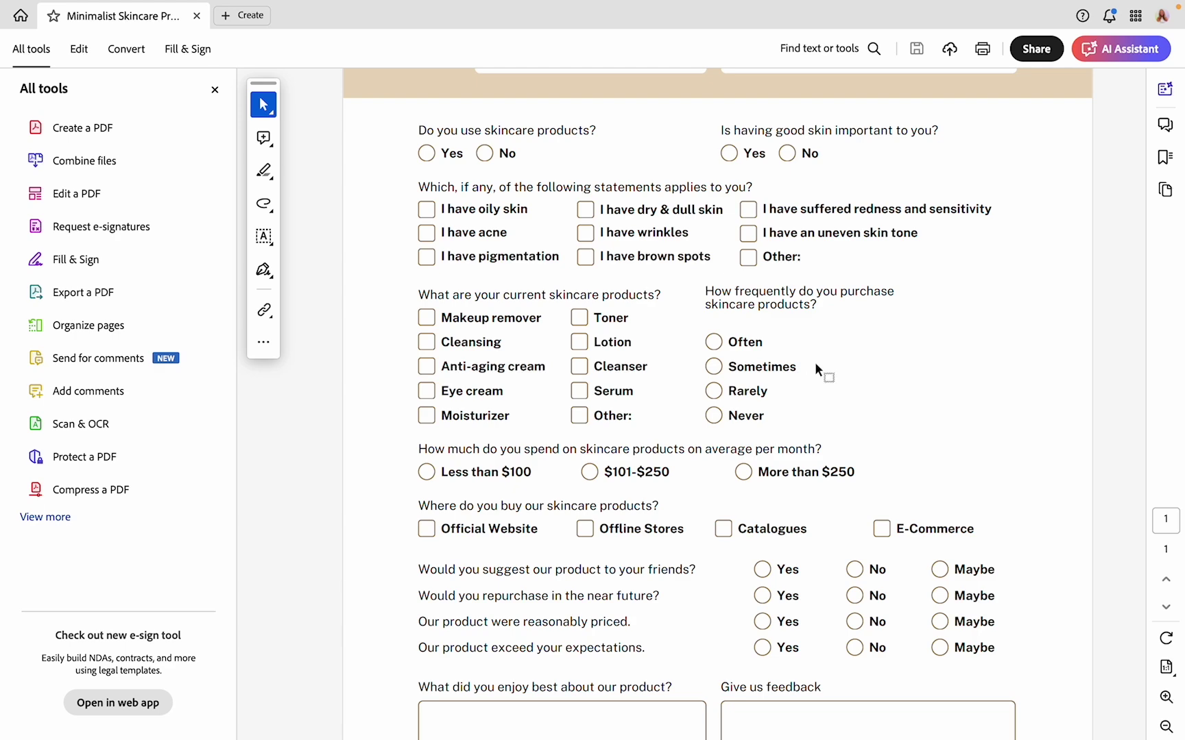
{"action": "scroll", "coordinate": [816, 363], "scroll_direction": "up", "scroll_amount": 3}
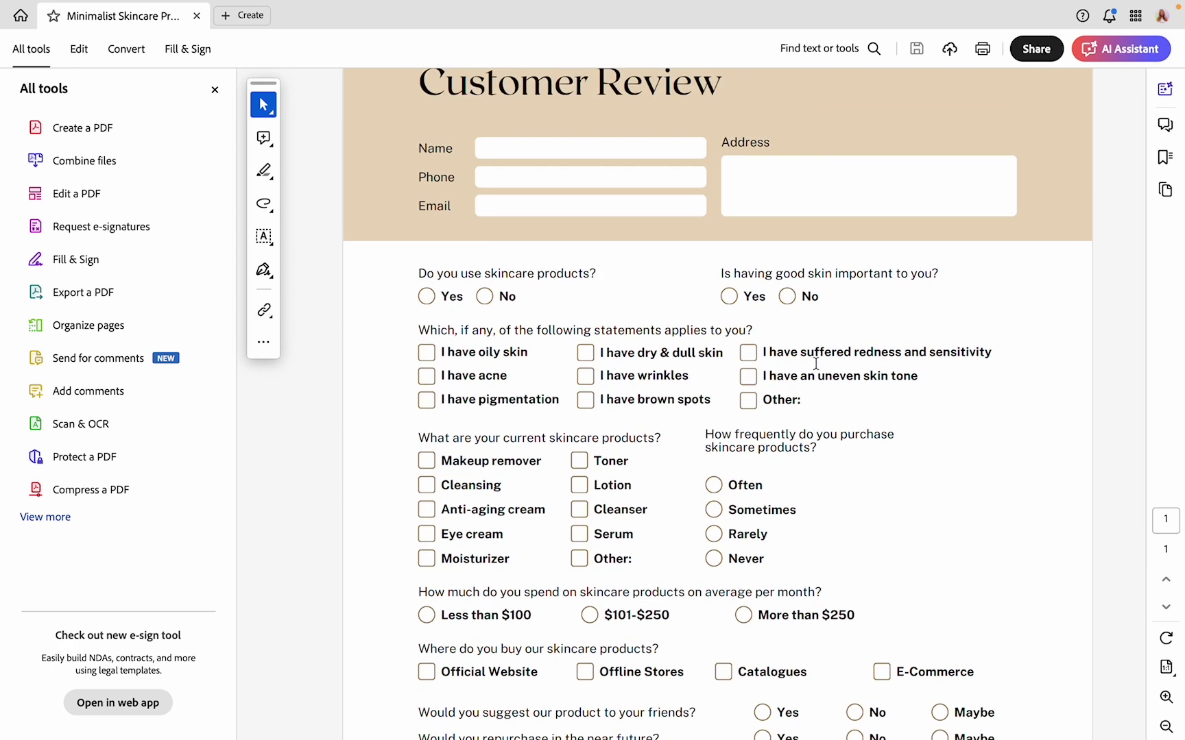
{"action": "scroll", "coordinate": [816, 363], "scroll_direction": "down", "scroll_amount": 3}
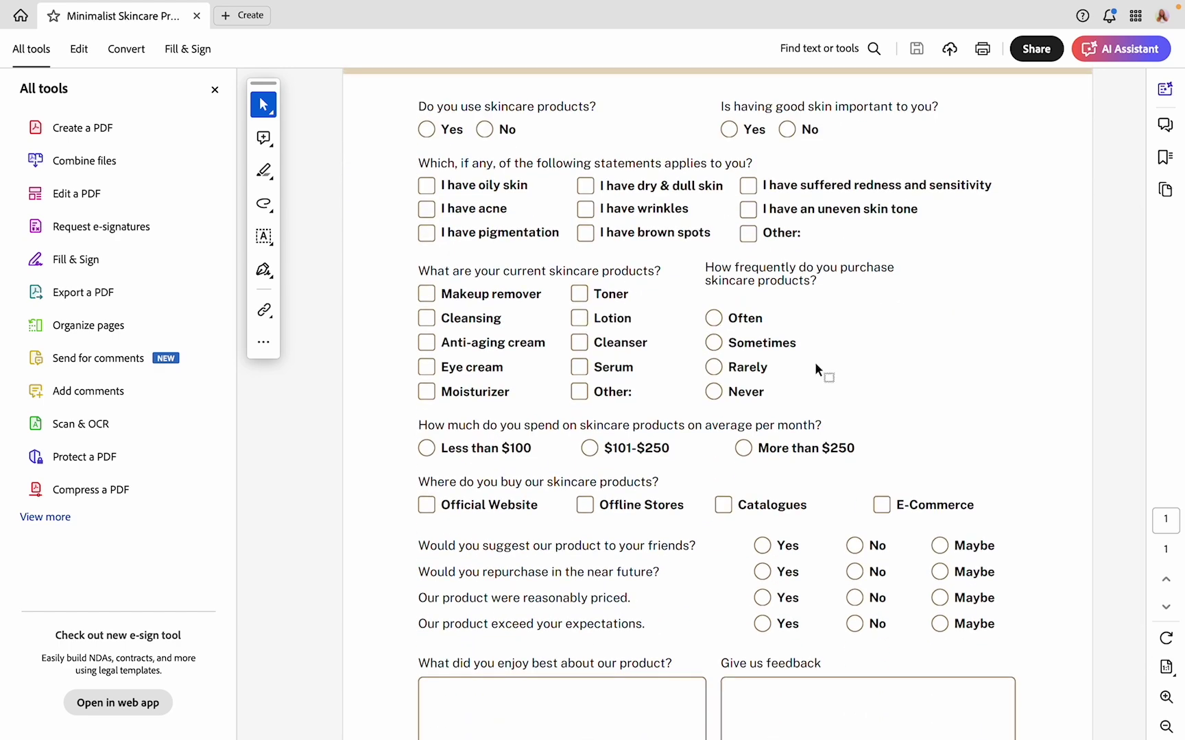
{"action": "scroll", "coordinate": [814, 362], "scroll_direction": "up", "scroll_amount": 3}
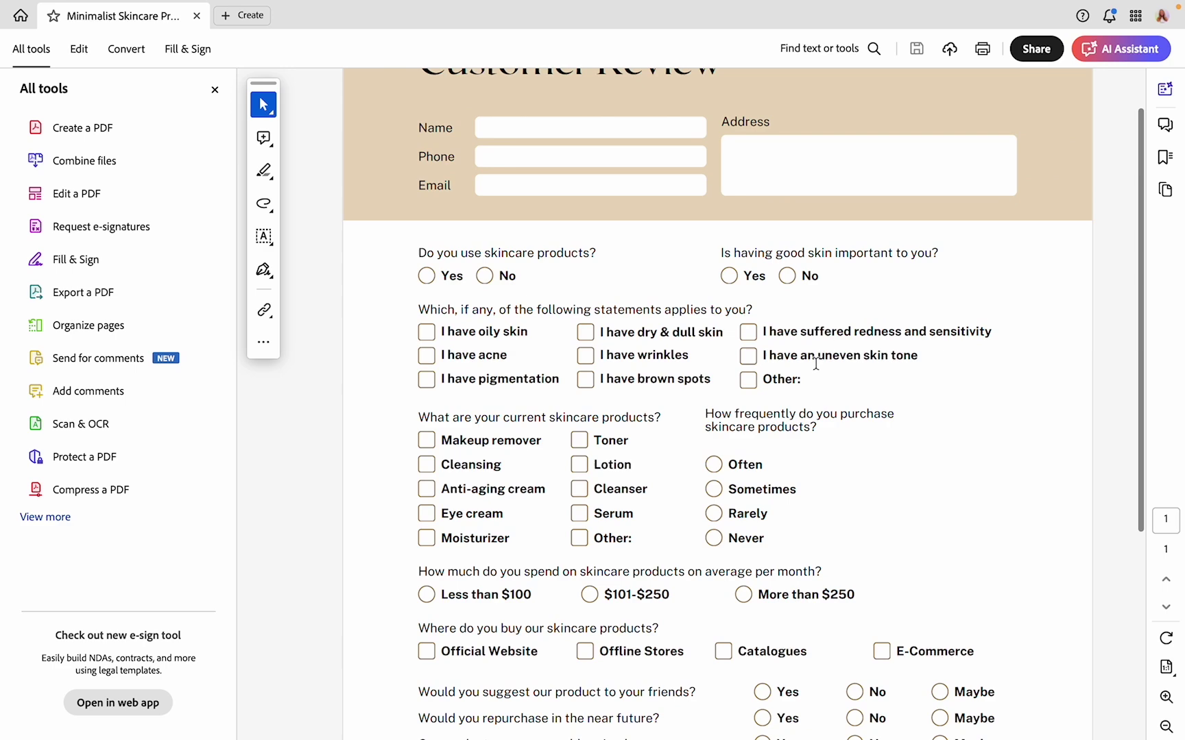
{"action": "scroll", "coordinate": [816, 363], "scroll_direction": "up", "scroll_amount": 1}
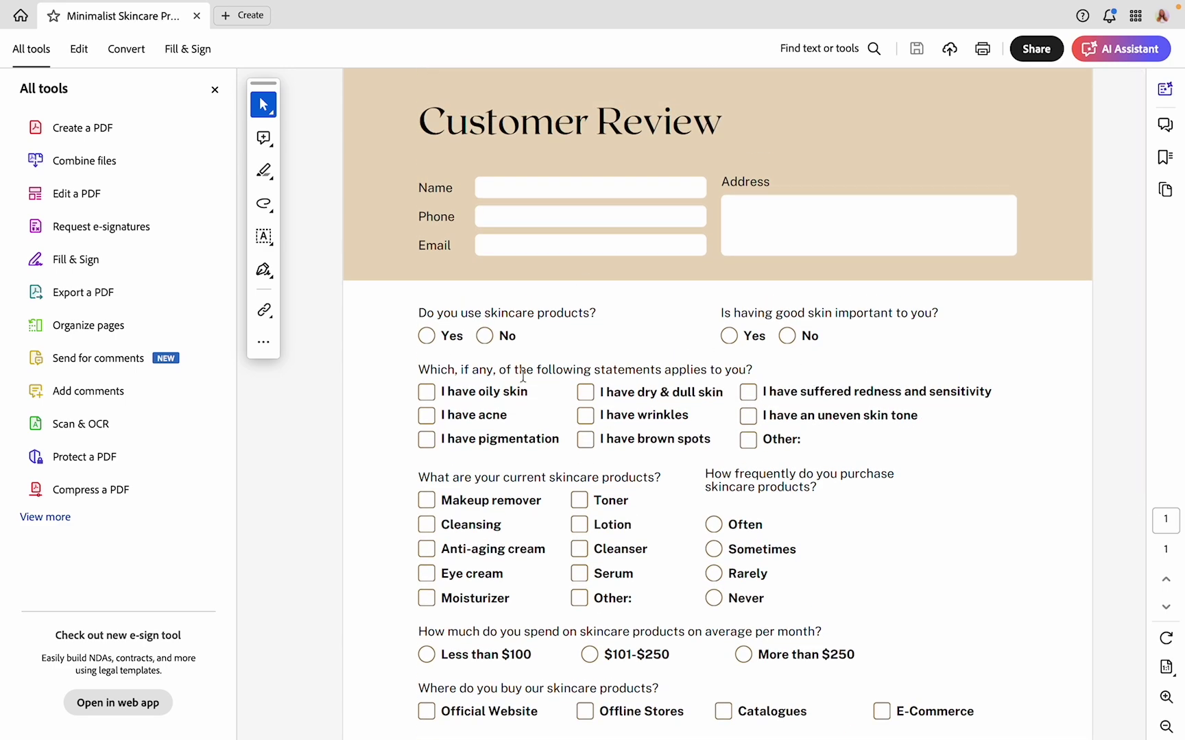
{"action": "mouse_move", "coordinate": [524, 700]}
{"action": "left_click", "coordinate": [556, 711]}
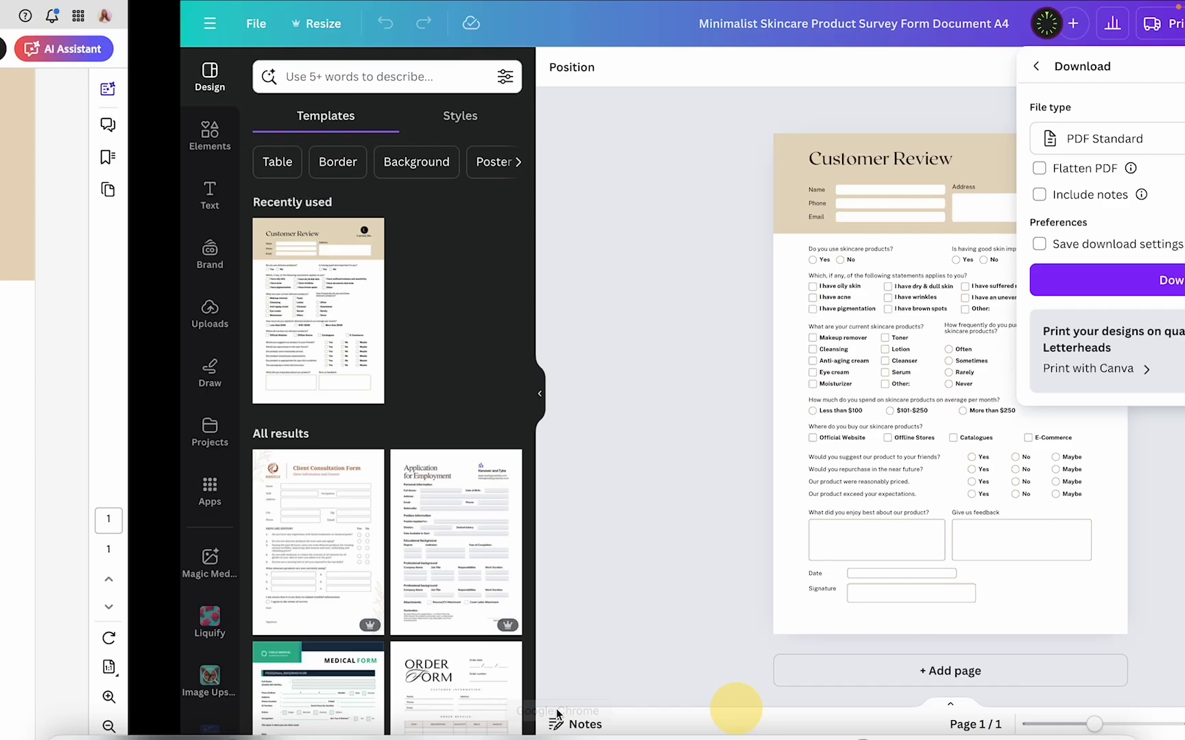
{"action": "left_click", "coordinate": [591, 203]}
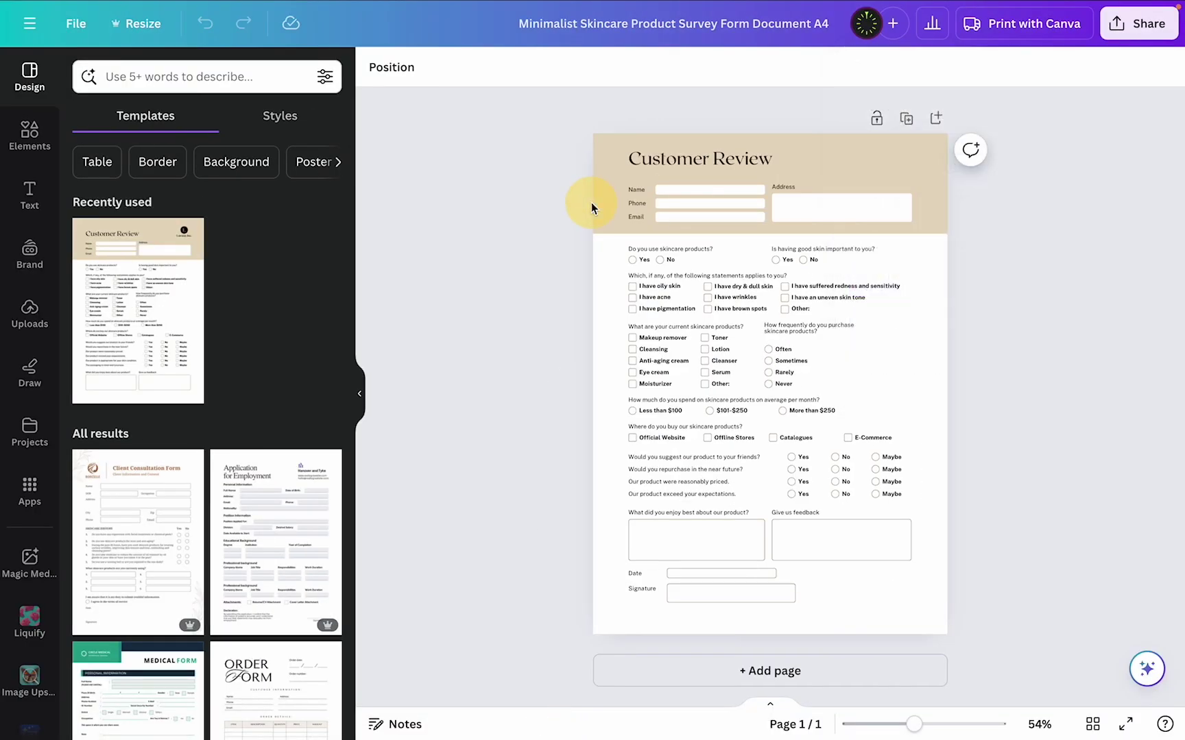
{"action": "left_click", "coordinate": [634, 192]}
Open Canva's Share > Download options with PDF Standard as the file type.
{"action": "left_click", "coordinate": [1132, 26]}
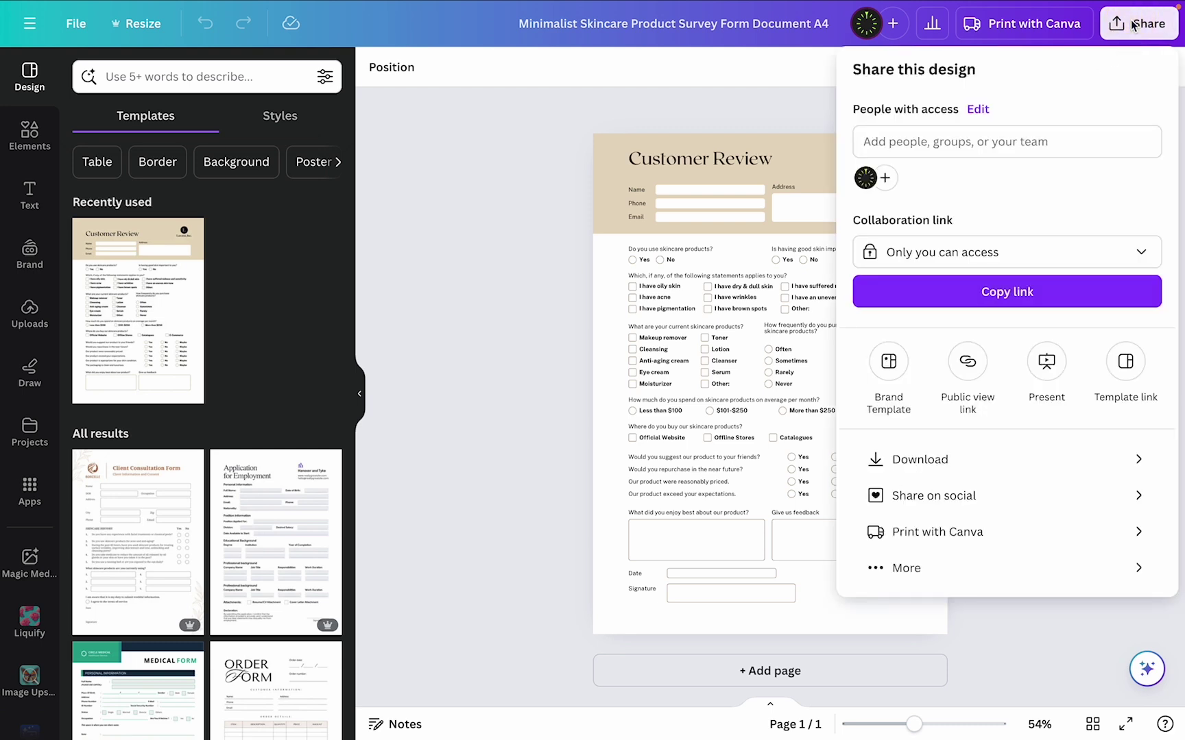
{"action": "left_click", "coordinate": [941, 459]}
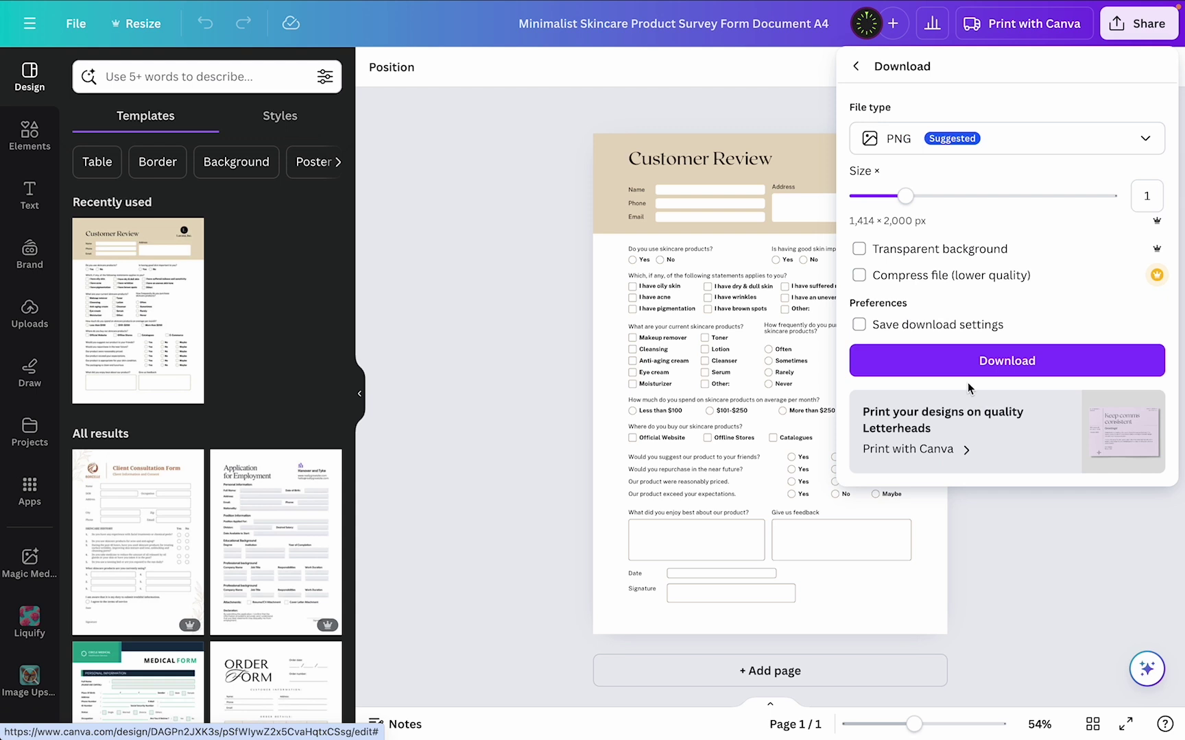
{"action": "left_click", "coordinate": [994, 145]}
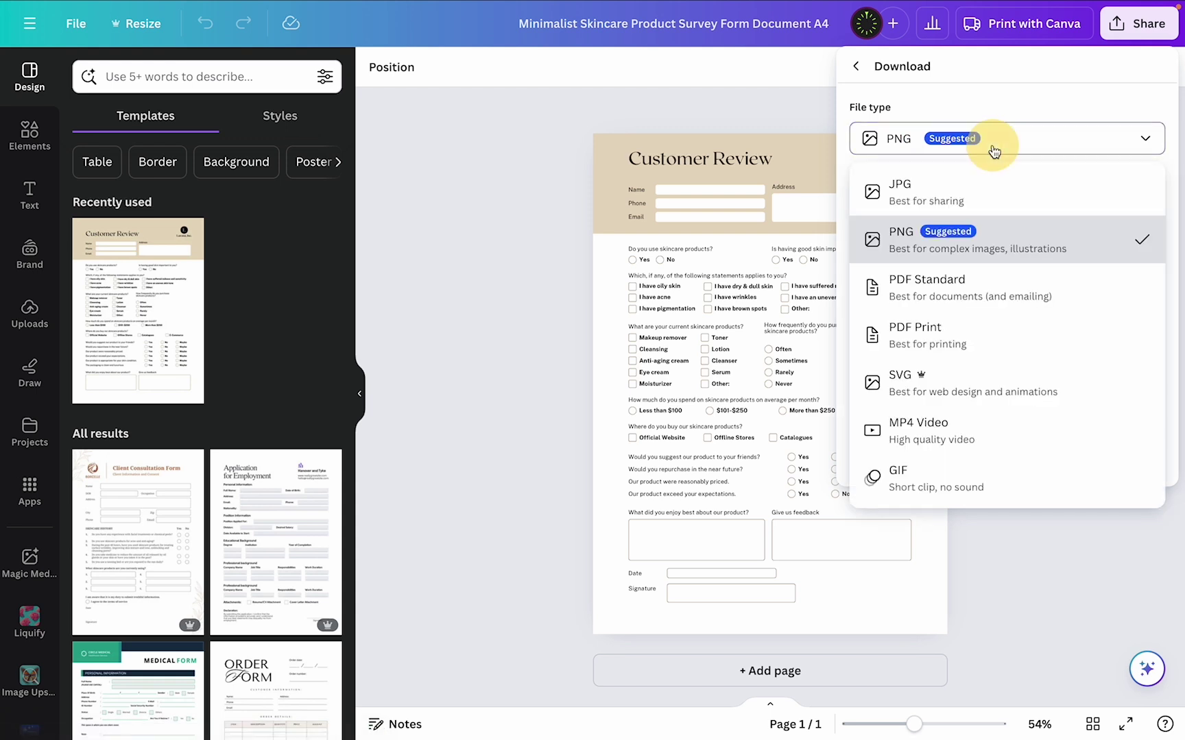
{"action": "left_click", "coordinate": [1000, 305]}
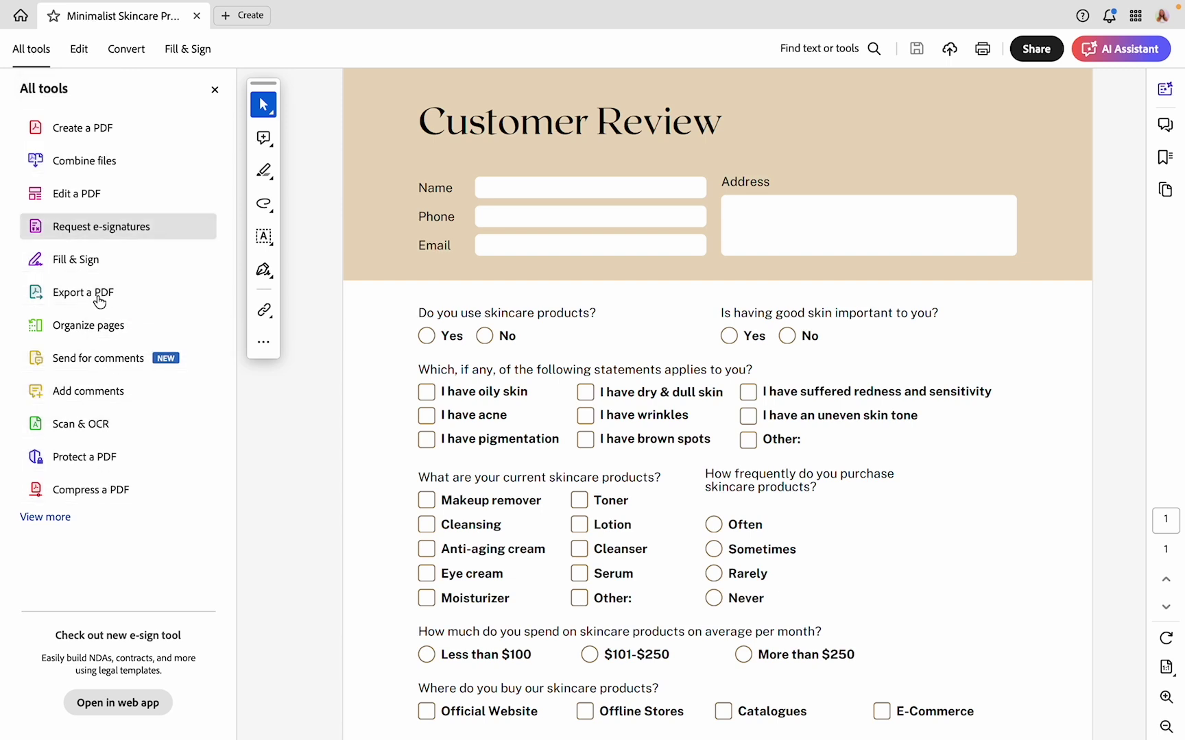
Expand the All tools list with View more and choose Prepare a form.
{"action": "left_click", "coordinate": [48, 519]}
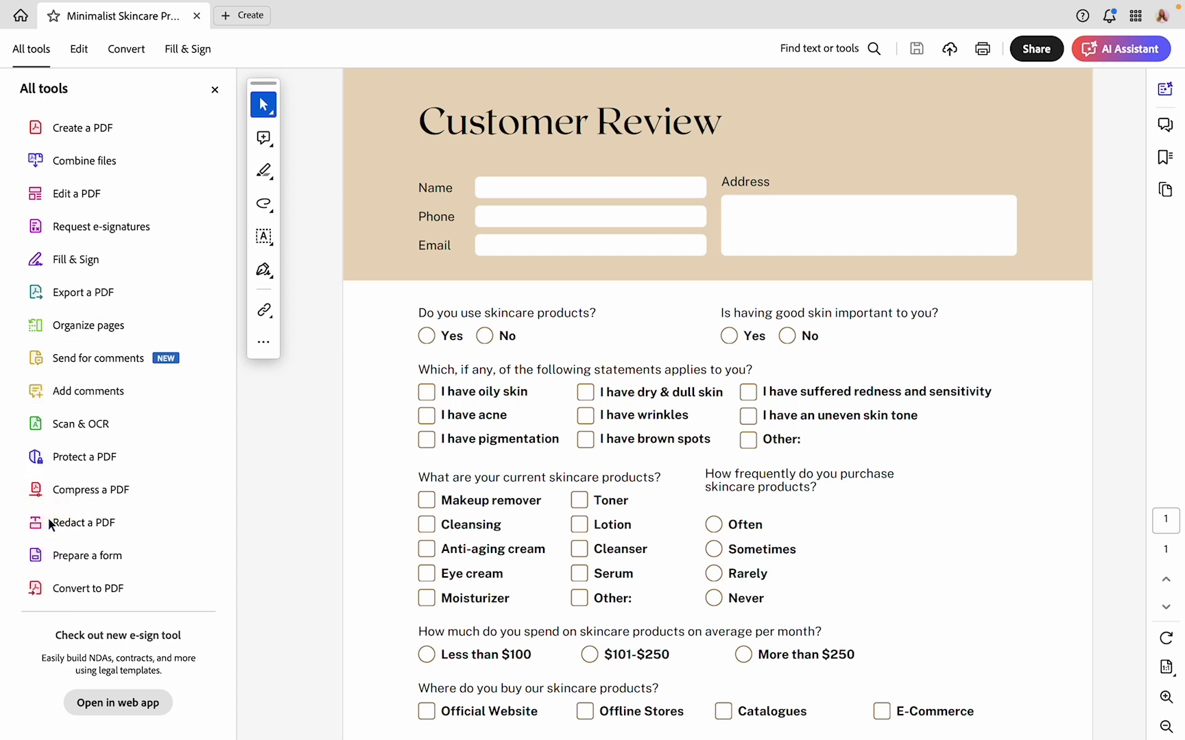
{"action": "scroll", "coordinate": [48, 517], "scroll_direction": "down", "scroll_amount": 2}
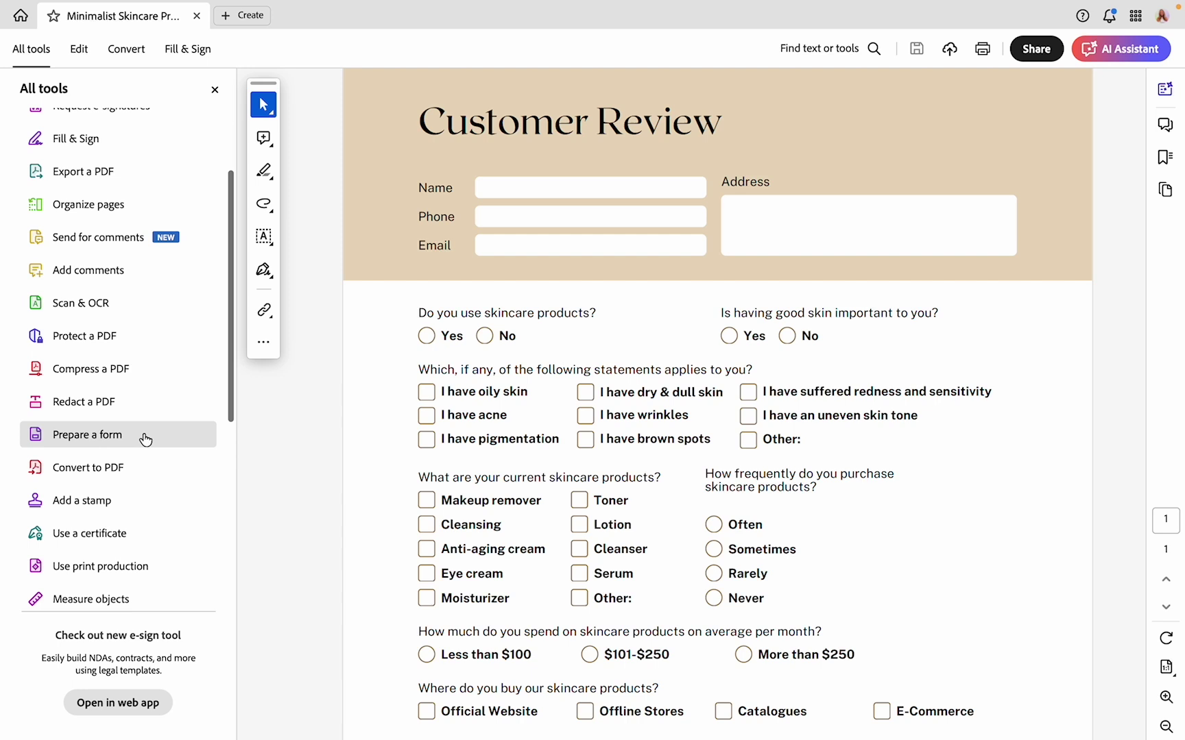
{"action": "left_click", "coordinate": [67, 448]}
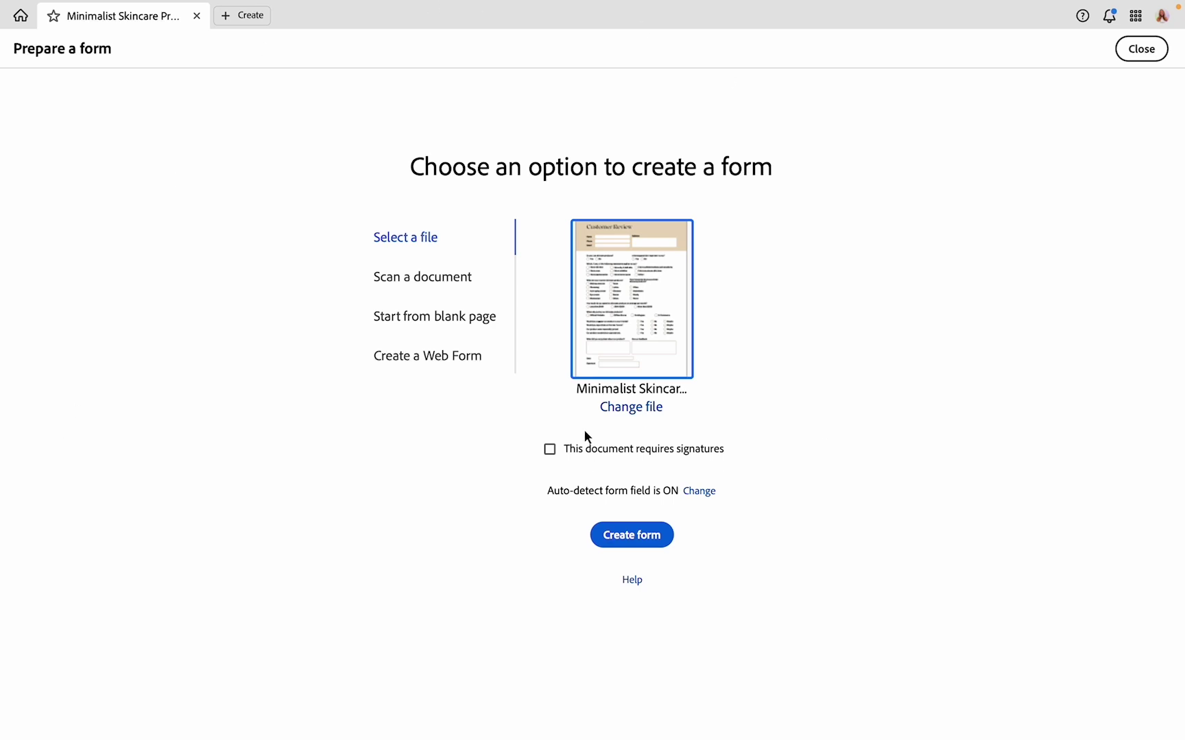
Create the form from the survey, letting Acrobat auto-detect its fields.
{"action": "left_click", "coordinate": [663, 543]}
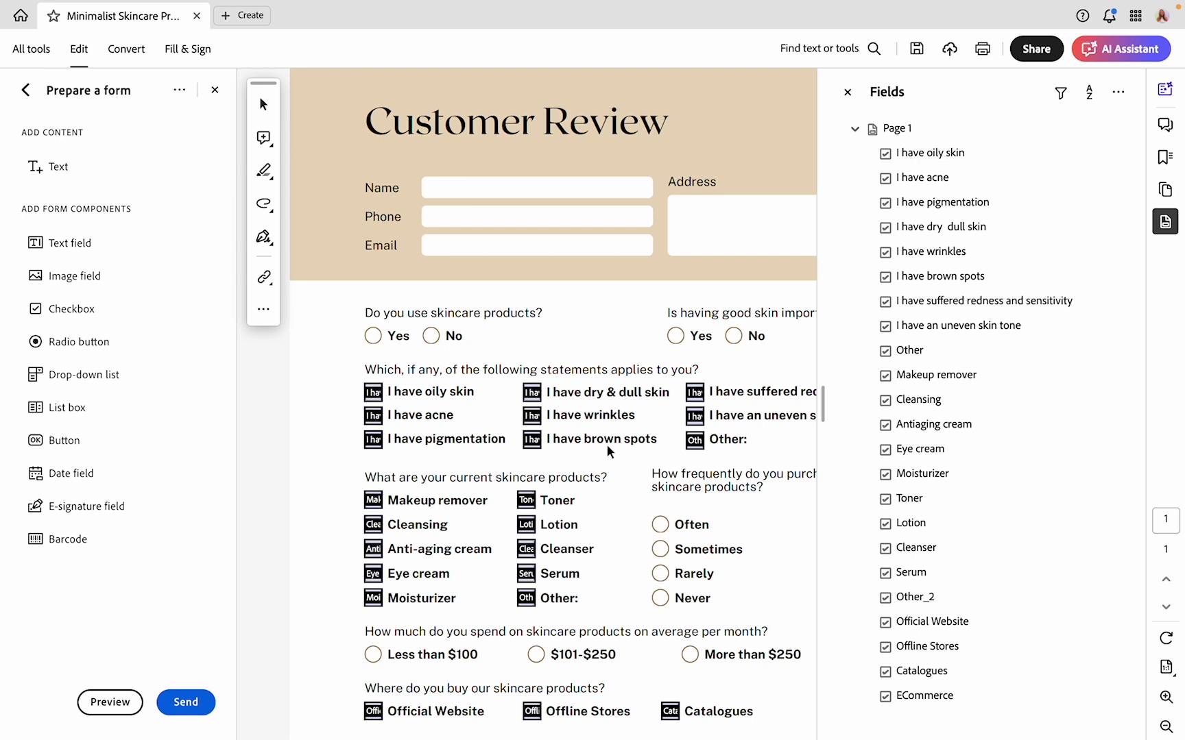
Close the Fields panel and review the checkbox and date field options in Add form components.
{"action": "left_click", "coordinate": [849, 93]}
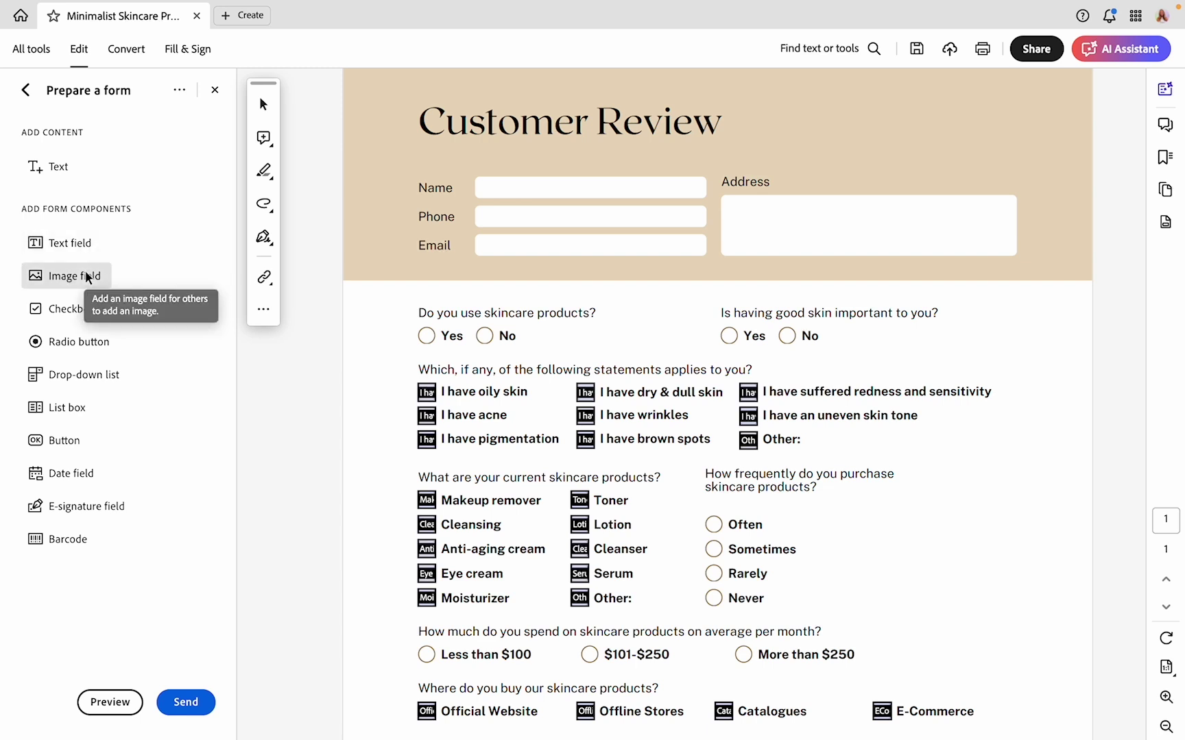
{"action": "left_click", "coordinate": [76, 309]}
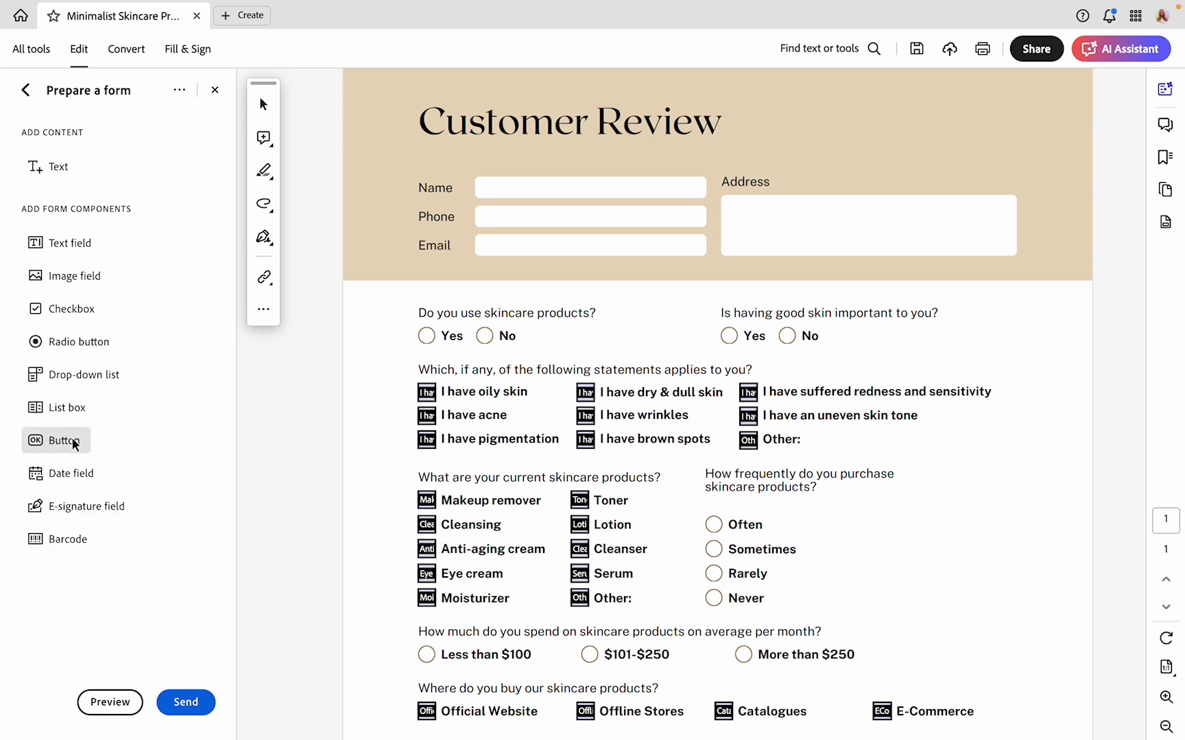
{"action": "scroll", "coordinate": [608, 372], "scroll_direction": "down", "scroll_amount": 5}
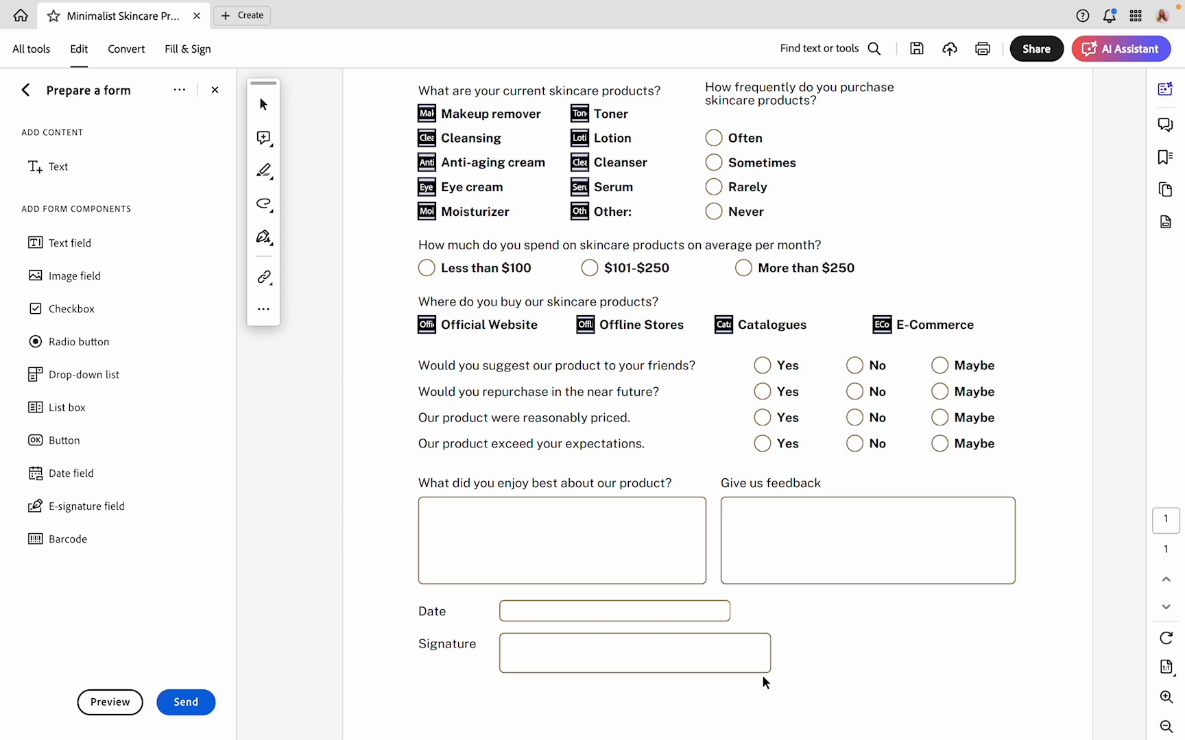
{"action": "left_click", "coordinate": [92, 474]}
{"action": "scroll", "coordinate": [480, 374], "scroll_direction": "up", "scroll_amount": 5}
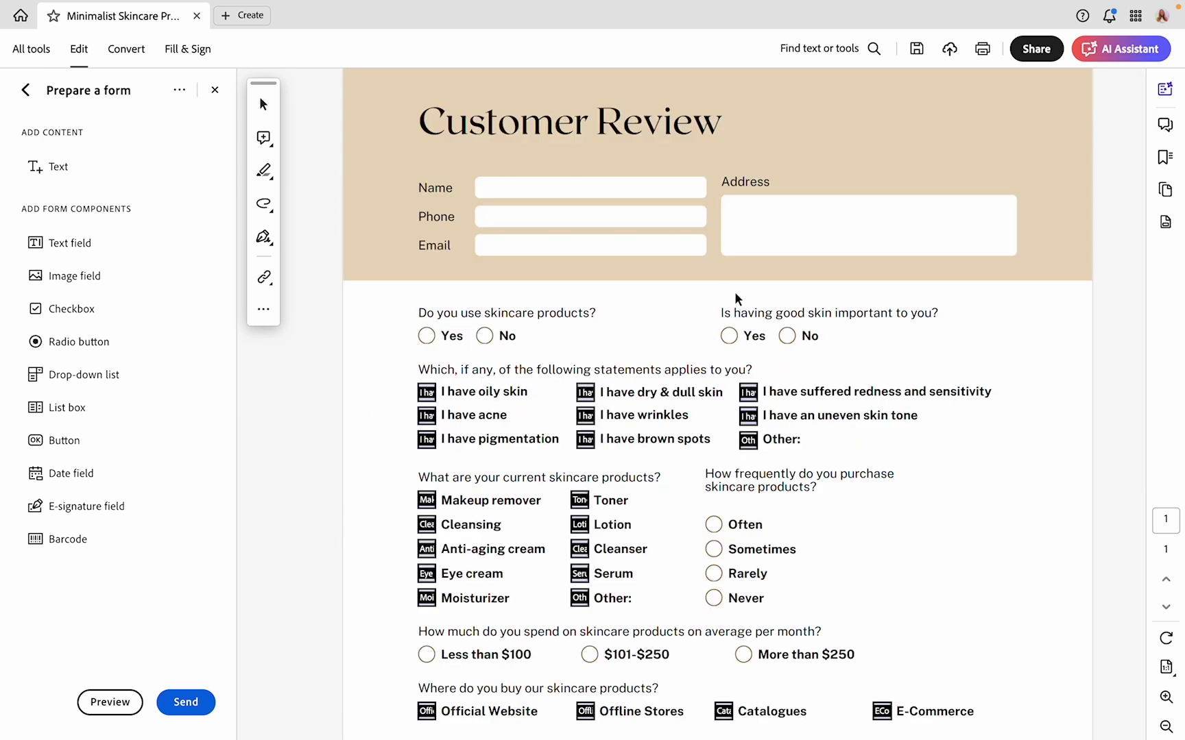
Place text fields on Name, Phone, Email, Address, the enjoyed-most box and the feedback box.
{"action": "left_click", "coordinate": [76, 240]}
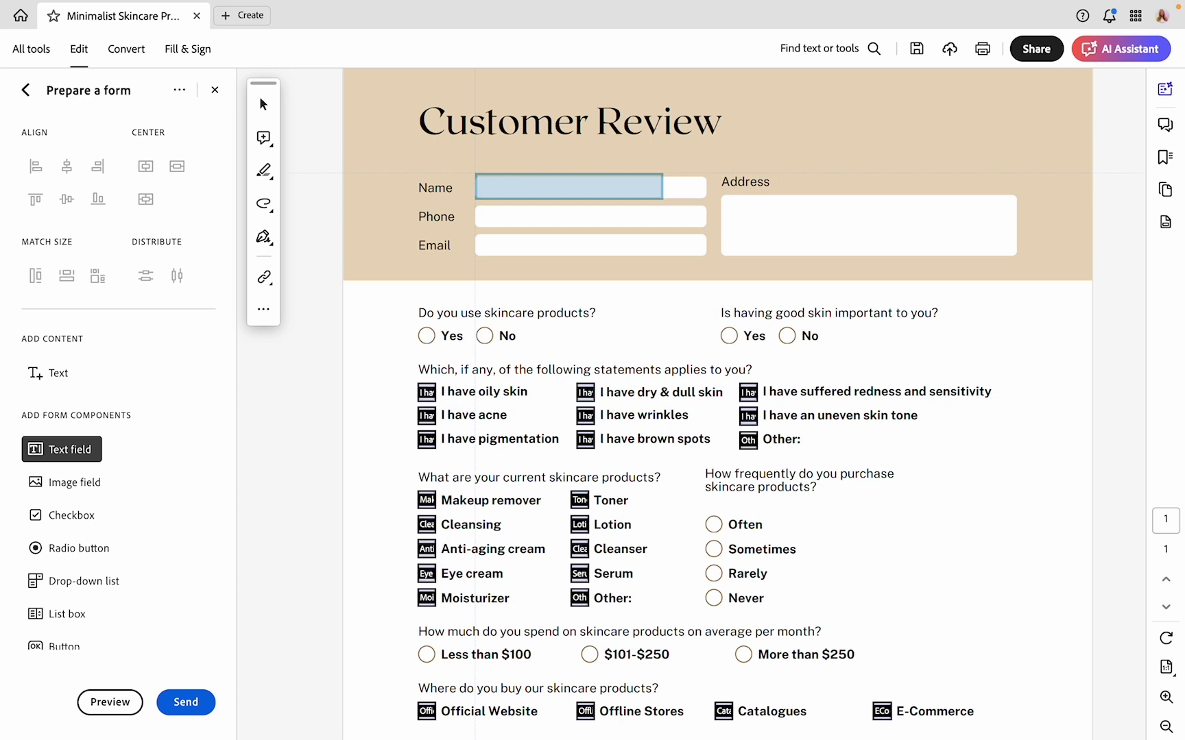
{"action": "left_click", "coordinate": [569, 186]}
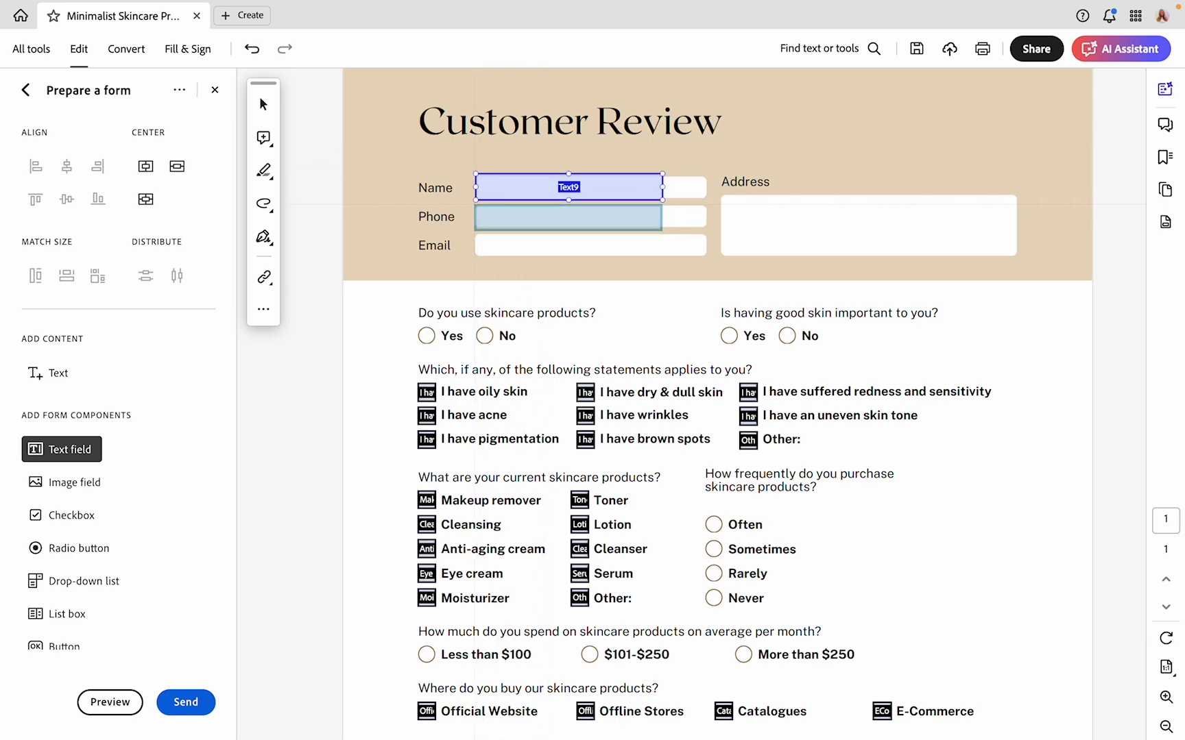
{"action": "left_click", "coordinate": [476, 203]}
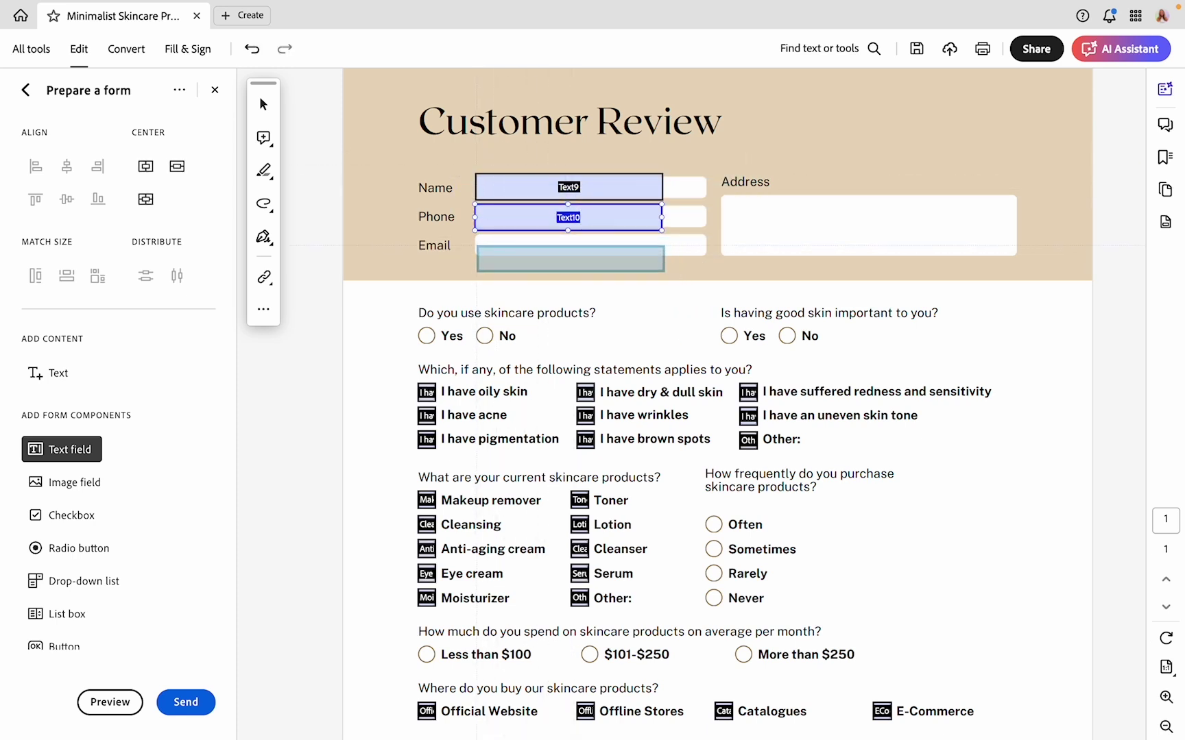
{"action": "left_click", "coordinate": [474, 235]}
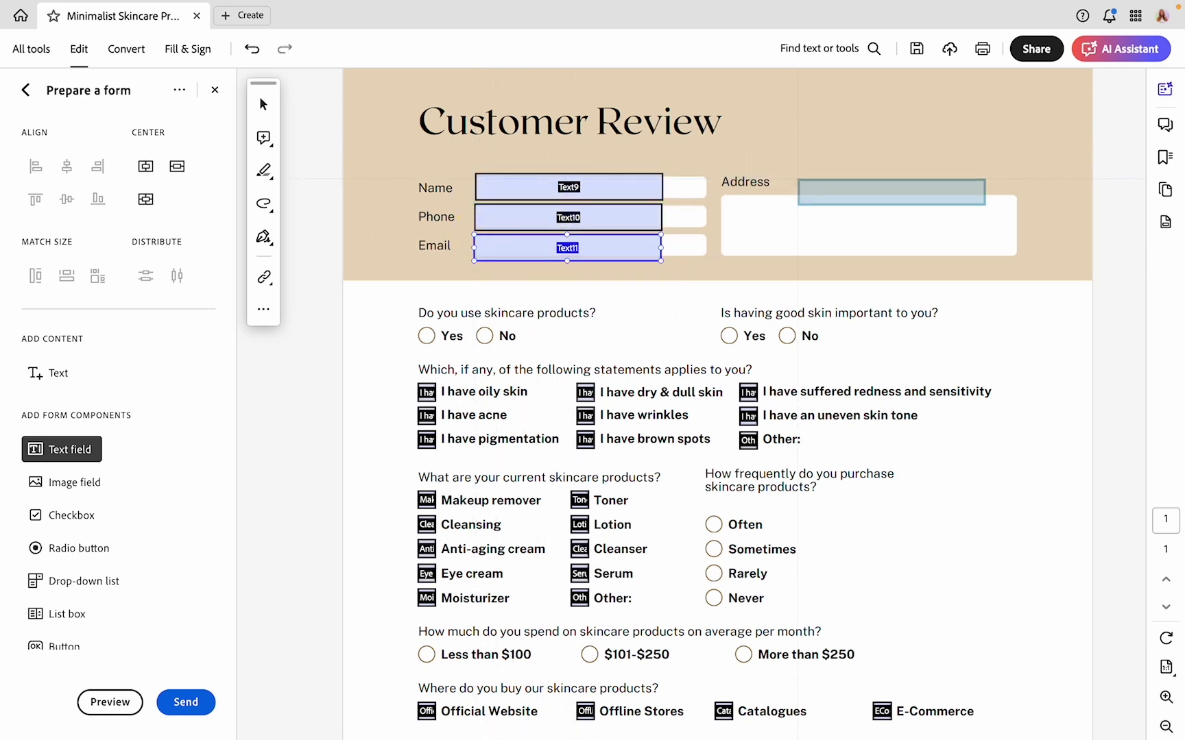
{"action": "left_click", "coordinate": [720, 194]}
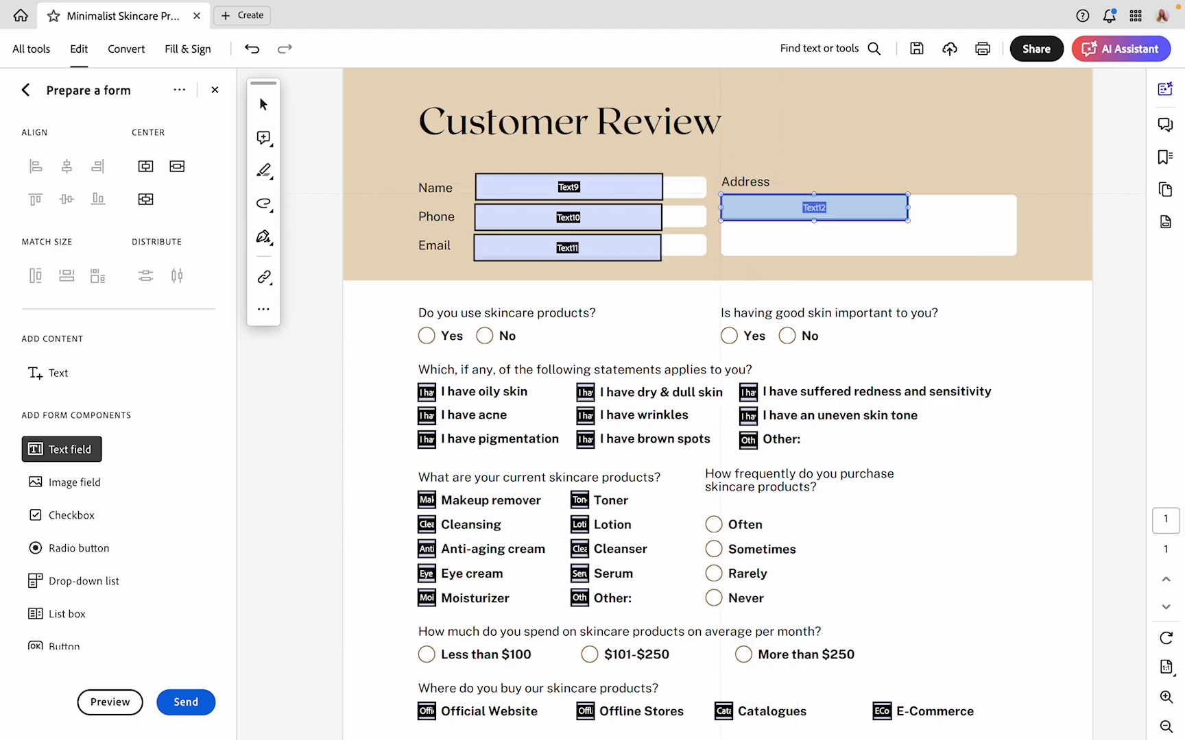
{"action": "scroll", "coordinate": [717, 404], "scroll_direction": "down", "scroll_amount": 5}
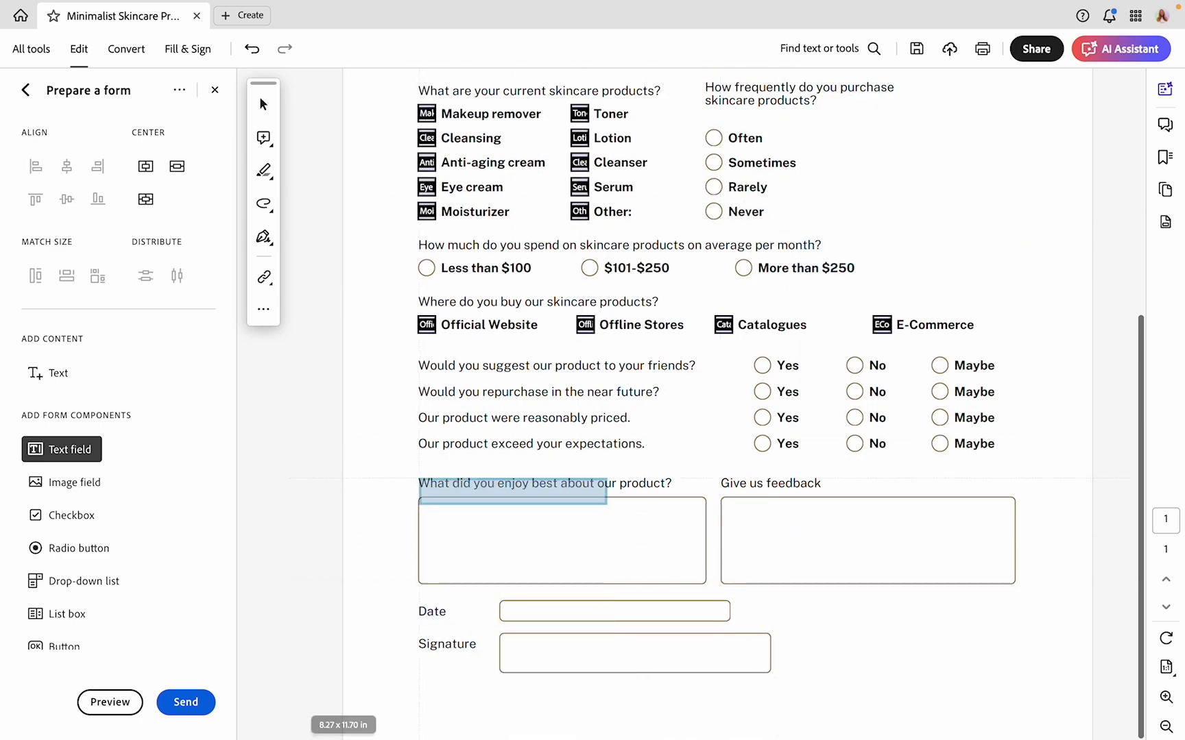
{"action": "left_click", "coordinate": [416, 493]}
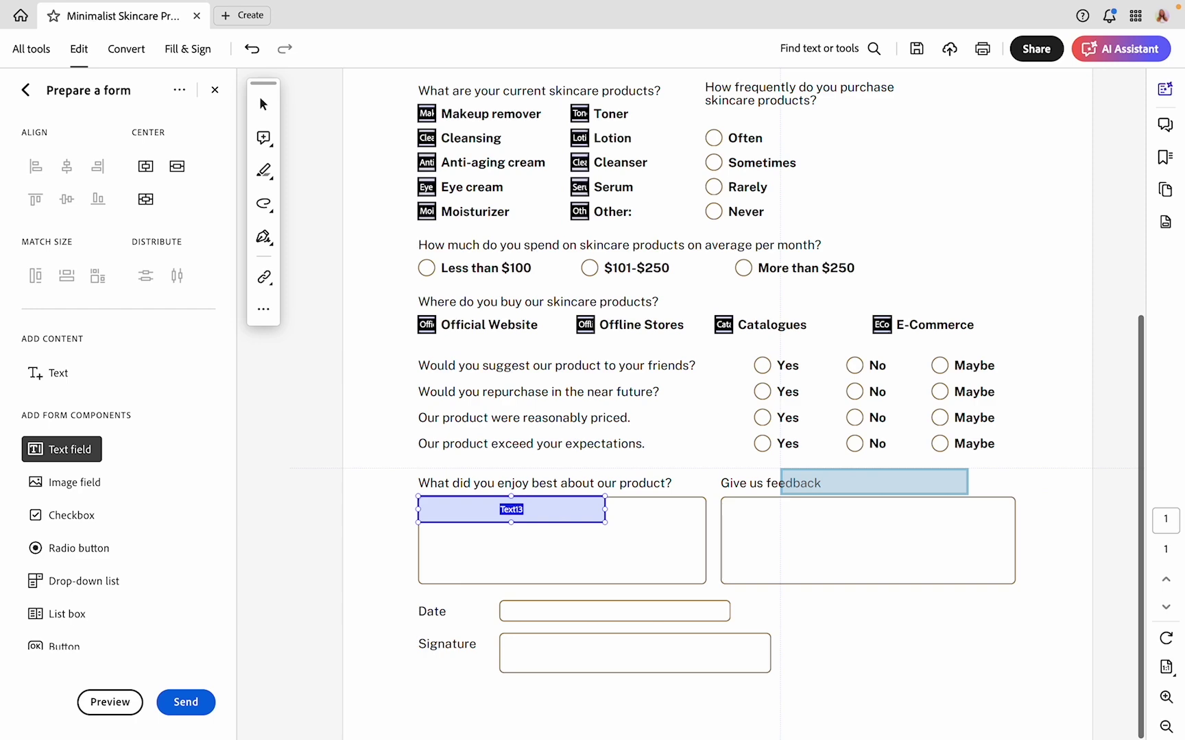
{"action": "left_click", "coordinate": [719, 494]}
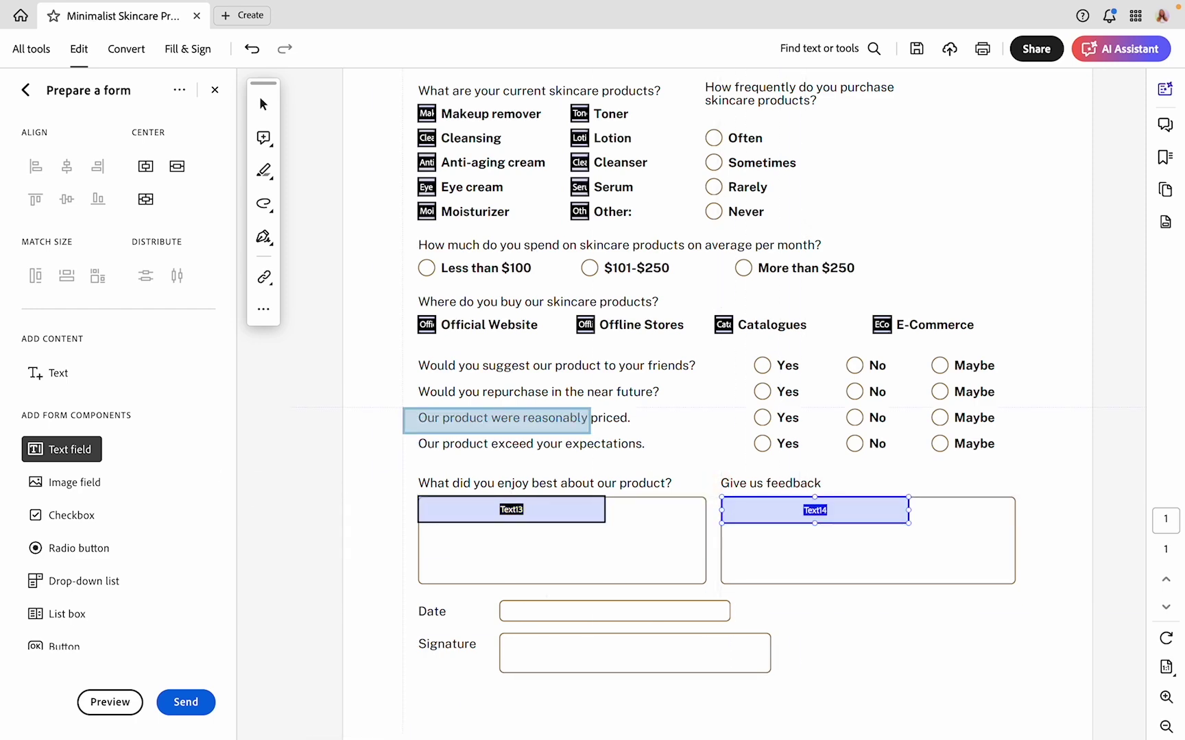
{"action": "scroll", "coordinate": [412, 418], "scroll_direction": "up", "scroll_amount": 5}
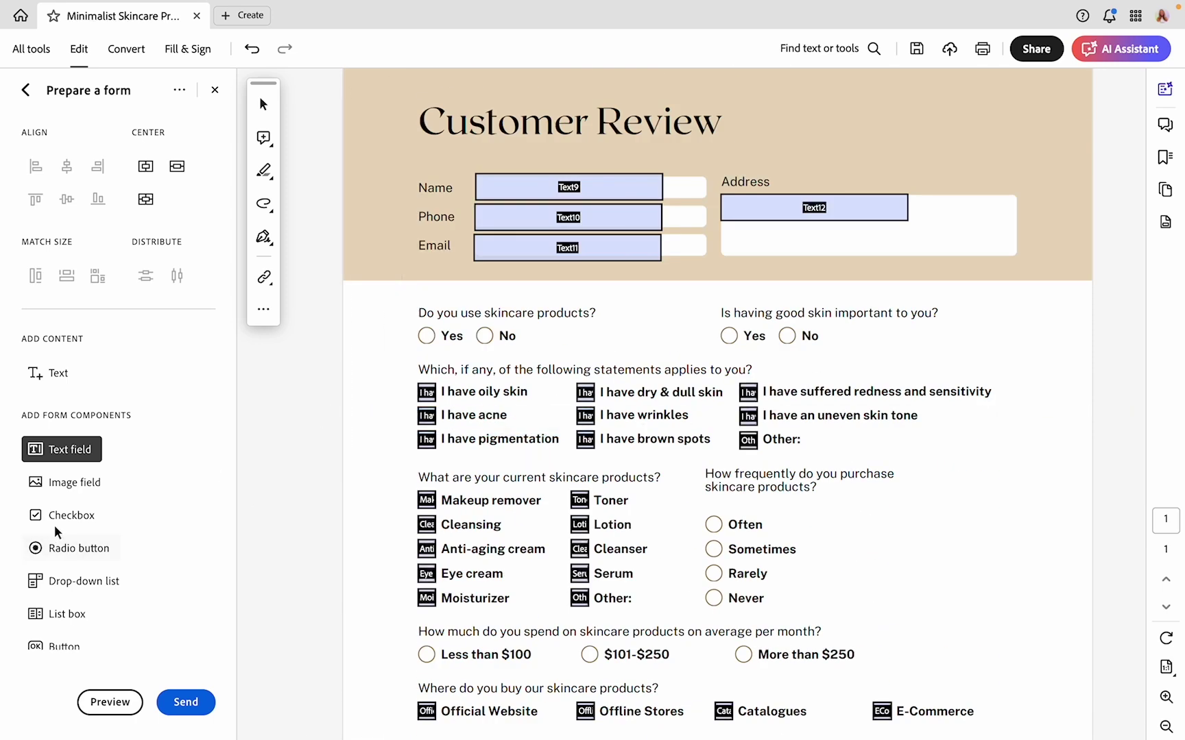
Add radio buttons on the first two questions' answers and the first rating row's Yes/No/Maybe.
{"action": "left_click", "coordinate": [63, 549]}
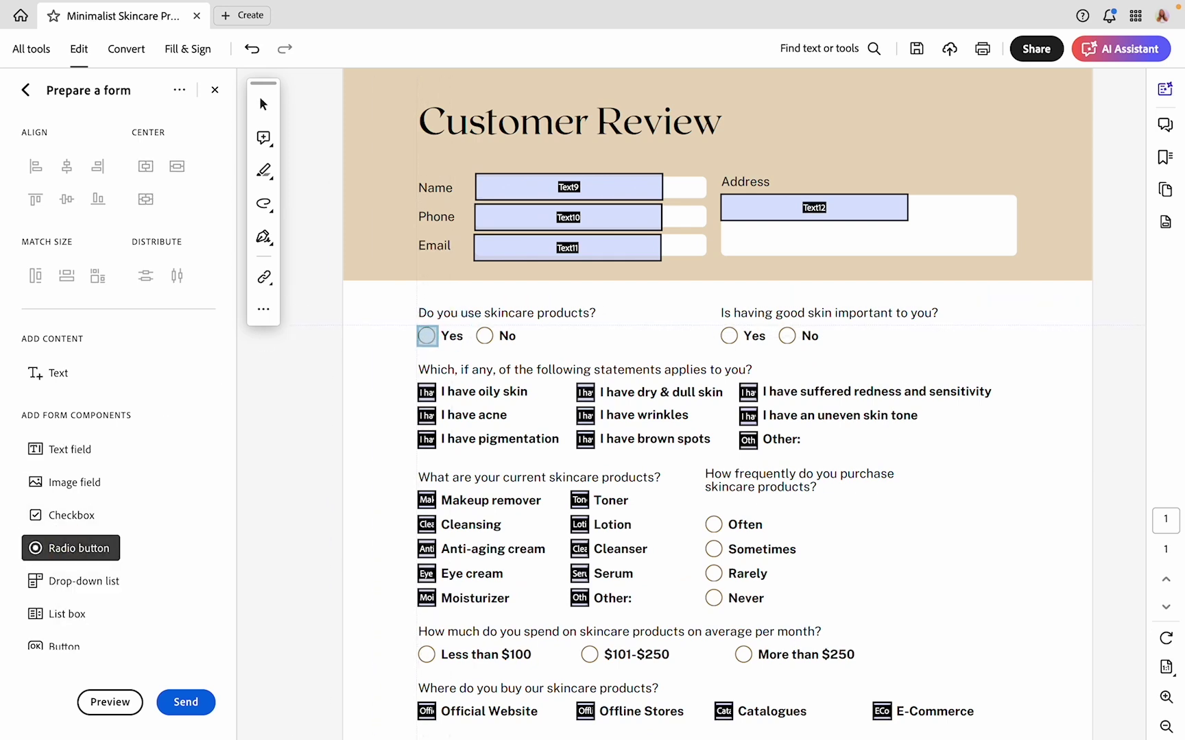
{"action": "left_click", "coordinate": [417, 325]}
{"action": "left_click", "coordinate": [473, 325]}
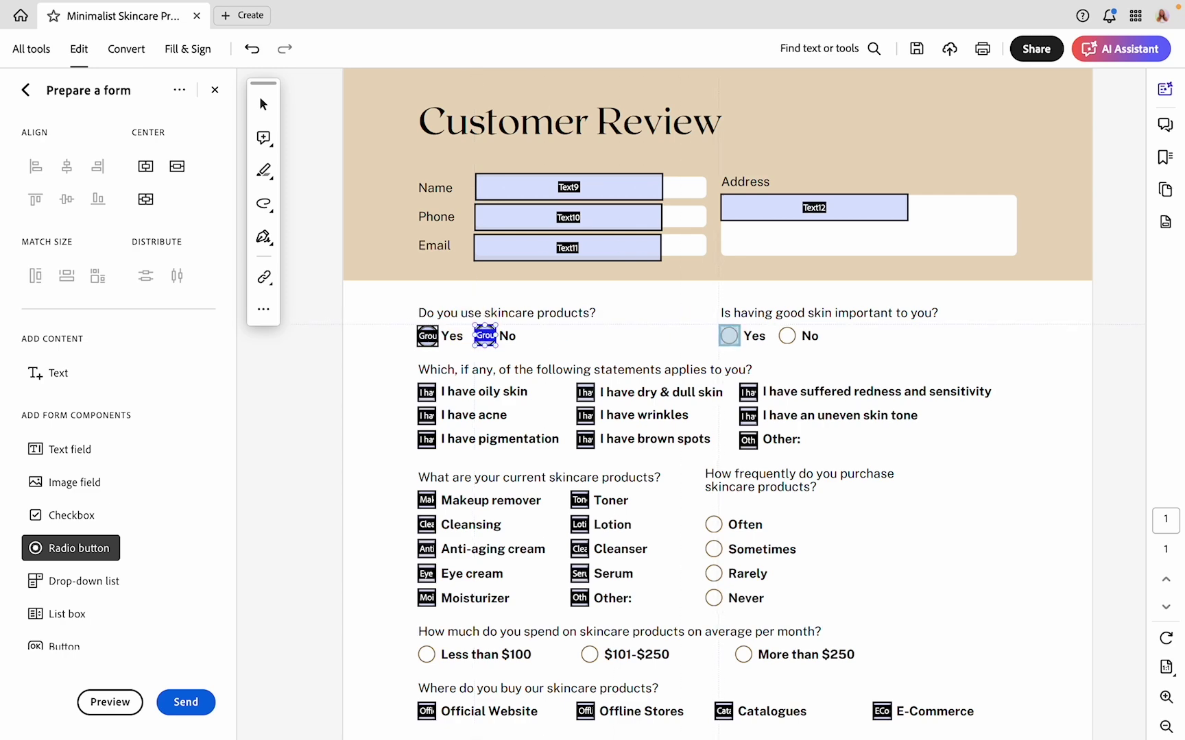
{"action": "left_click", "coordinate": [729, 335]}
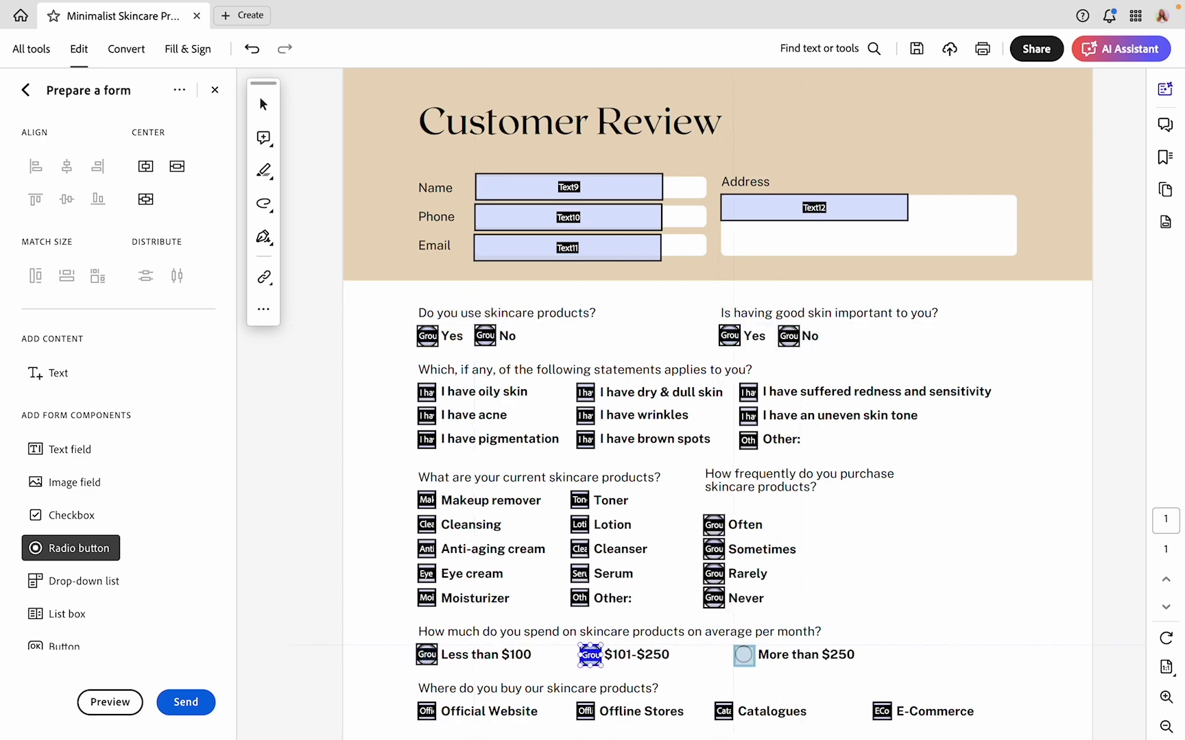
{"action": "scroll", "coordinate": [767, 364], "scroll_direction": "down", "scroll_amount": 5}
{"action": "left_click", "coordinate": [764, 365]}
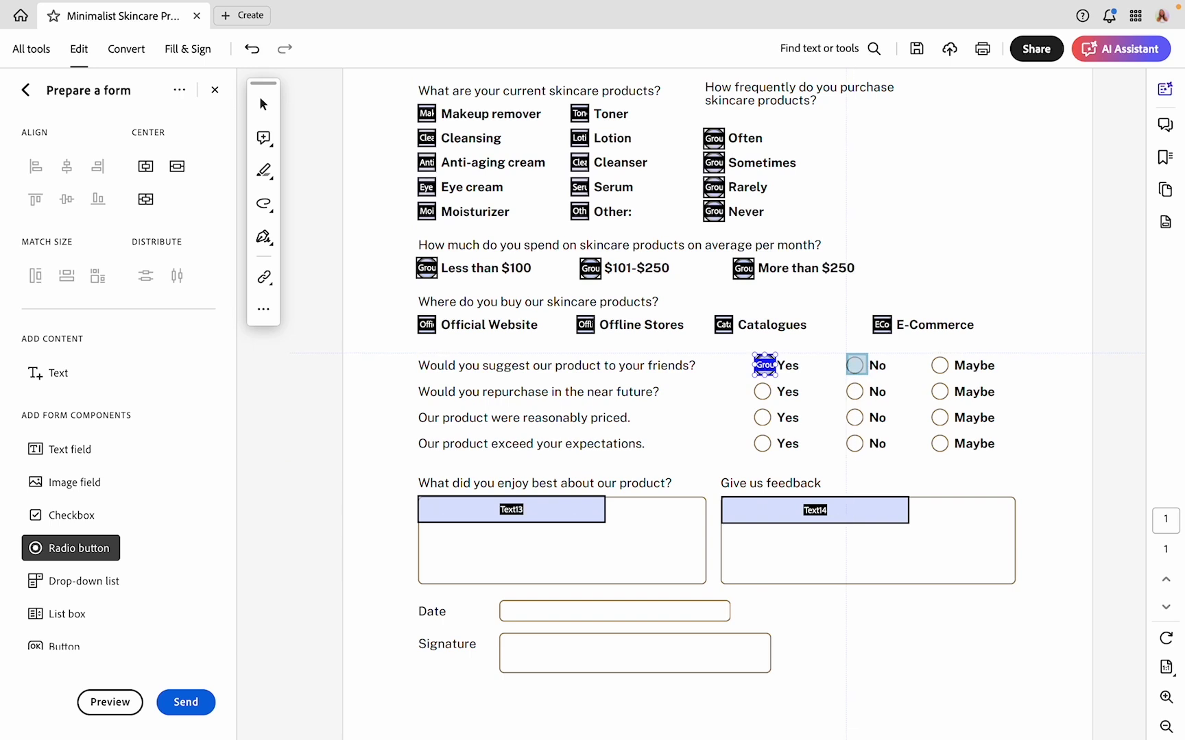
{"action": "left_click", "coordinate": [855, 364]}
{"action": "left_click", "coordinate": [940, 365]}
Add Yes, No and Maybe radio buttons on the repurchase, pricing and expectations rows.
{"action": "left_click", "coordinate": [762, 392]}
{"action": "left_click", "coordinate": [854, 392]}
{"action": "left_click", "coordinate": [940, 392]}
{"action": "left_click", "coordinate": [762, 418]}
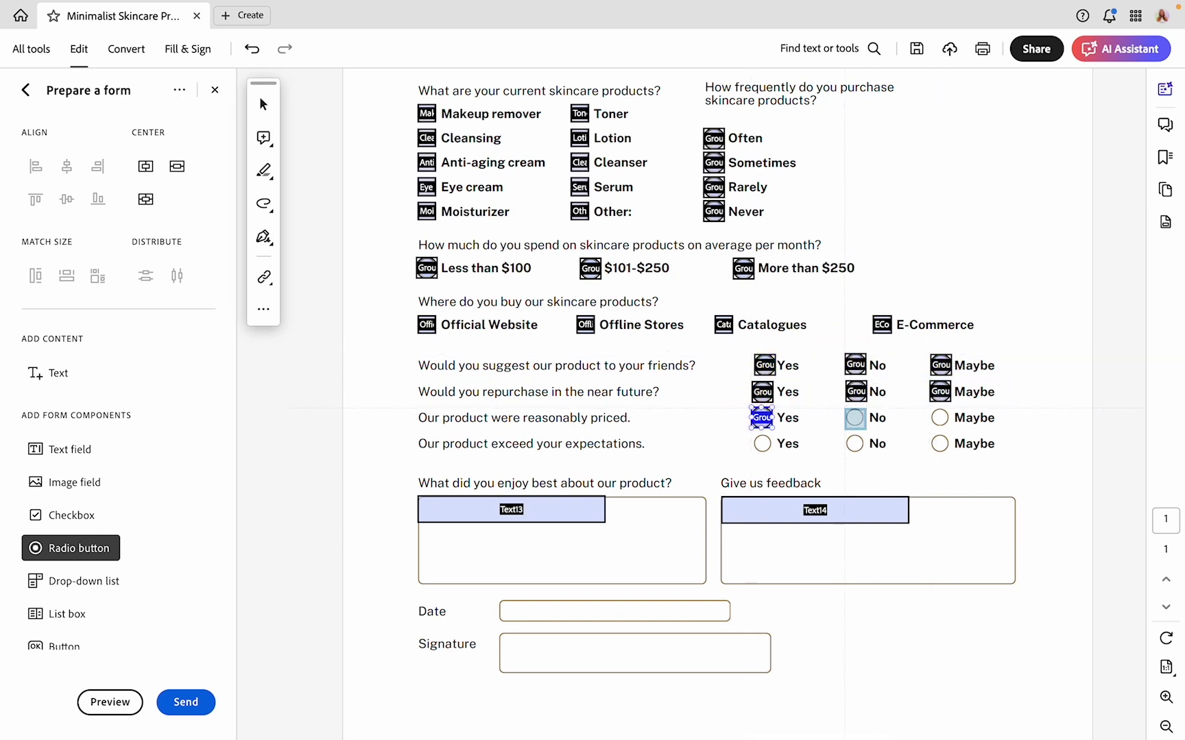
{"action": "left_click", "coordinate": [854, 418]}
{"action": "left_click", "coordinate": [939, 418]}
{"action": "left_click", "coordinate": [762, 444]}
{"action": "left_click", "coordinate": [854, 444]}
{"action": "left_click", "coordinate": [939, 443]}
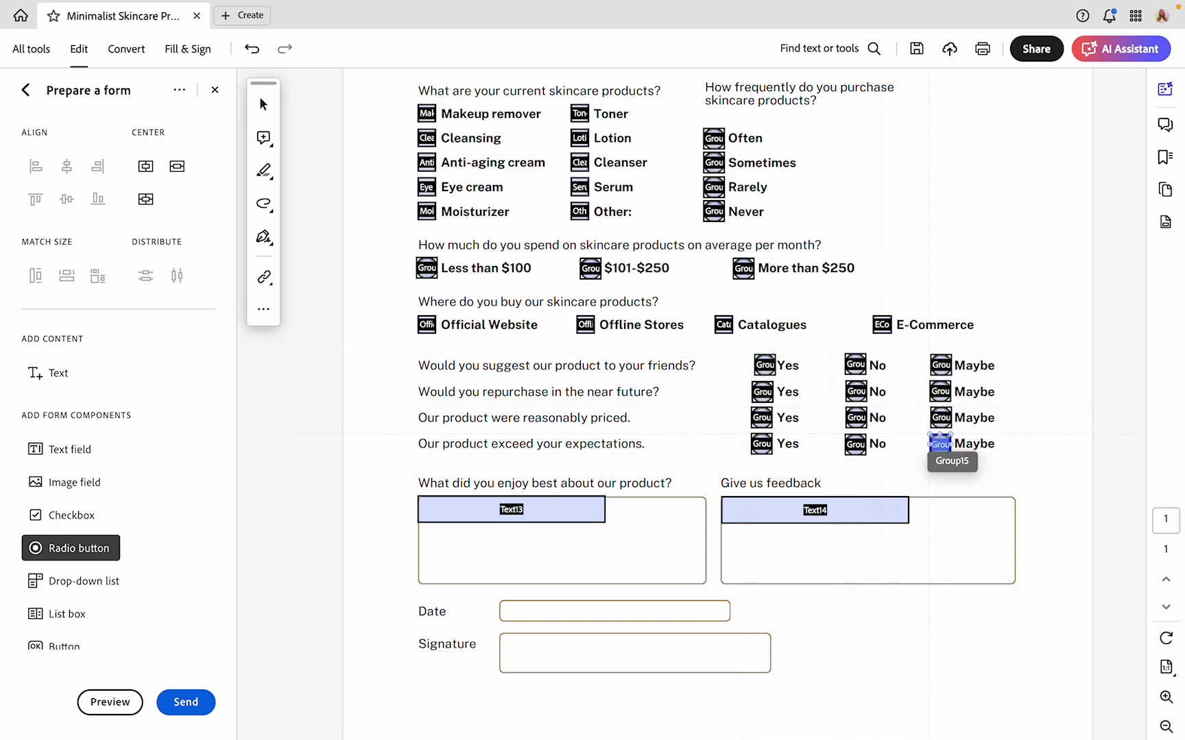
{"action": "scroll", "coordinate": [126, 508], "scroll_direction": "down", "scroll_amount": 2}
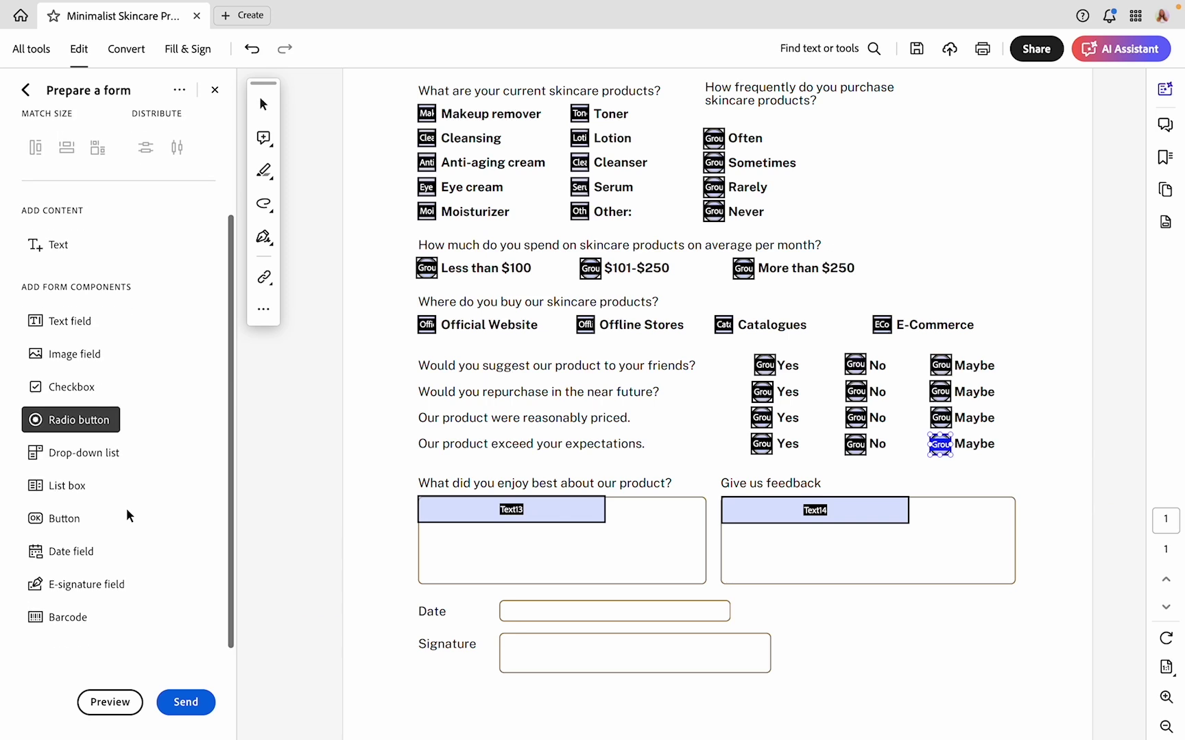
Place a date field on the Date box and an e-signature field on Signature.
{"action": "left_click", "coordinate": [87, 553]}
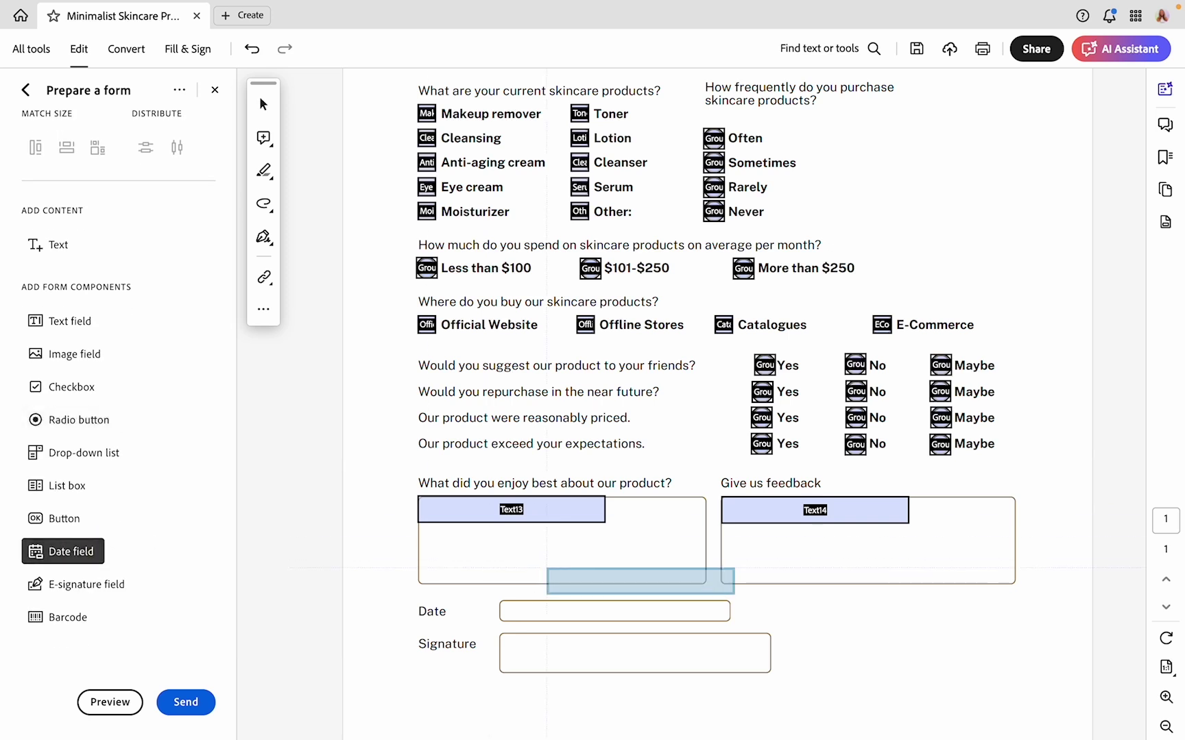
{"action": "left_click", "coordinate": [593, 610]}
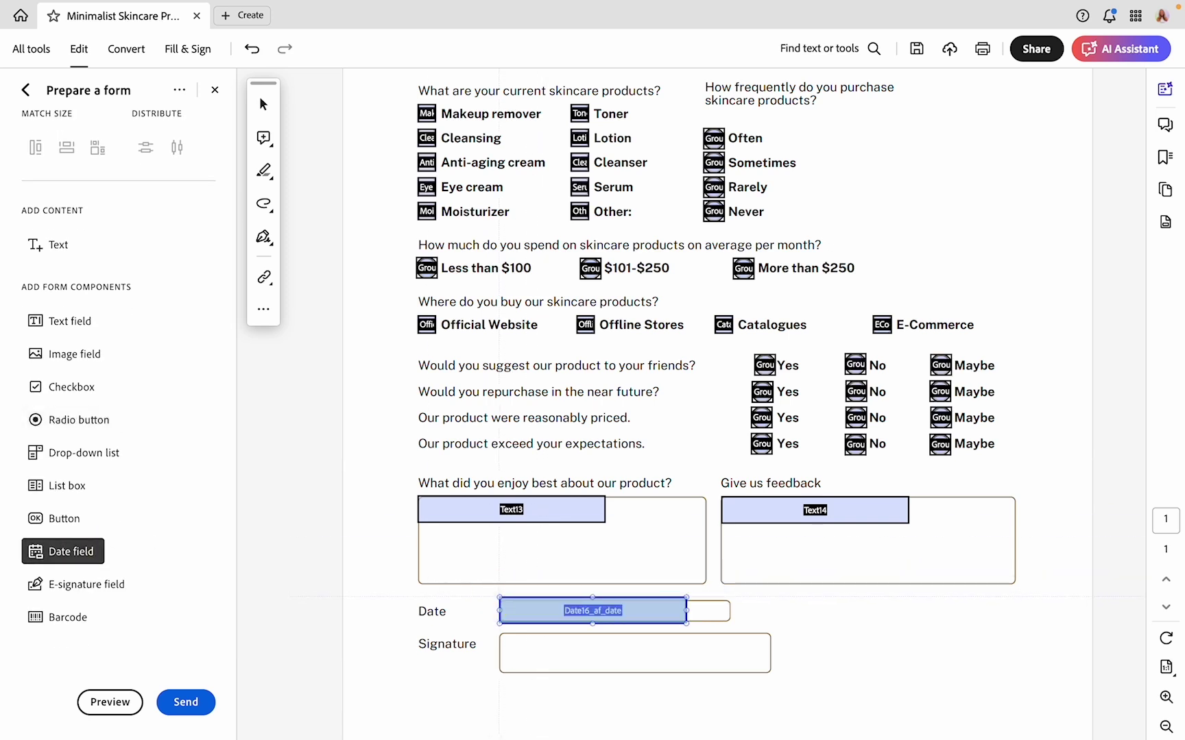
{"action": "left_click", "coordinate": [92, 582]}
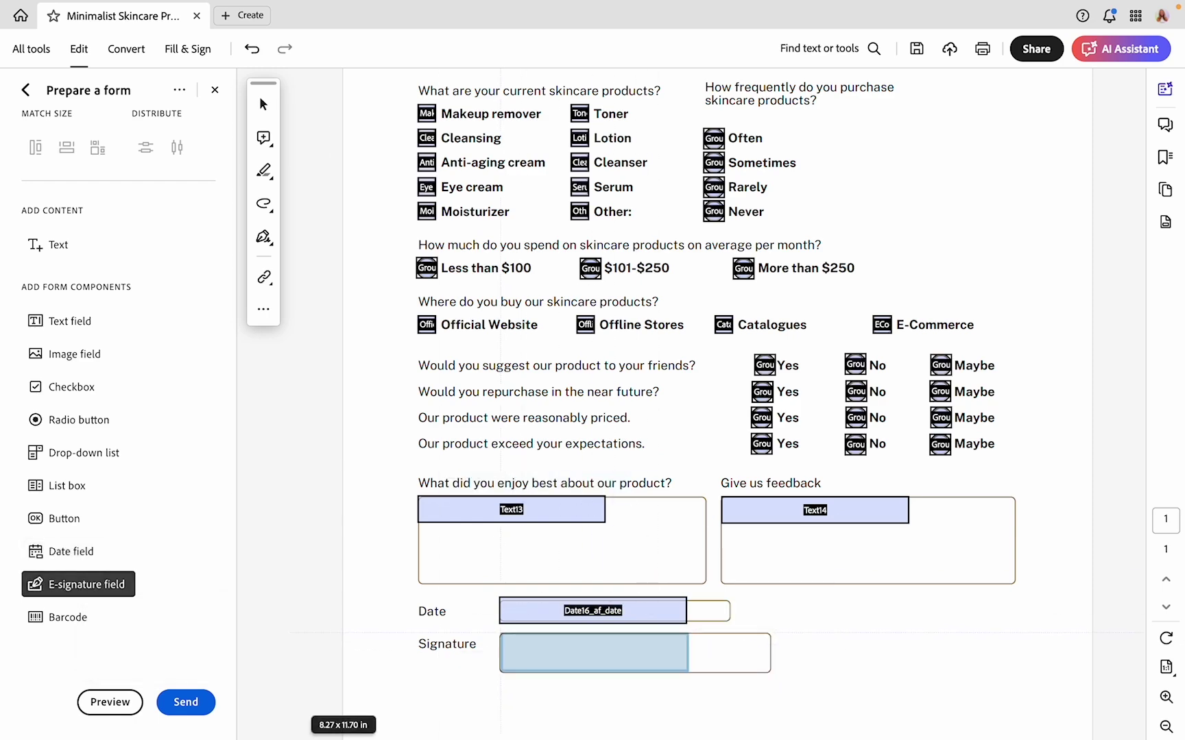
{"action": "left_click", "coordinate": [594, 652]}
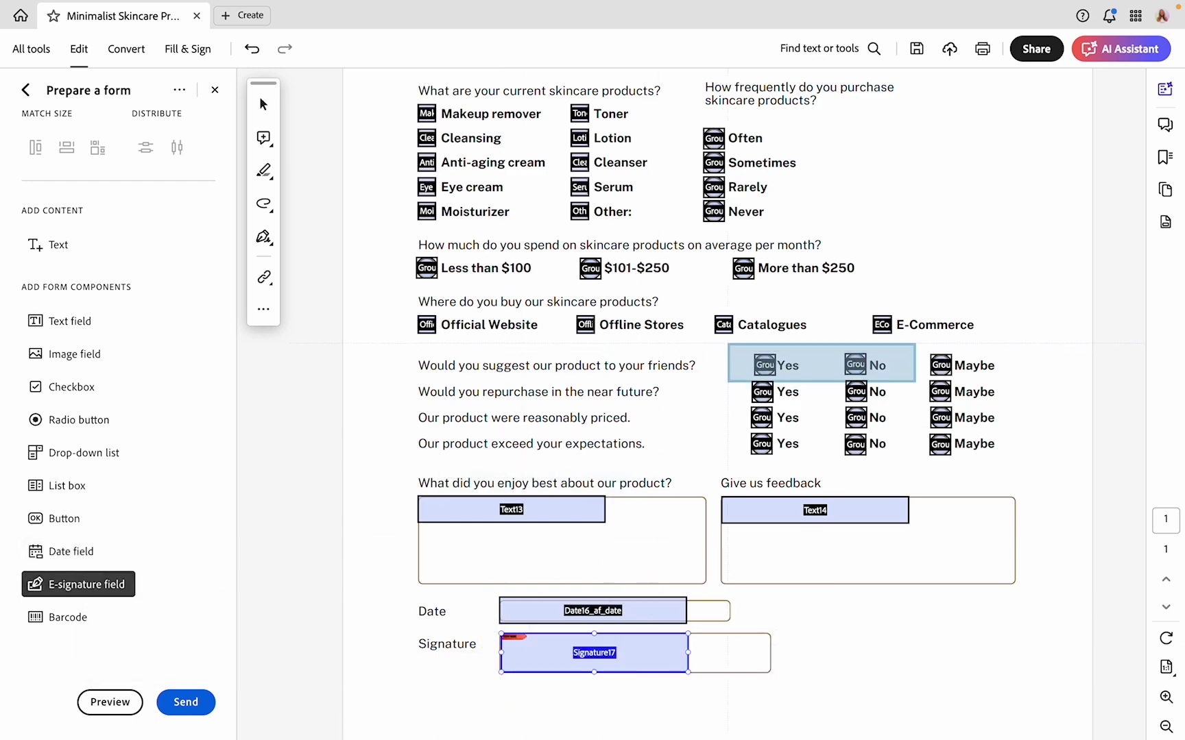
Resize the Name, Phone and Email fields to fill their boxes.
{"action": "scroll", "coordinate": [821, 363], "scroll_direction": "up", "scroll_amount": 5}
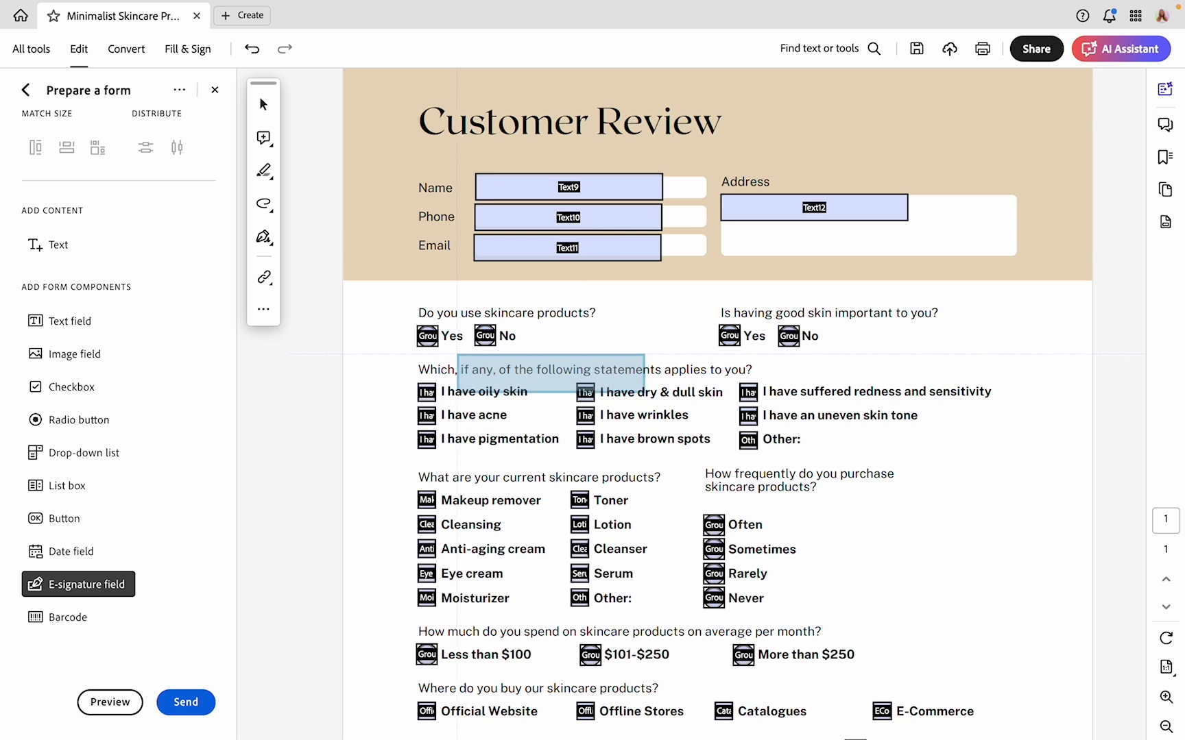
{"action": "left_click", "coordinate": [260, 101]}
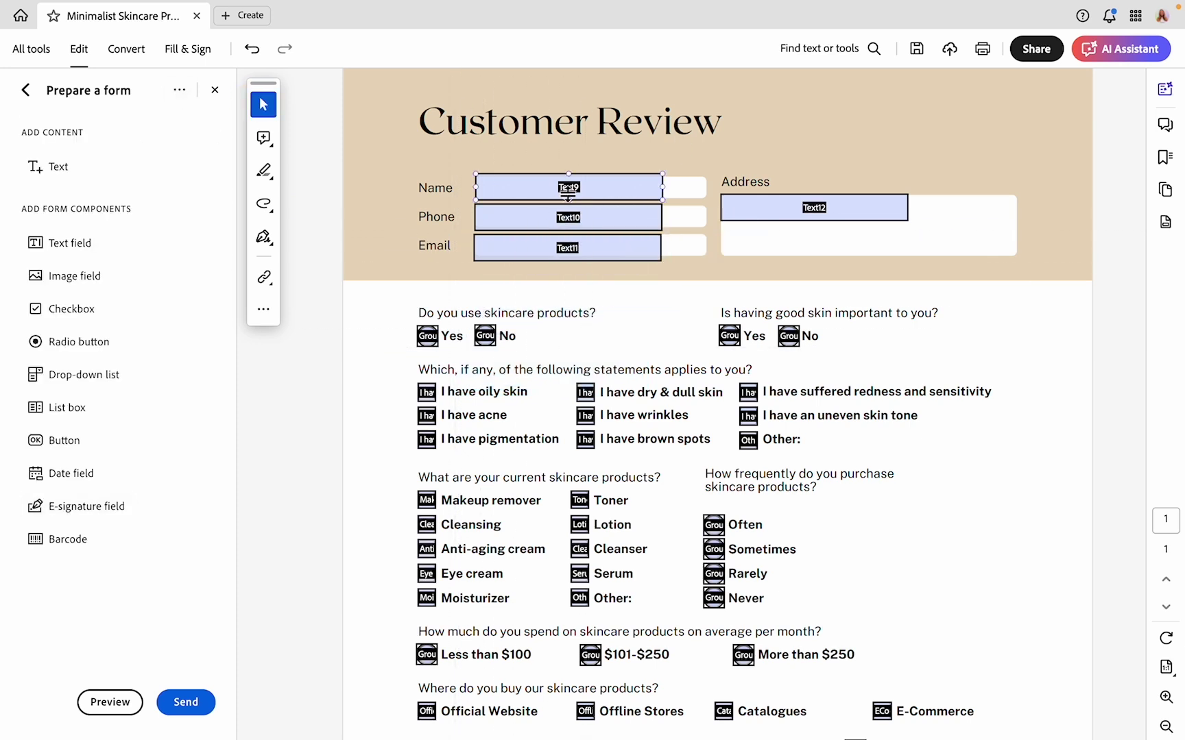
{"action": "left_click", "coordinate": [482, 206]}
{"action": "left_click", "coordinate": [661, 187]}
{"action": "left_click_drag", "start_coordinate": [661, 187], "coordinate": [707, 247]}
{"action": "left_click", "coordinate": [661, 216], "text": "shift"}
{"action": "left_click", "coordinate": [660, 246]}
{"action": "left_click_drag", "start_coordinate": [592, 261], "coordinate": [592, 256]}
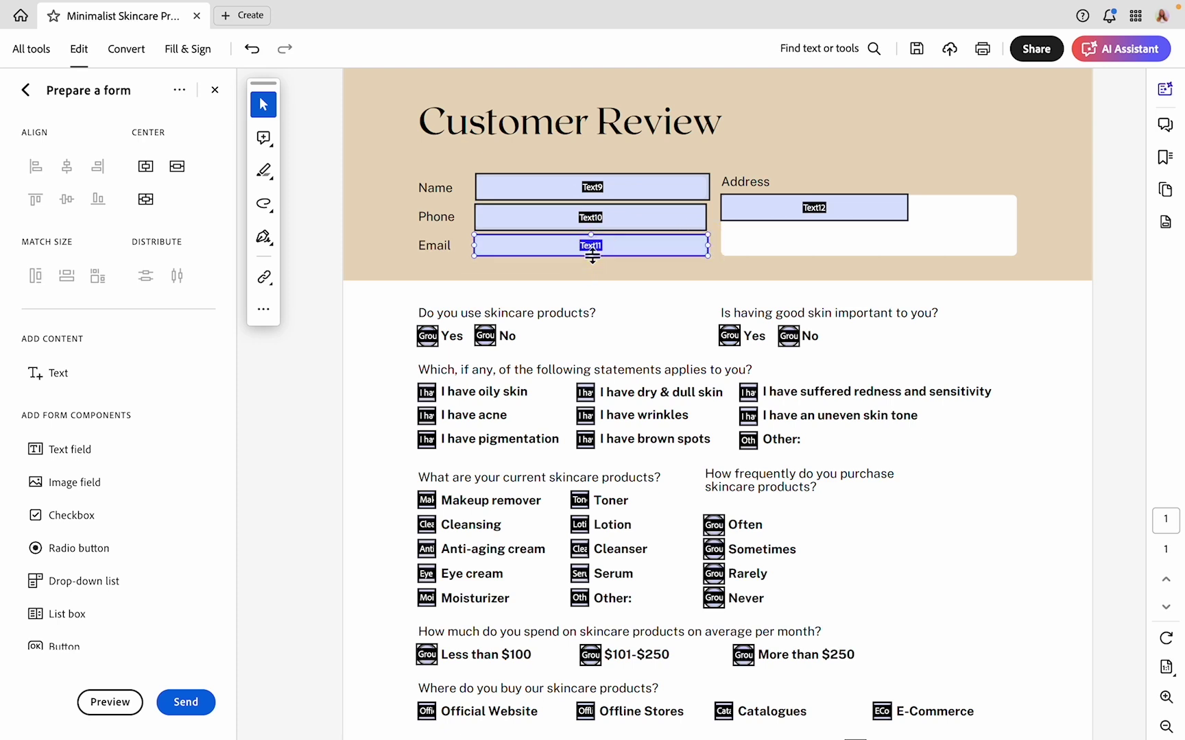
{"action": "left_click", "coordinate": [613, 173]}
{"action": "left_click_drag", "start_coordinate": [592, 174], "coordinate": [596, 179]}
Stretch the Address, enjoyed-most and feedback fields to fill their boxes.
{"action": "left_click", "coordinate": [752, 207]}
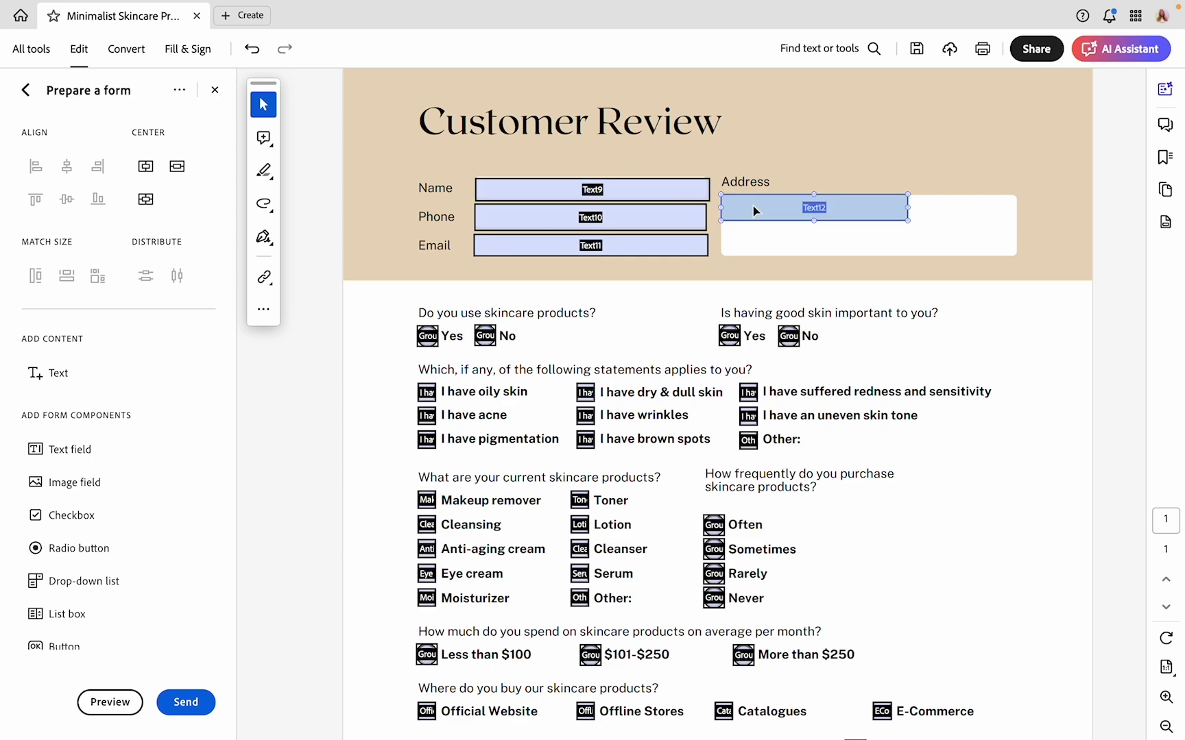
{"action": "left_click_drag", "start_coordinate": [908, 220], "coordinate": [1015, 255]}
{"action": "scroll", "coordinate": [1014, 253], "scroll_direction": "down", "scroll_amount": 2}
{"action": "scroll", "coordinate": [1014, 253], "scroll_direction": "down", "scroll_amount": 5}
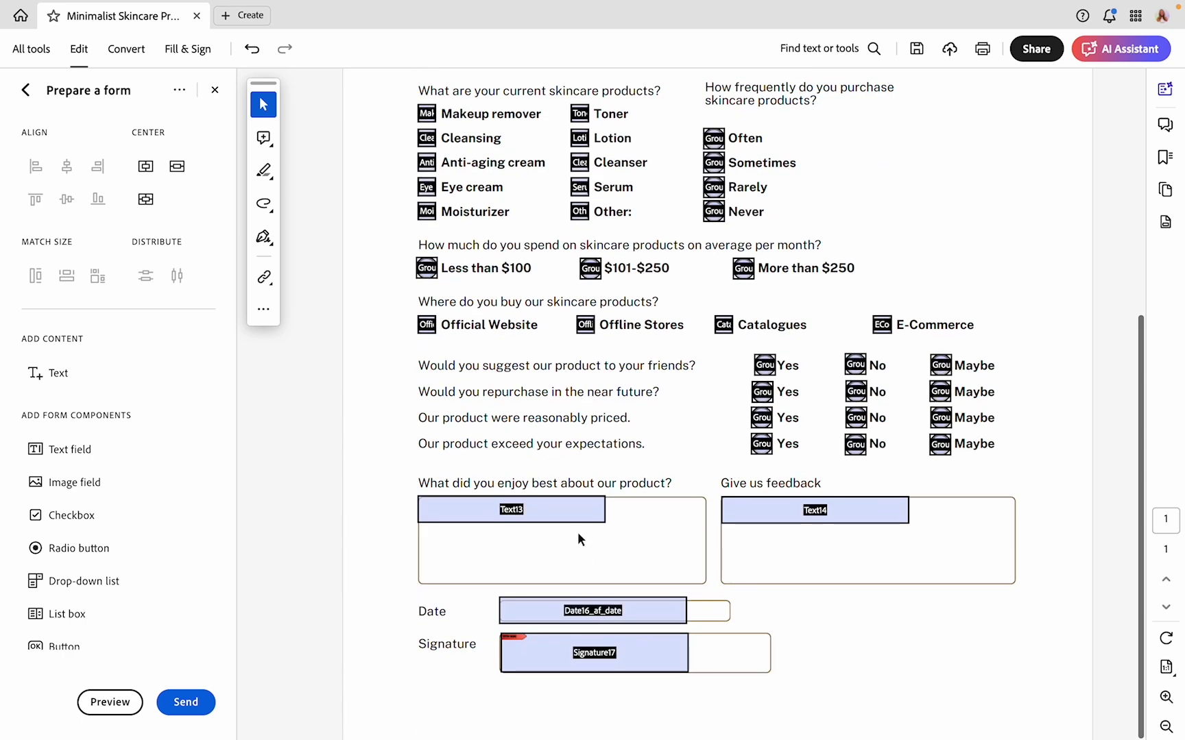
{"action": "left_click", "coordinate": [607, 521]}
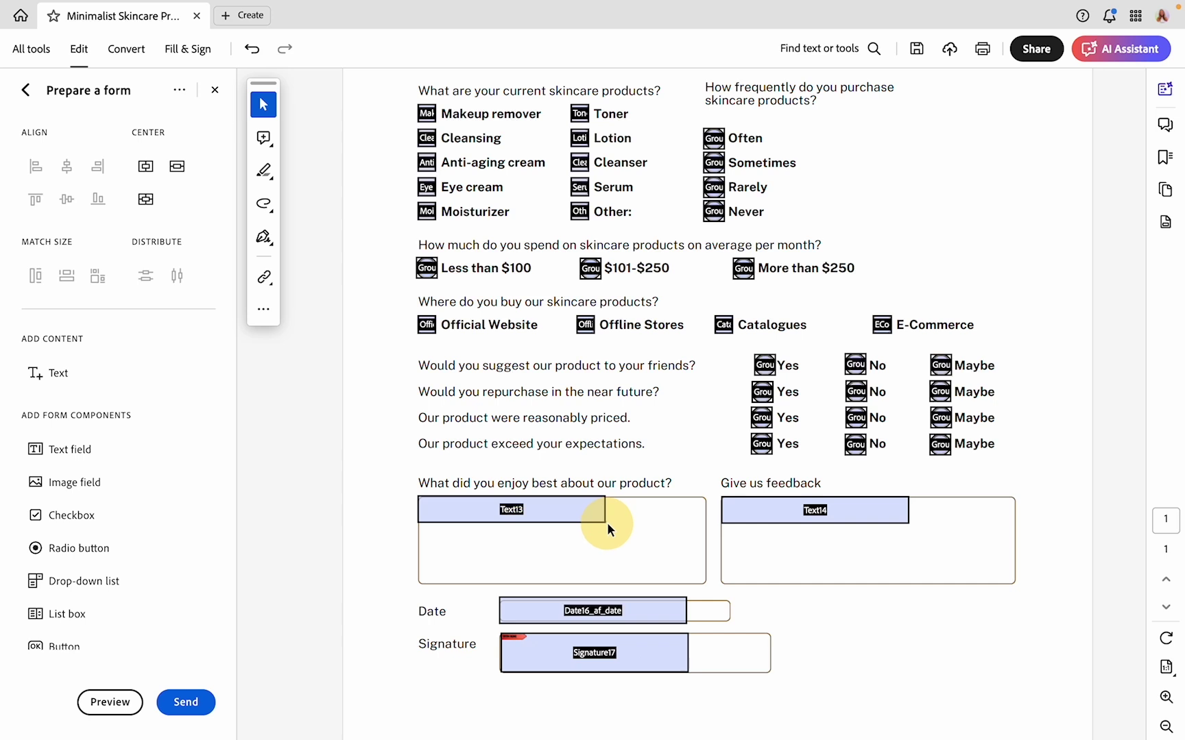
{"action": "left_click_drag", "start_coordinate": [604, 522], "coordinate": [705, 584]}
{"action": "left_click", "coordinate": [894, 512]}
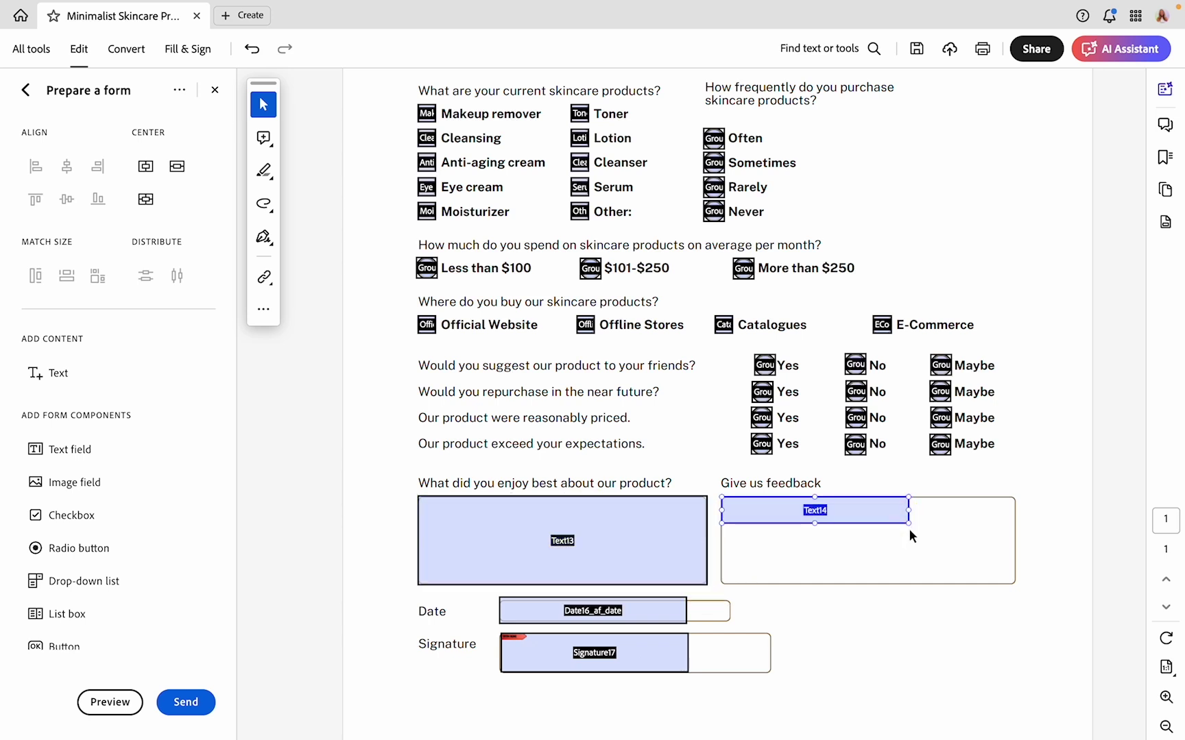
{"action": "left_click_drag", "start_coordinate": [910, 523], "coordinate": [1015, 587]}
Widen the Date and Signature fields across their lines and fit the Date height.
{"action": "left_click_drag", "start_coordinate": [683, 611], "coordinate": [731, 611]}
{"action": "left_click", "coordinate": [688, 652]}
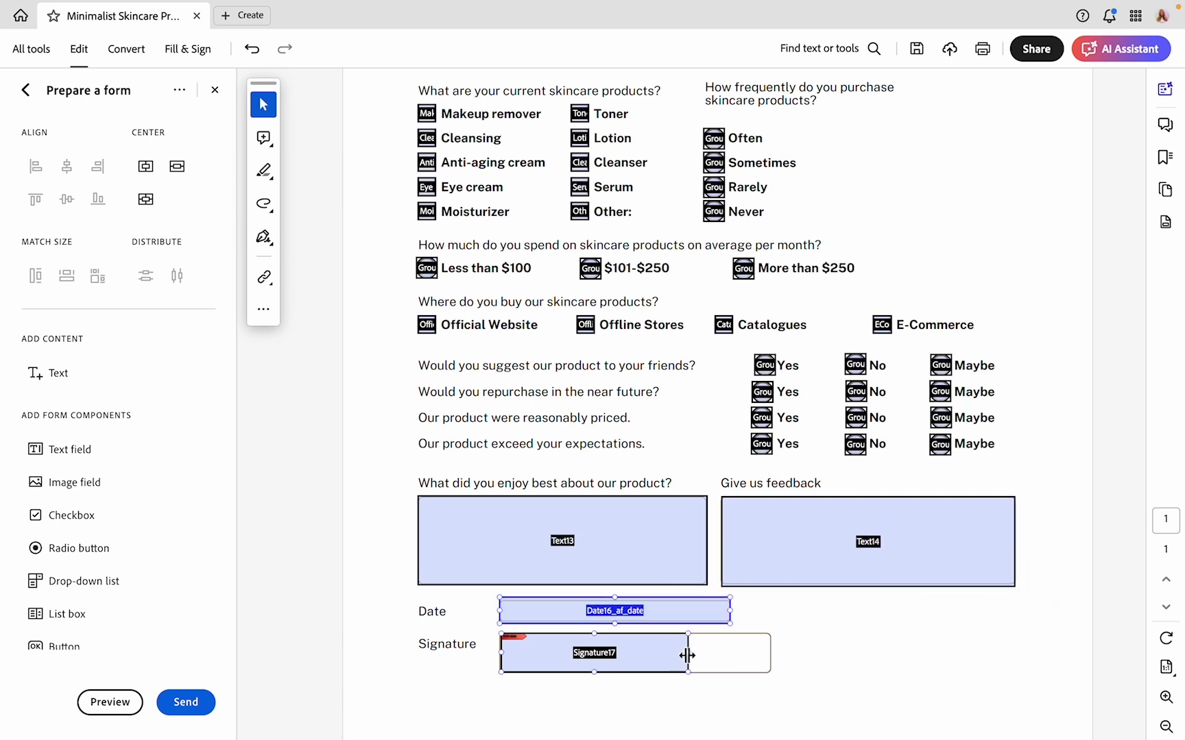
{"action": "left_click_drag", "start_coordinate": [687, 652], "coordinate": [770, 656]}
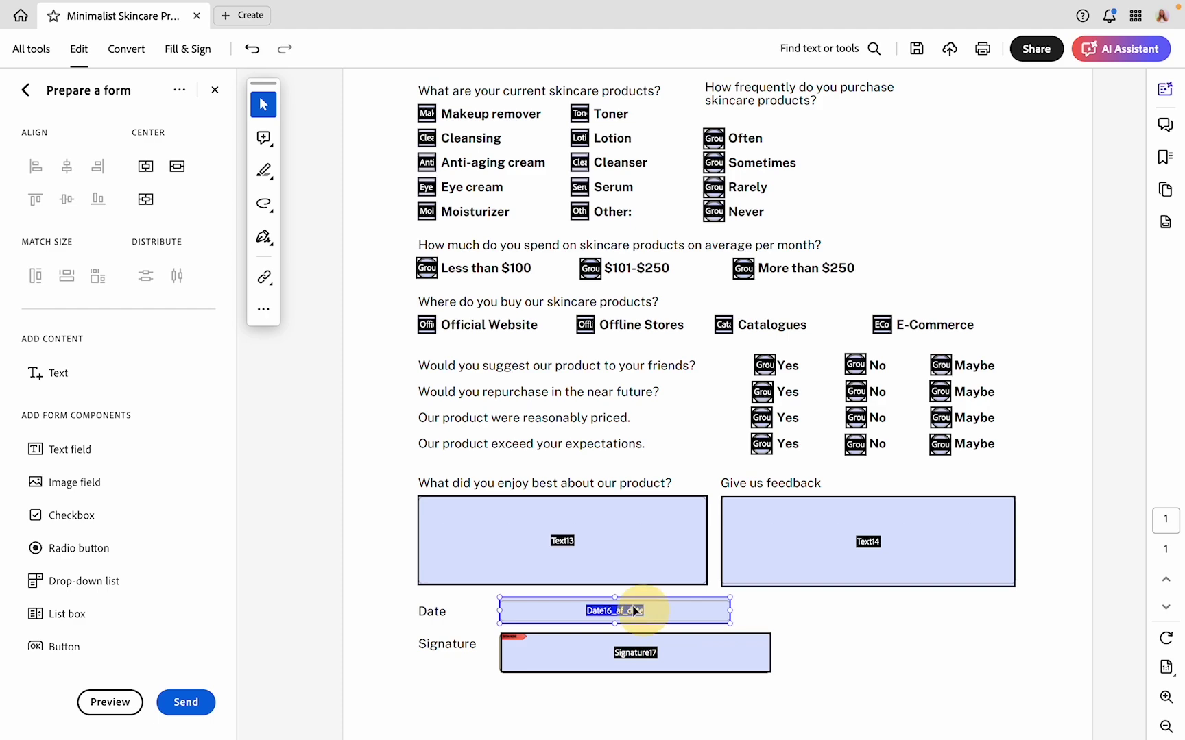
{"action": "left_click_drag", "start_coordinate": [613, 597], "coordinate": [613, 600]}
{"action": "left_click", "coordinate": [946, 689]}
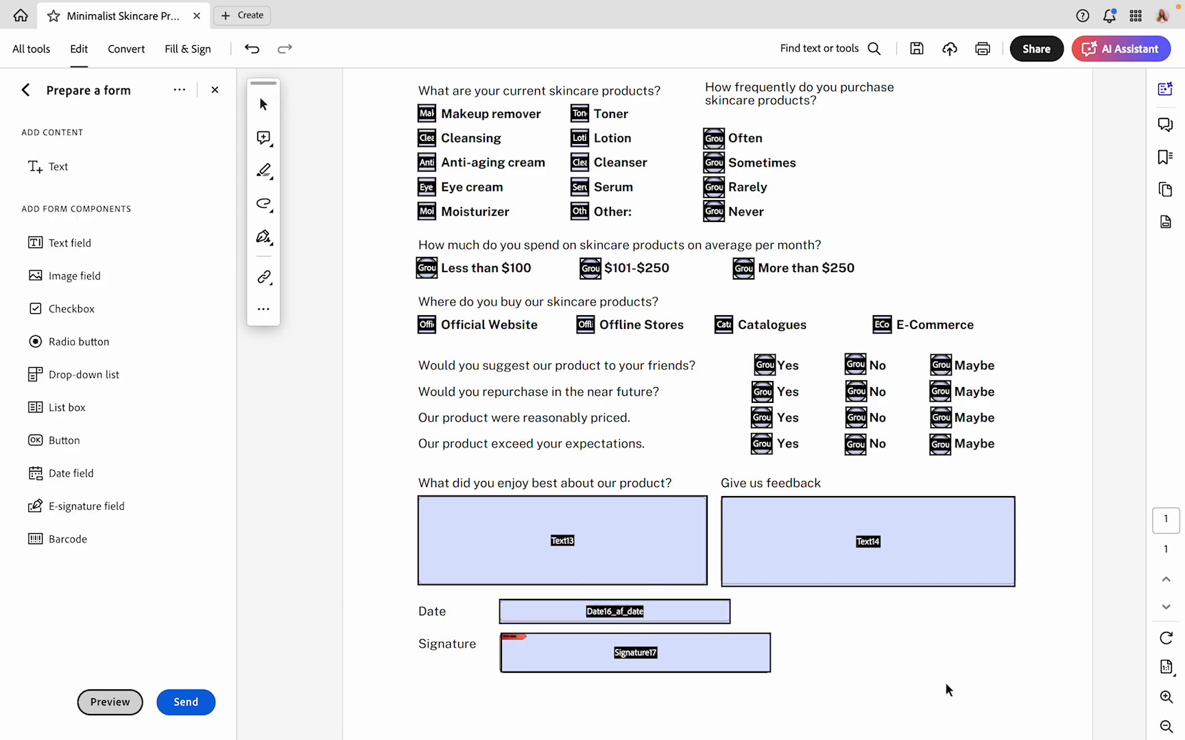
{"action": "scroll", "coordinate": [945, 682], "scroll_direction": "up", "scroll_amount": 5}
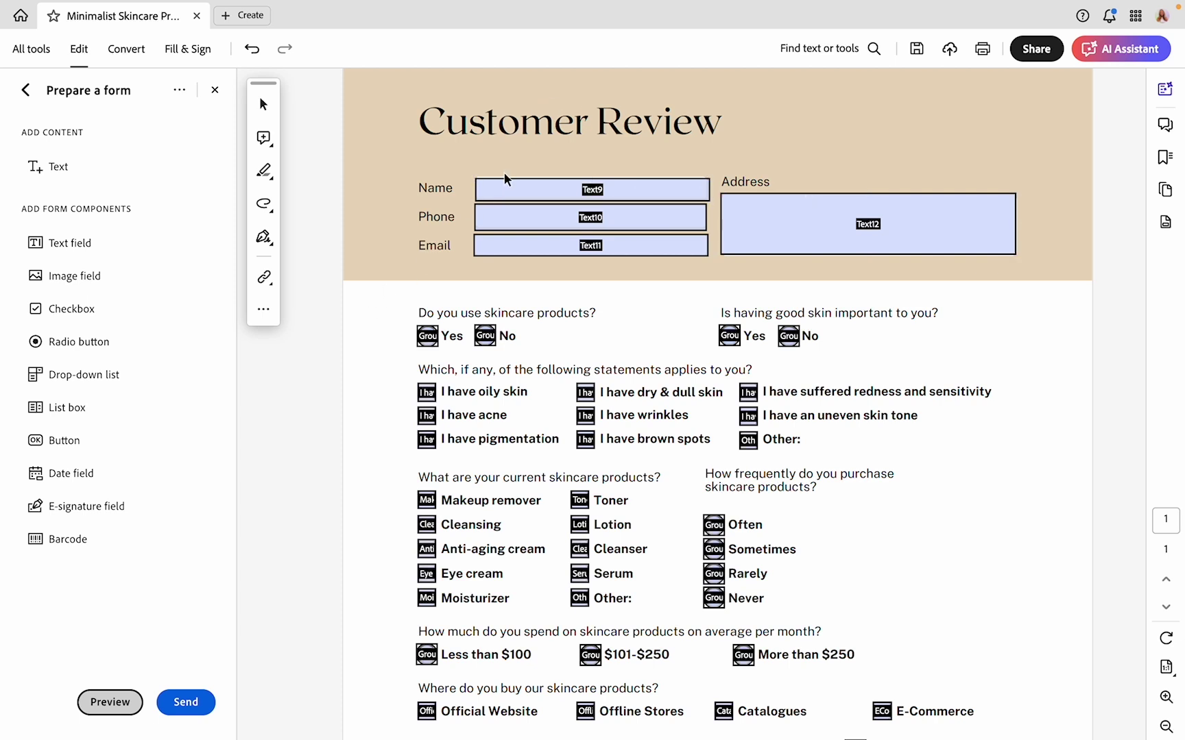
{"action": "left_click", "coordinate": [539, 197]}
{"action": "left_click", "coordinate": [626, 233]}
In preview, type '123 Elm St New York City, NY 123456' into Address, inserting 'apt 1511'.
{"action": "left_click", "coordinate": [107, 703]}
{"action": "left_click", "coordinate": [781, 229]}
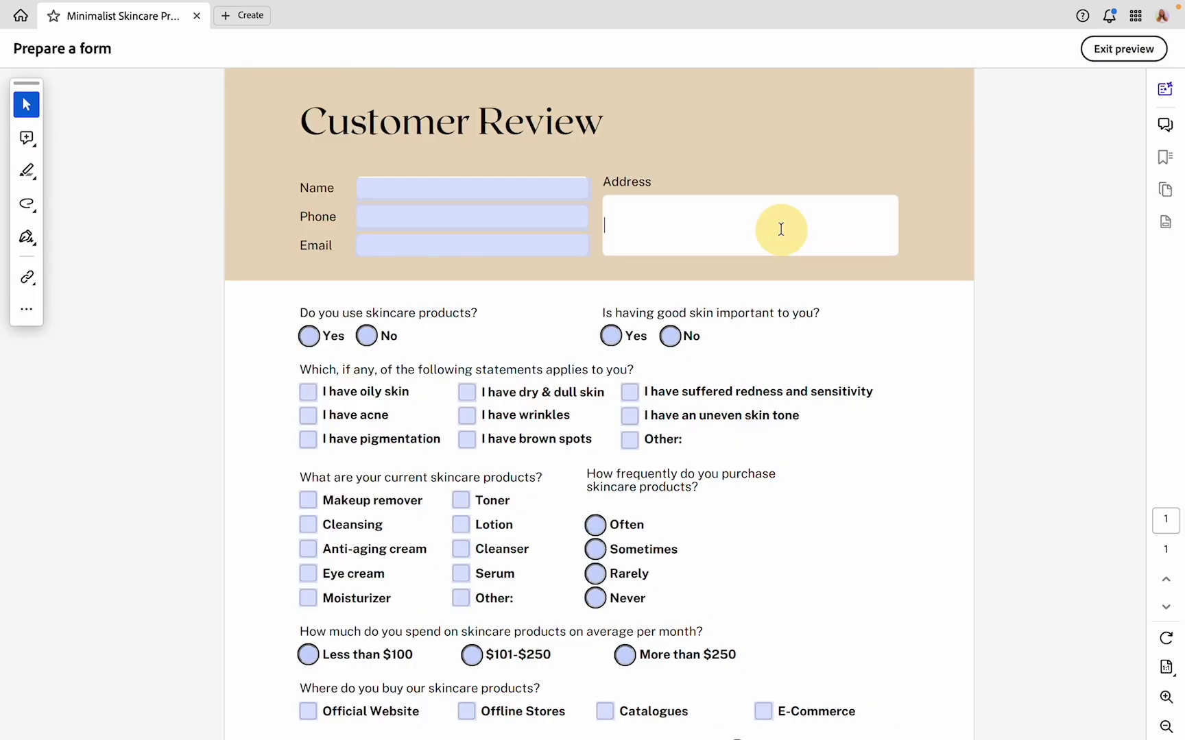
{"action": "type", "text": "123 El"}
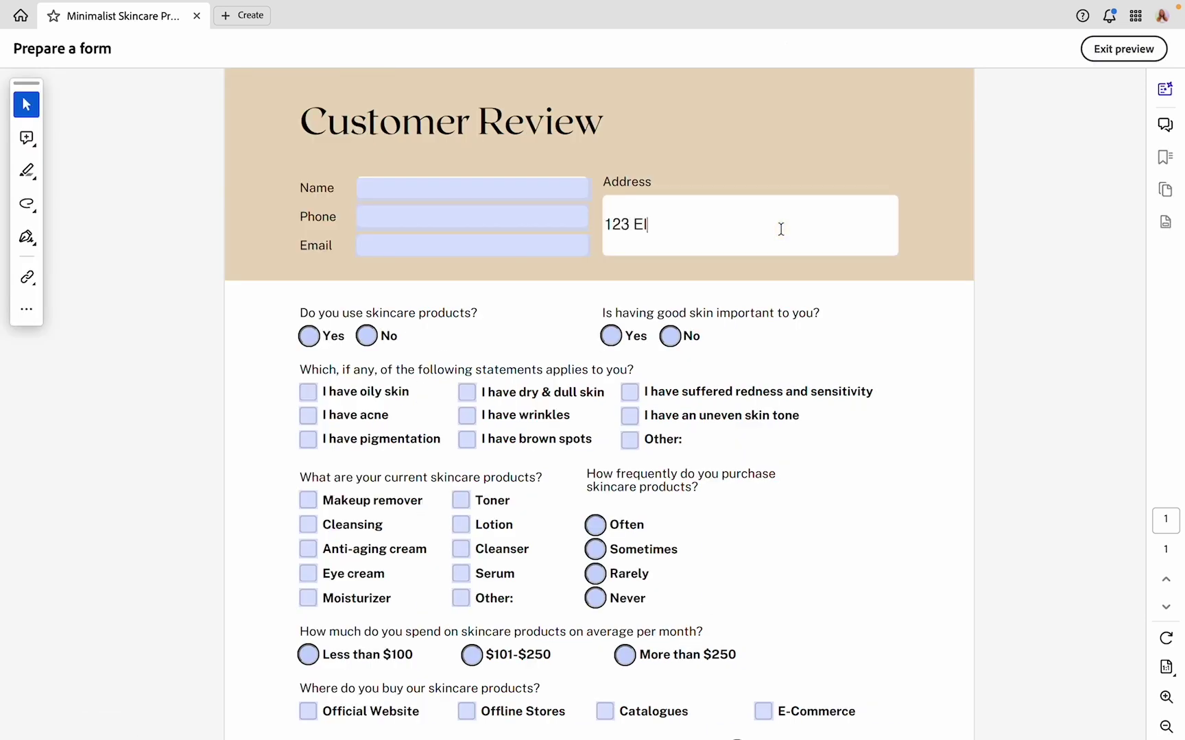
{"action": "type", "text": "m St New York City, NY 123456"}
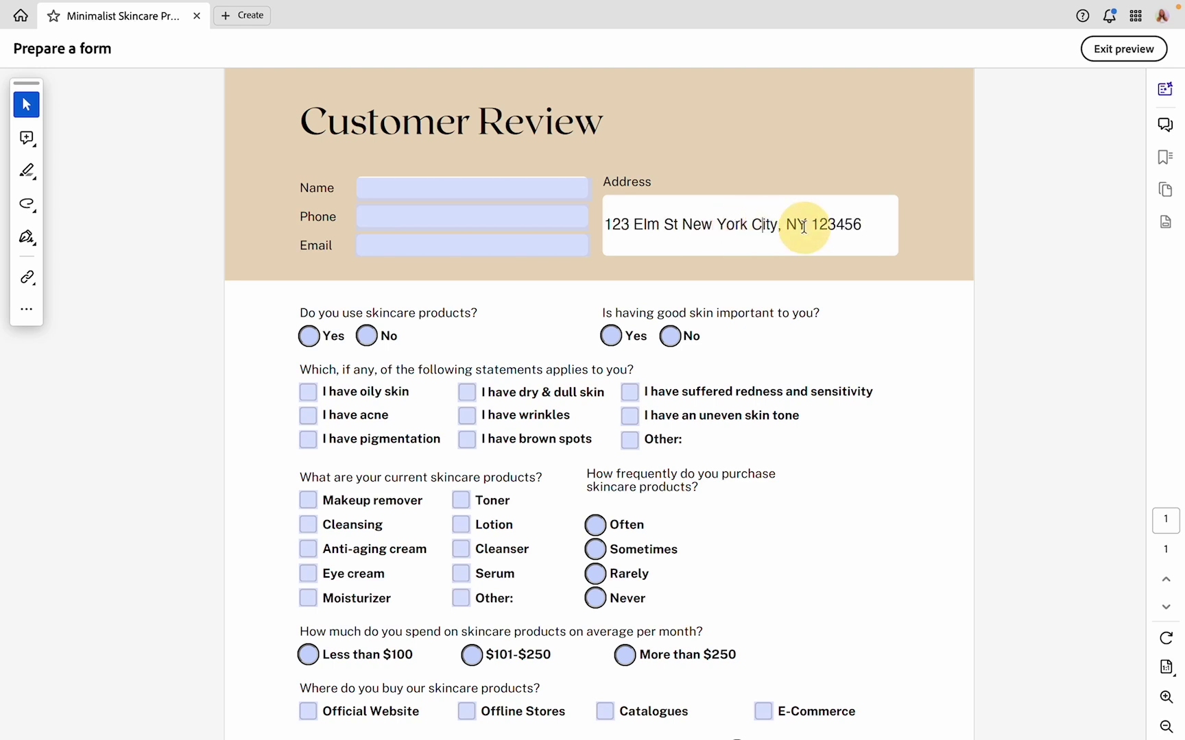
{"action": "left_click", "coordinate": [783, 228]}
{"action": "left_click", "coordinate": [783, 227]}
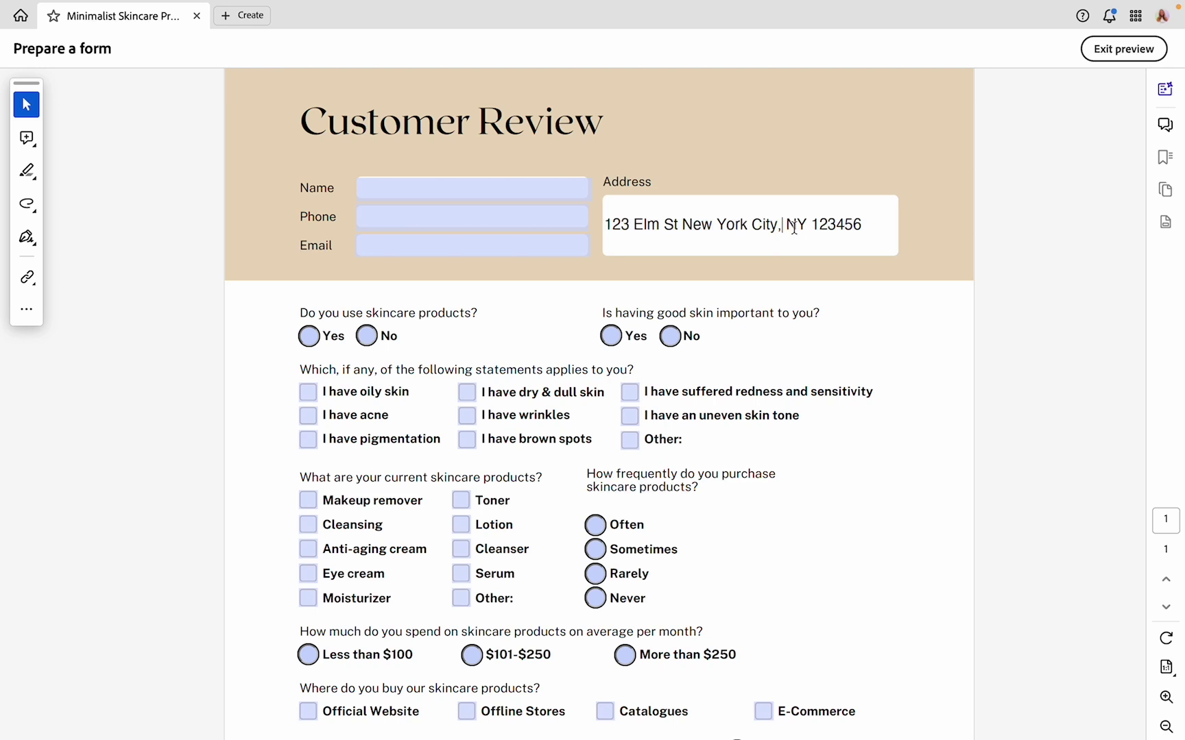
{"action": "left_click", "coordinate": [795, 226]}
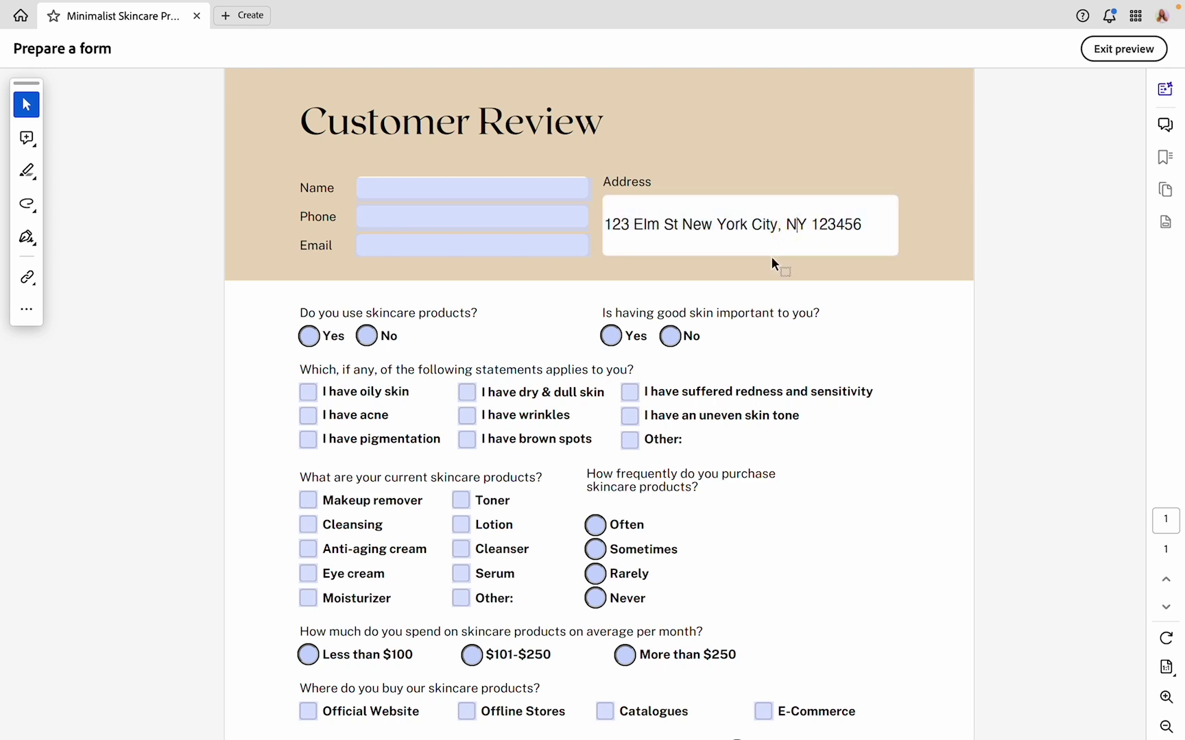
{"action": "left_click", "coordinate": [665, 225]}
{"action": "type", "text": "apt 1511"}
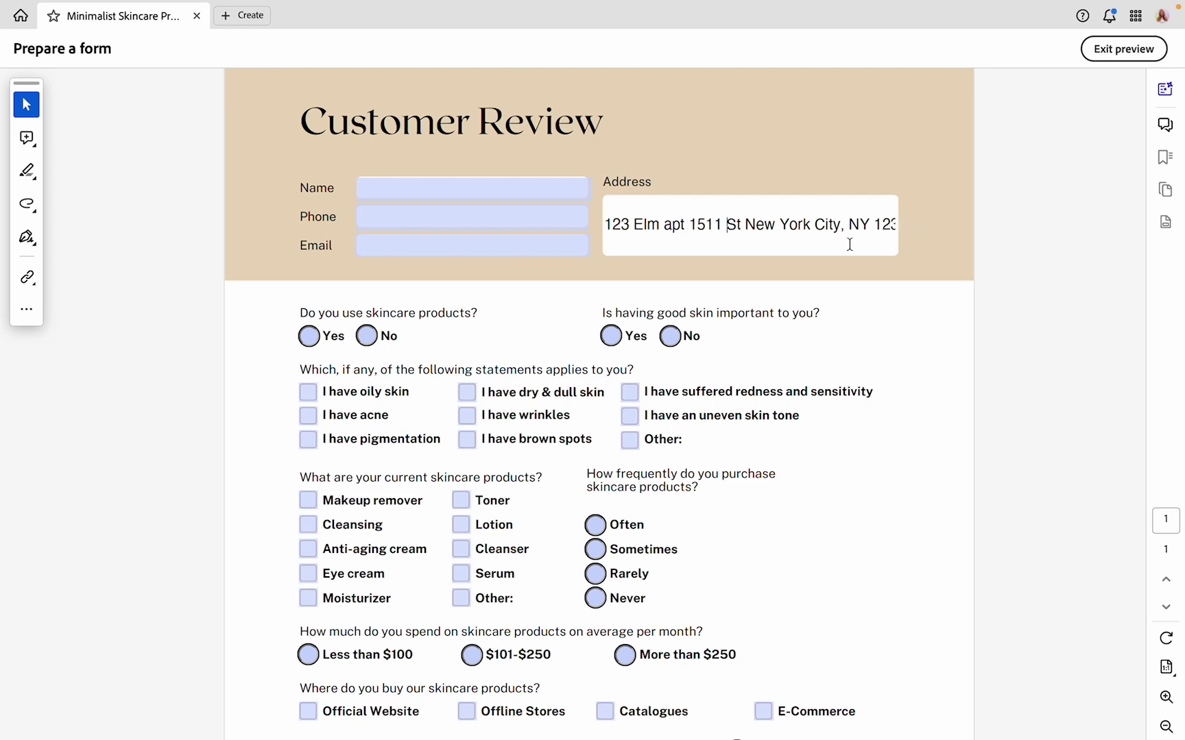
Select all the test address text and delete it.
{"action": "left_click", "coordinate": [879, 233]}
{"action": "key", "text": "ctrl+a"}
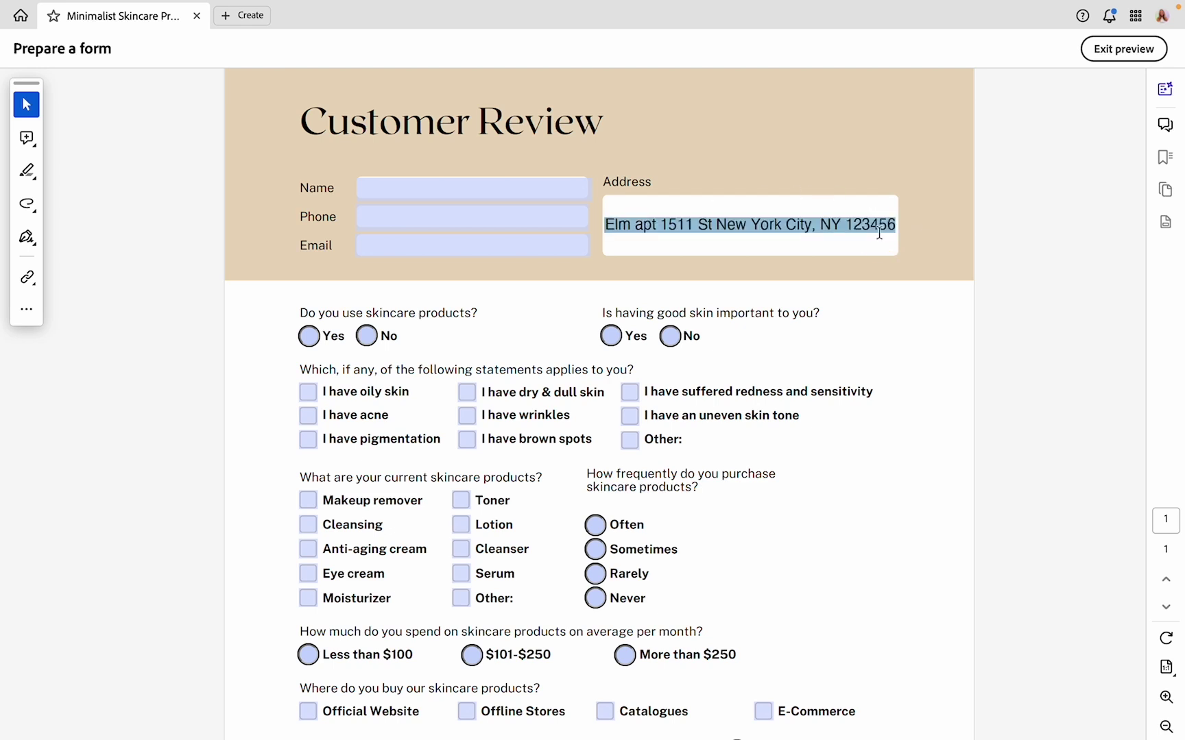
{"action": "key", "text": "BackSpace"}
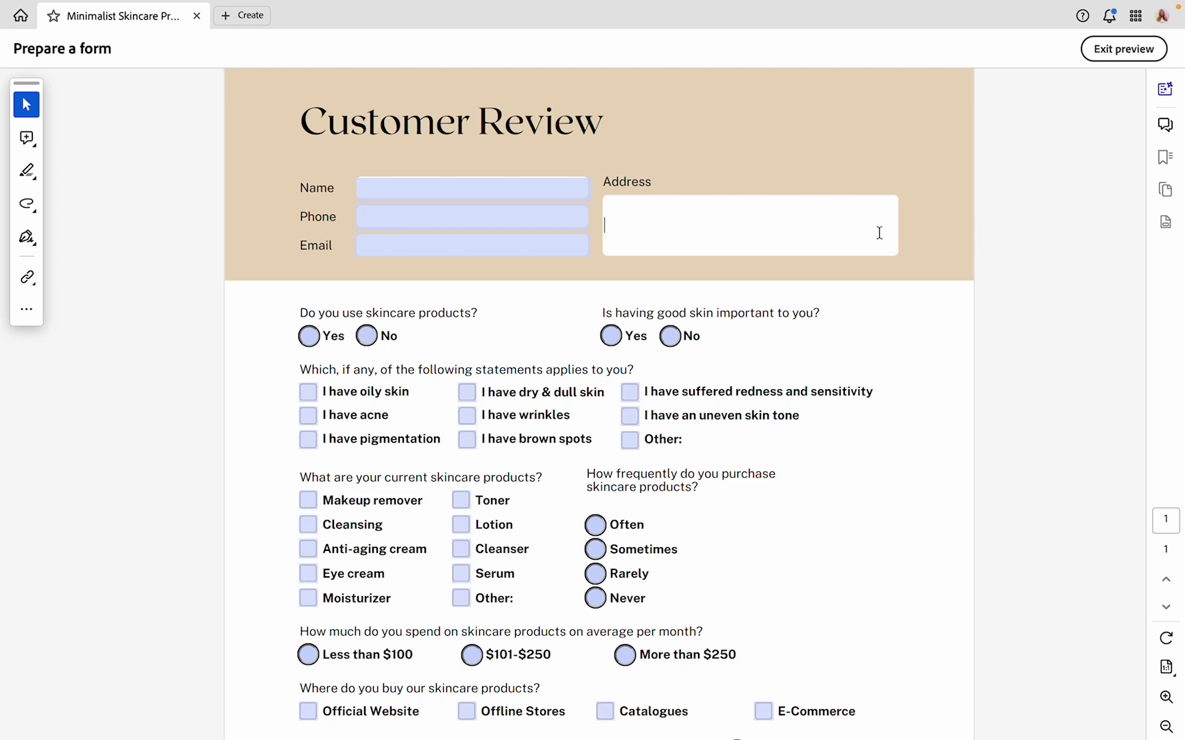
Exit preview and set the Address field to multi-line with a 200-character limit.
{"action": "left_click", "coordinate": [1112, 49]}
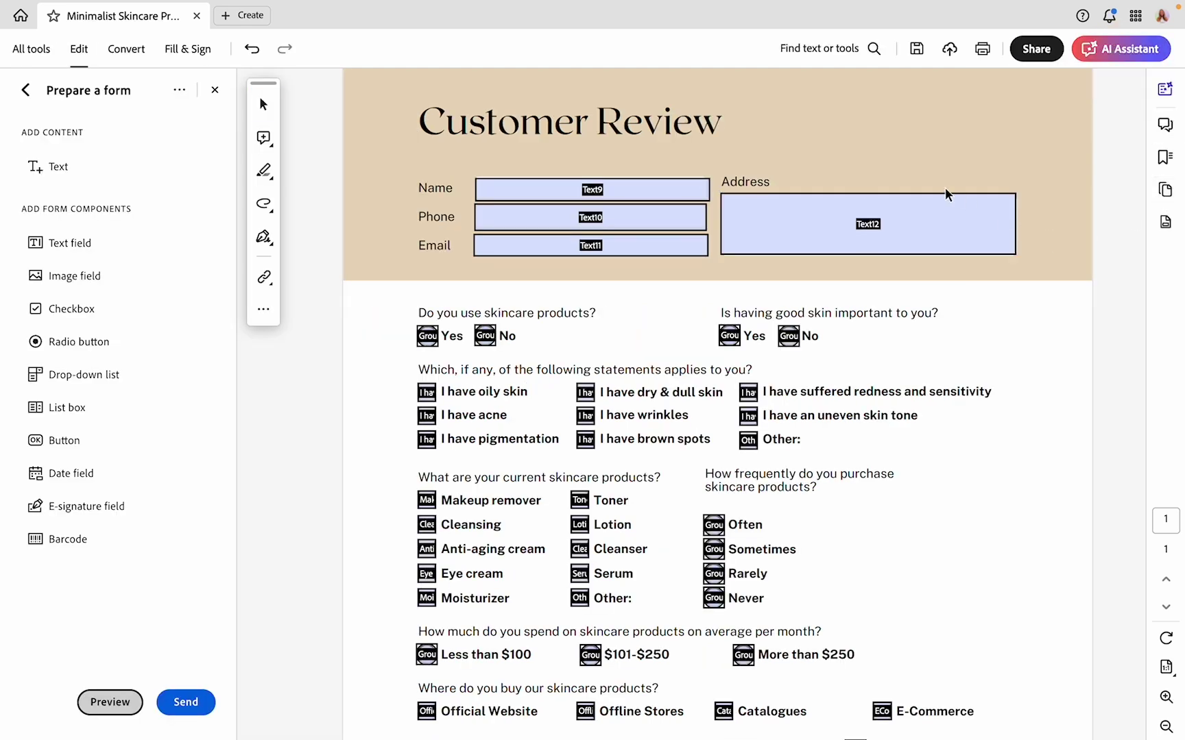
{"action": "right_click", "coordinate": [882, 242]}
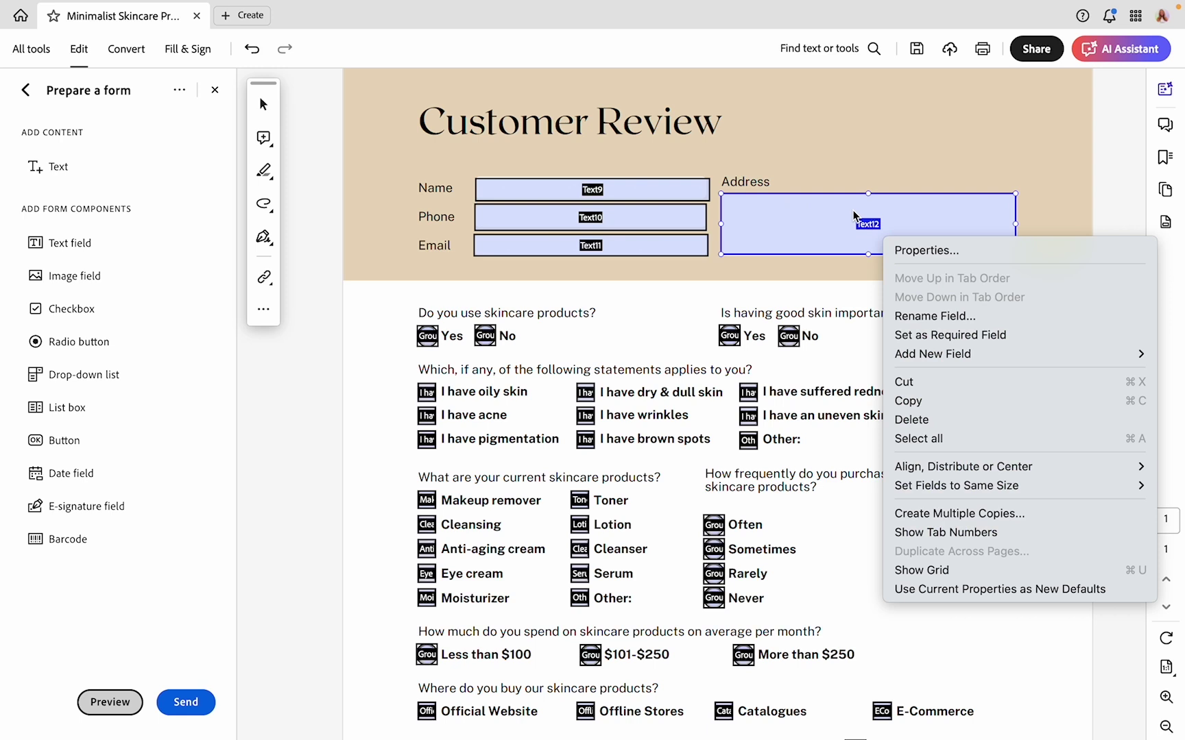
{"action": "left_click", "coordinate": [941, 253]}
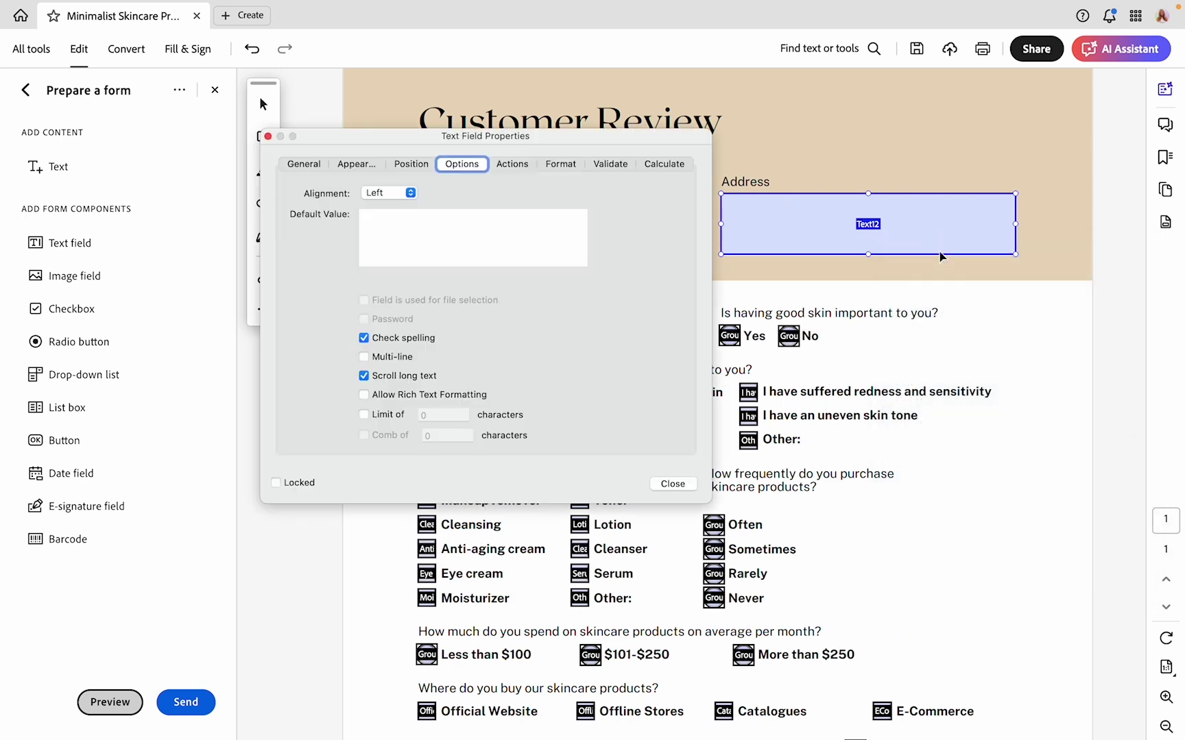
{"action": "left_click", "coordinate": [405, 358]}
{"action": "left_click", "coordinate": [376, 420]}
{"action": "type", "text": "10"}
{"action": "left_click_drag", "start_coordinate": [441, 415], "coordinate": [415, 413]}
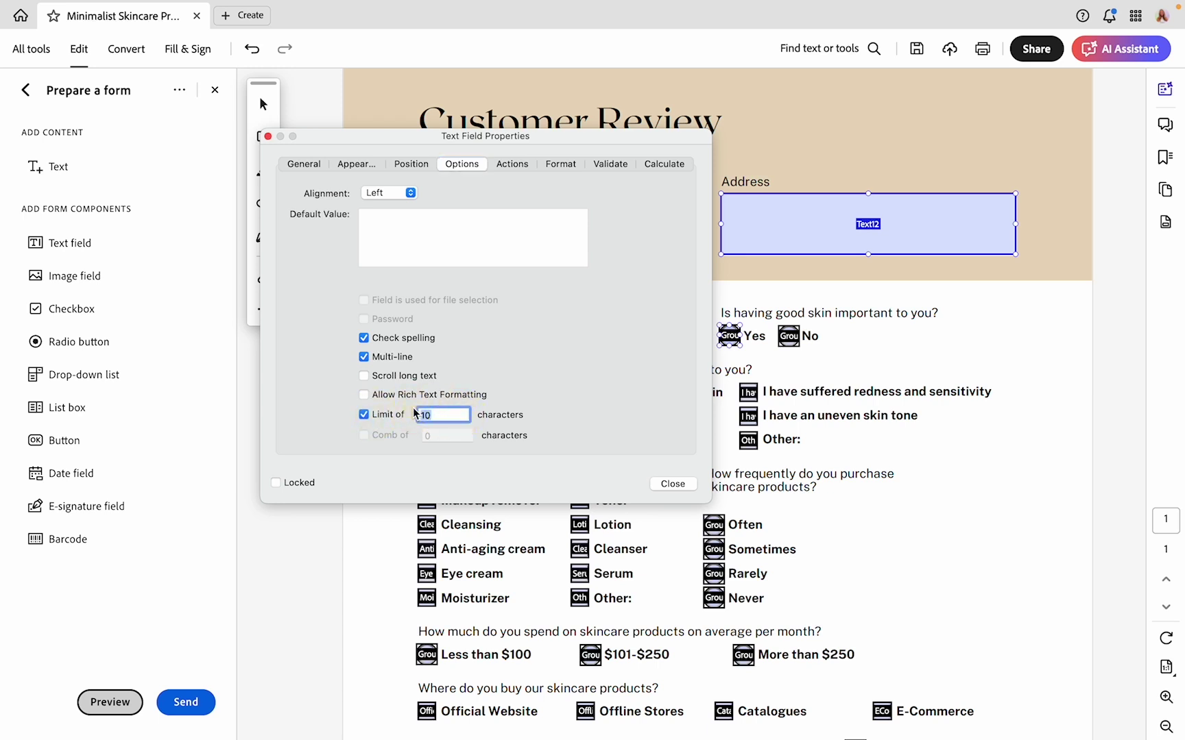
{"action": "type", "text": "200"}
{"action": "left_click", "coordinate": [672, 484]}
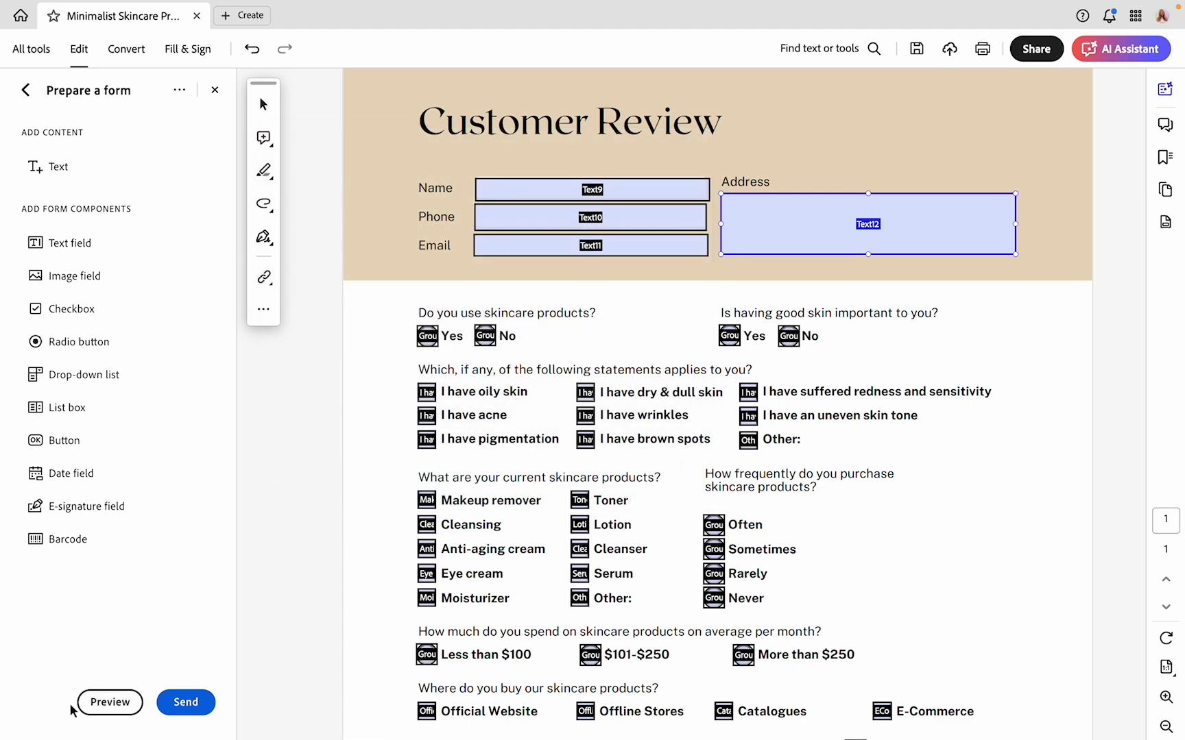
In preview, enter '123 Main St New York City, NY 12345' with an 'Apt' line break, then clear it.
{"action": "left_click", "coordinate": [108, 702]}
{"action": "left_click", "coordinate": [802, 199]}
{"action": "type", "text": "1"}
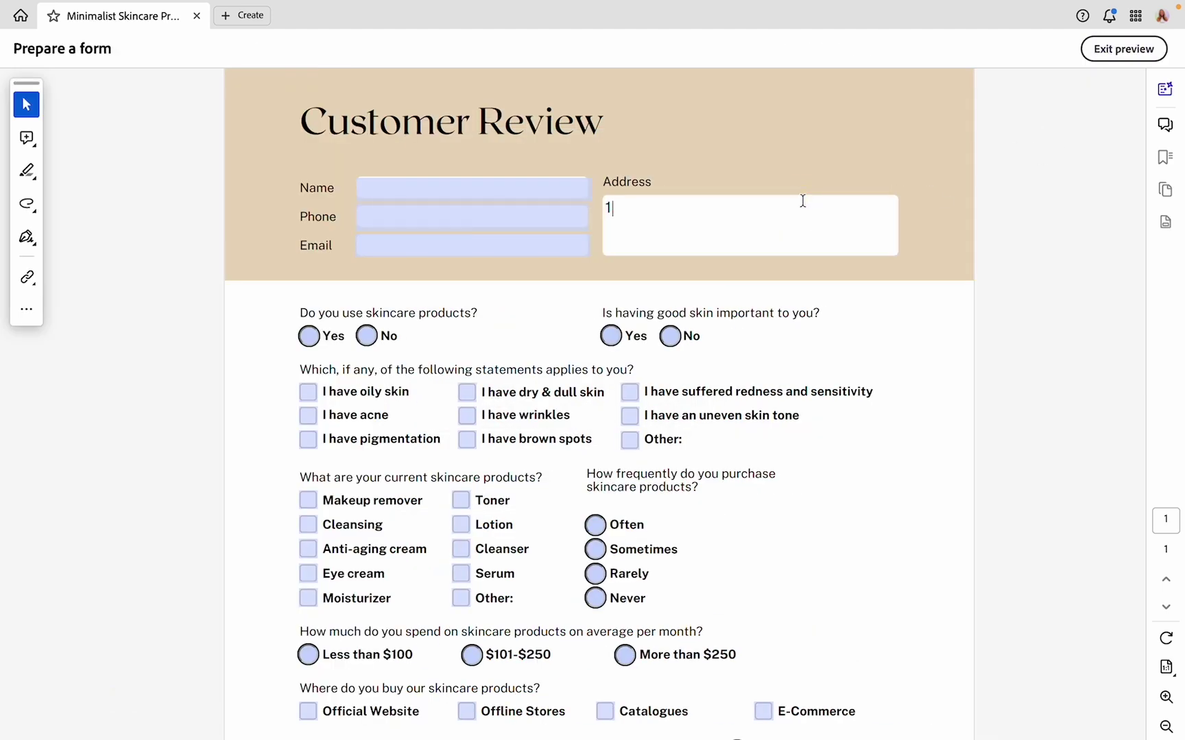
{"action": "type", "text": "23 Main St New"}
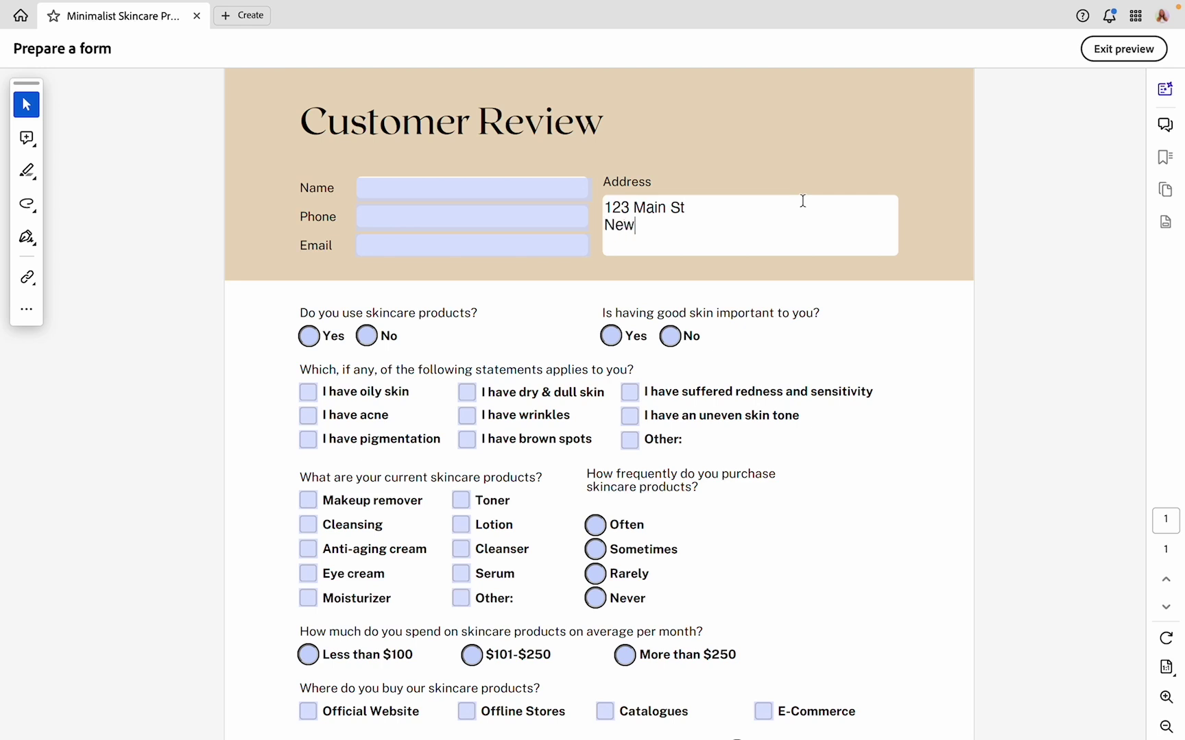
{"action": "type", "text": " York City, NY 12345"}
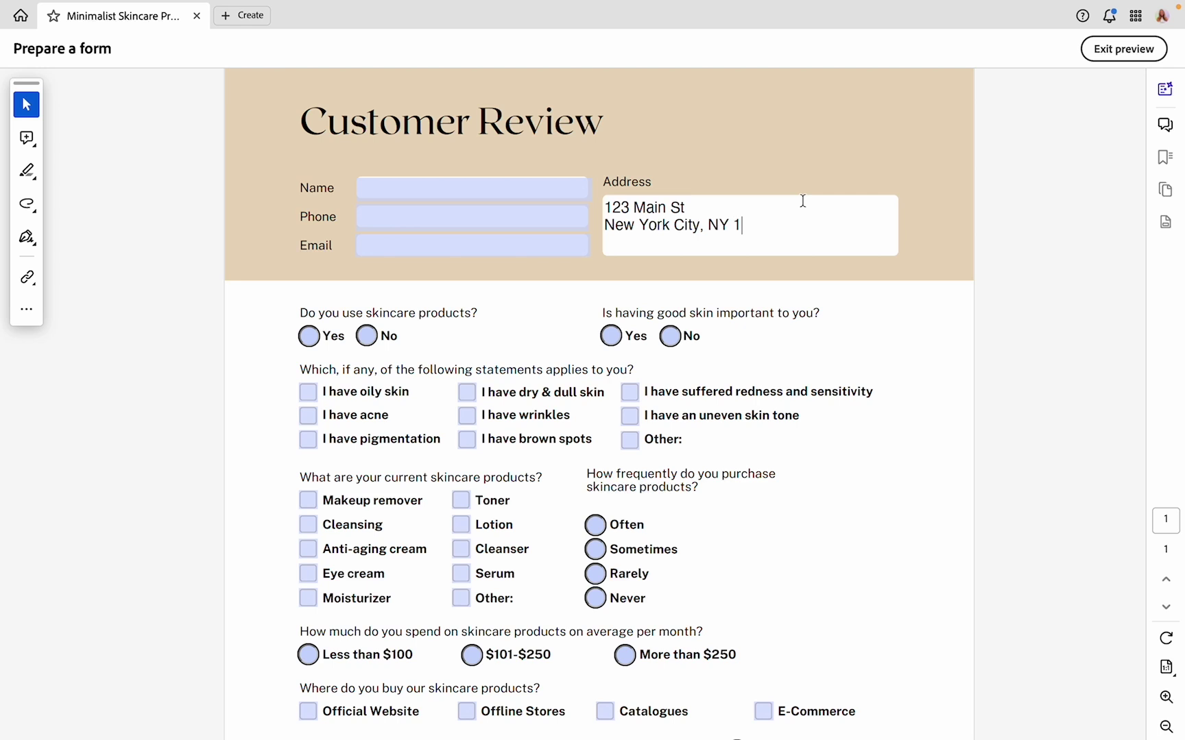
{"action": "left_click", "coordinate": [787, 201]}
{"action": "key", "text": "Return"}
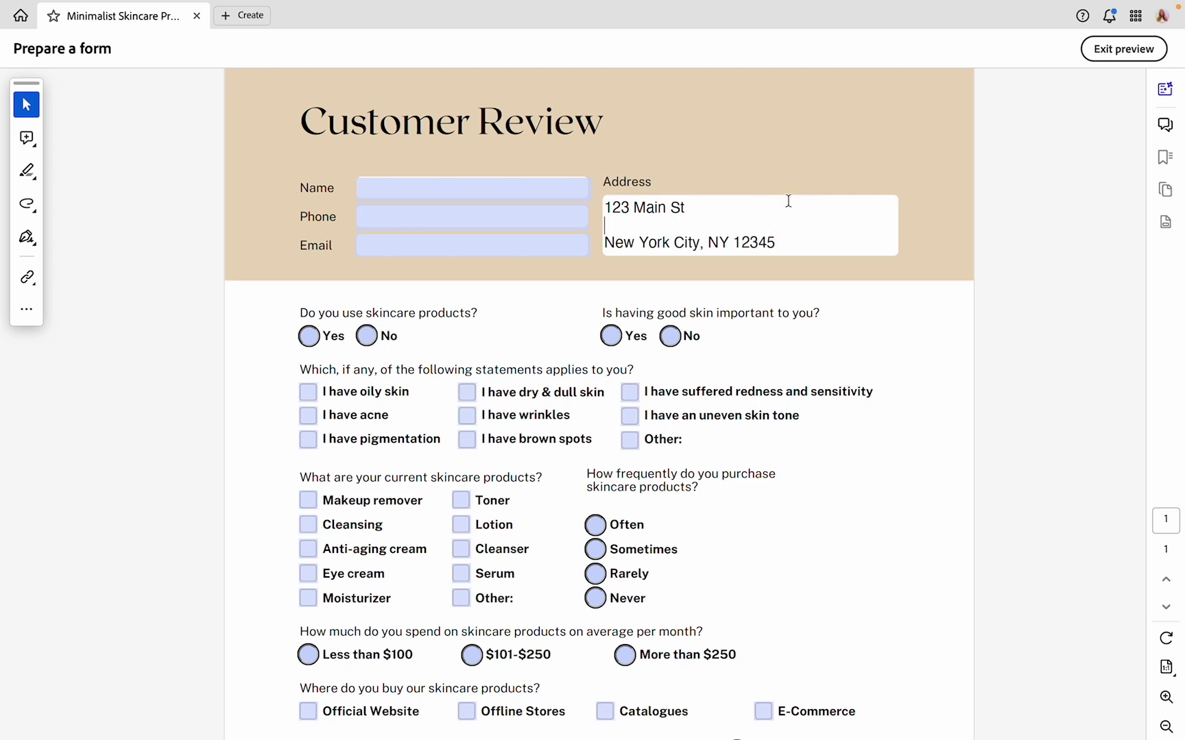
{"action": "type", "text": "Apt 873"}
{"action": "key", "text": "super+a"}
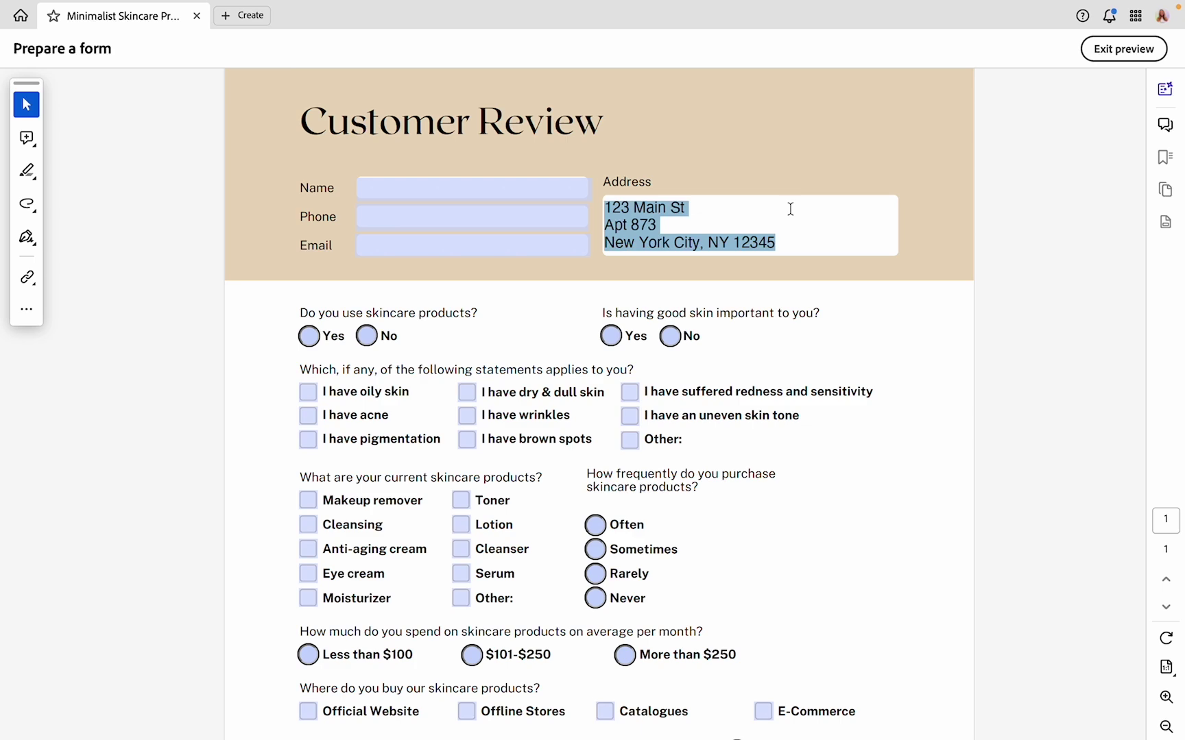
{"action": "key", "text": "BackSpace"}
Return to form editing and make the 'What did you enjoy best' box (Text13) multi-line.
{"action": "left_click", "coordinate": [1123, 49]}
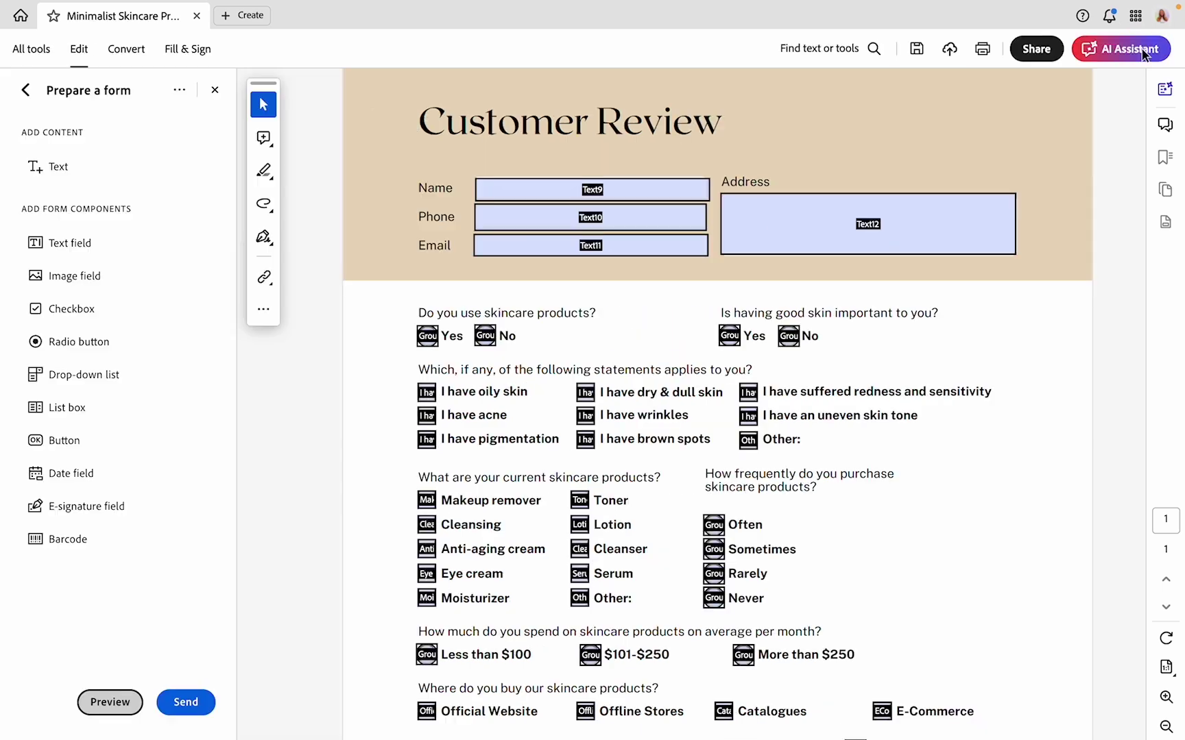
{"action": "scroll", "coordinate": [1024, 329], "scroll_direction": "down", "scroll_amount": 1}
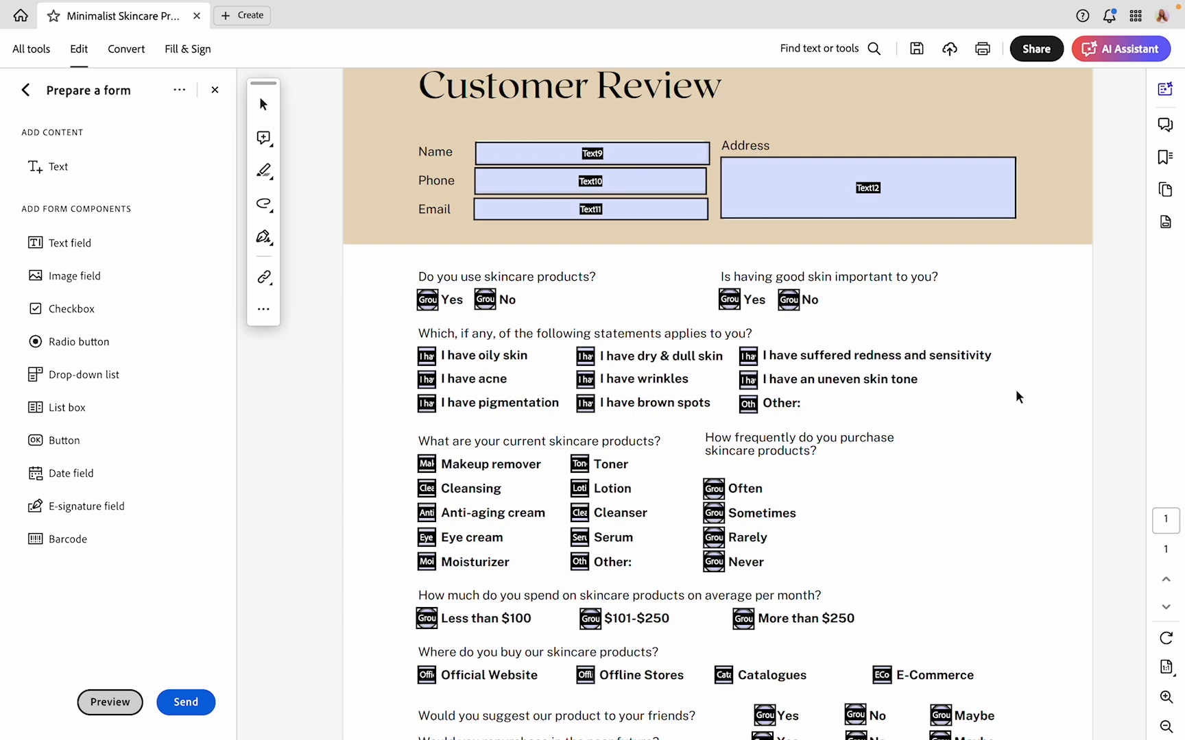
{"action": "scroll", "coordinate": [1015, 396], "scroll_direction": "down", "scroll_amount": 10}
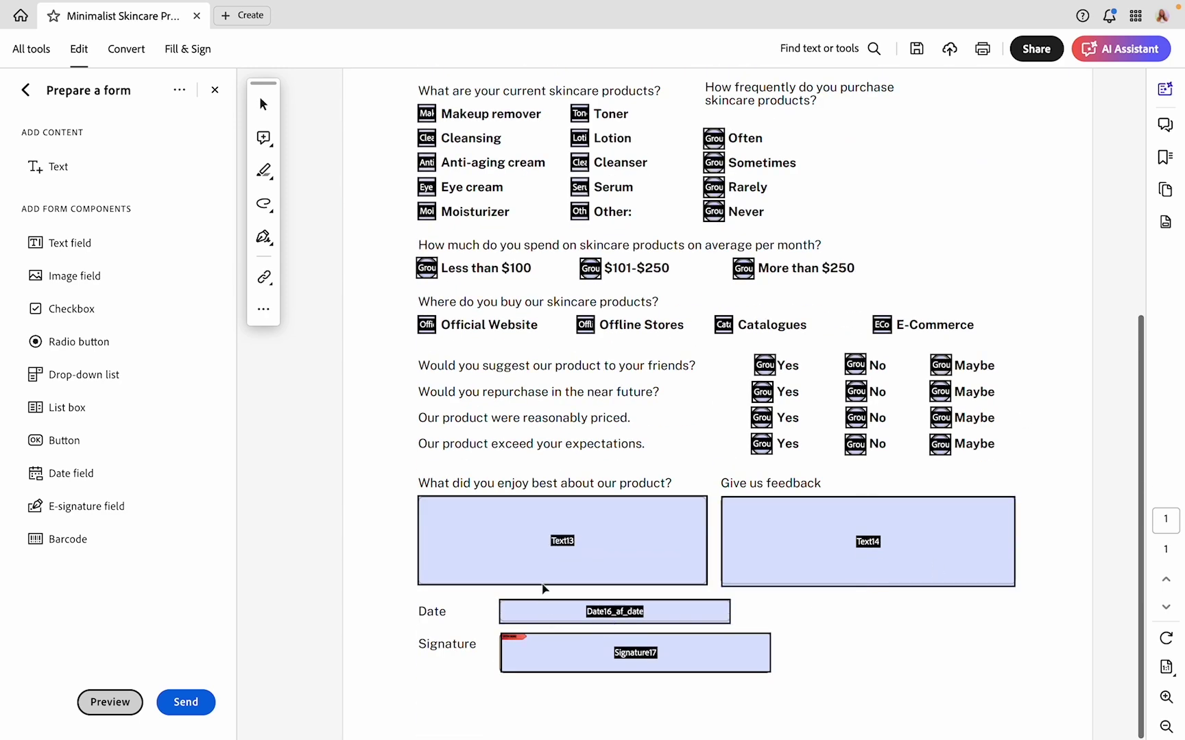
{"action": "left_click", "coordinate": [625, 550]}
{"action": "double_click", "coordinate": [627, 549]}
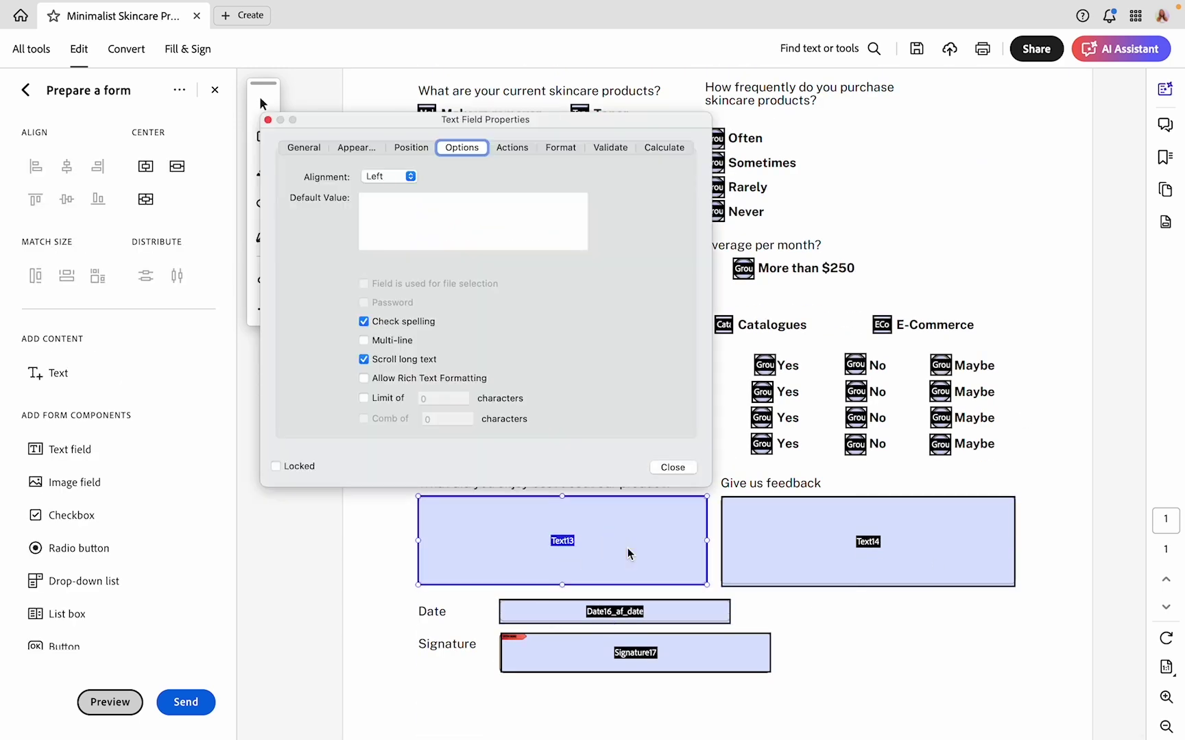
{"action": "left_click", "coordinate": [388, 343]}
{"action": "left_click", "coordinate": [682, 468]}
Make the 'Give us feedback' answer box (Text14) multi-line as well.
{"action": "double_click", "coordinate": [782, 514]}
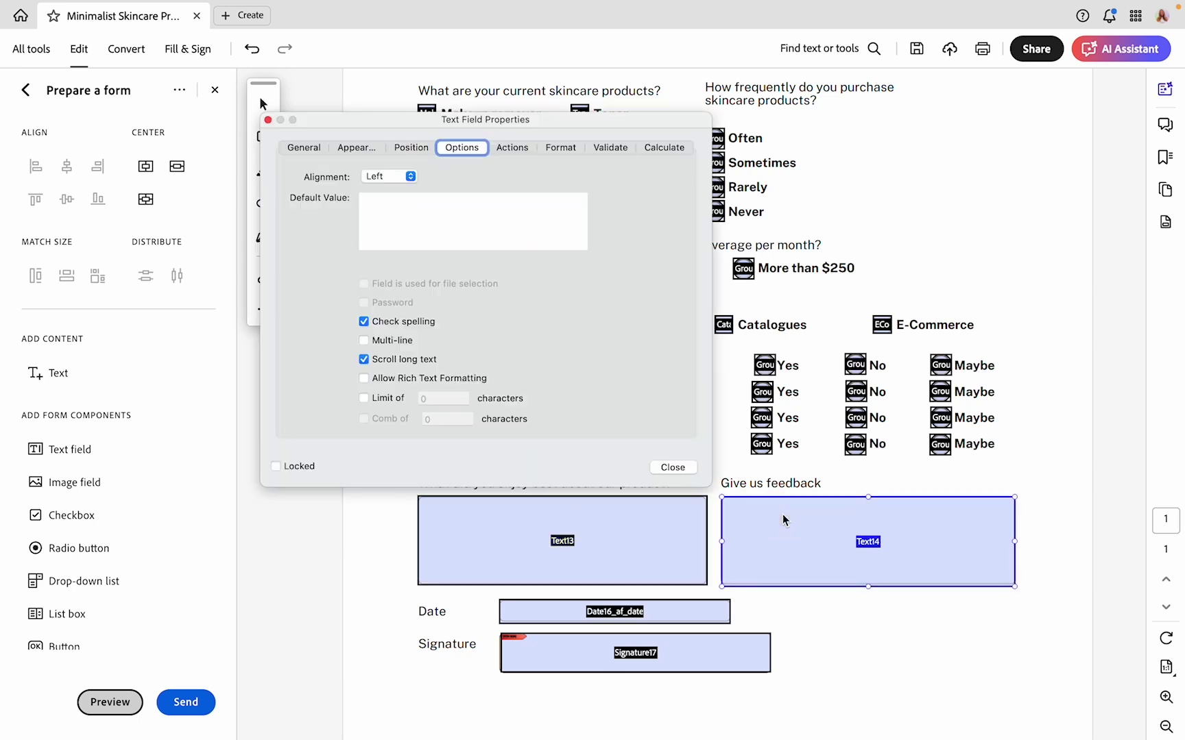
{"action": "left_click", "coordinate": [370, 340]}
{"action": "left_click", "coordinate": [674, 468]}
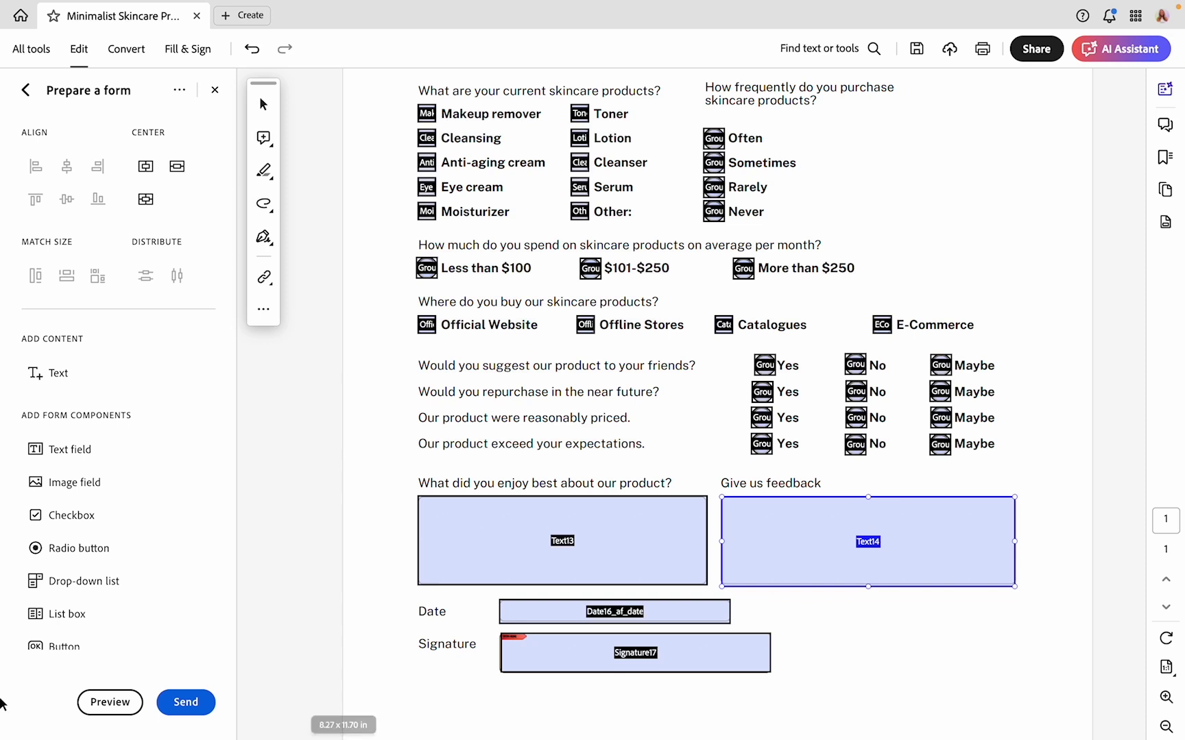
{"action": "left_click", "coordinate": [109, 702]}
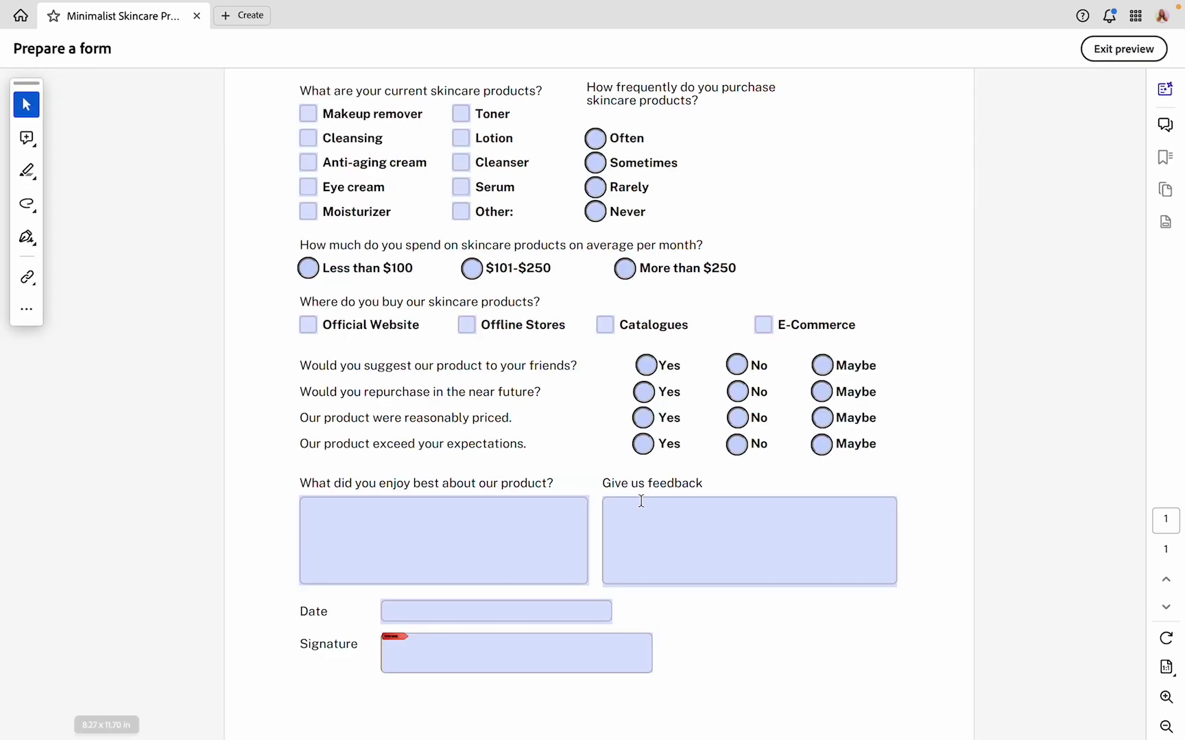
{"action": "left_click", "coordinate": [504, 528]}
{"action": "type", "text": "The "}
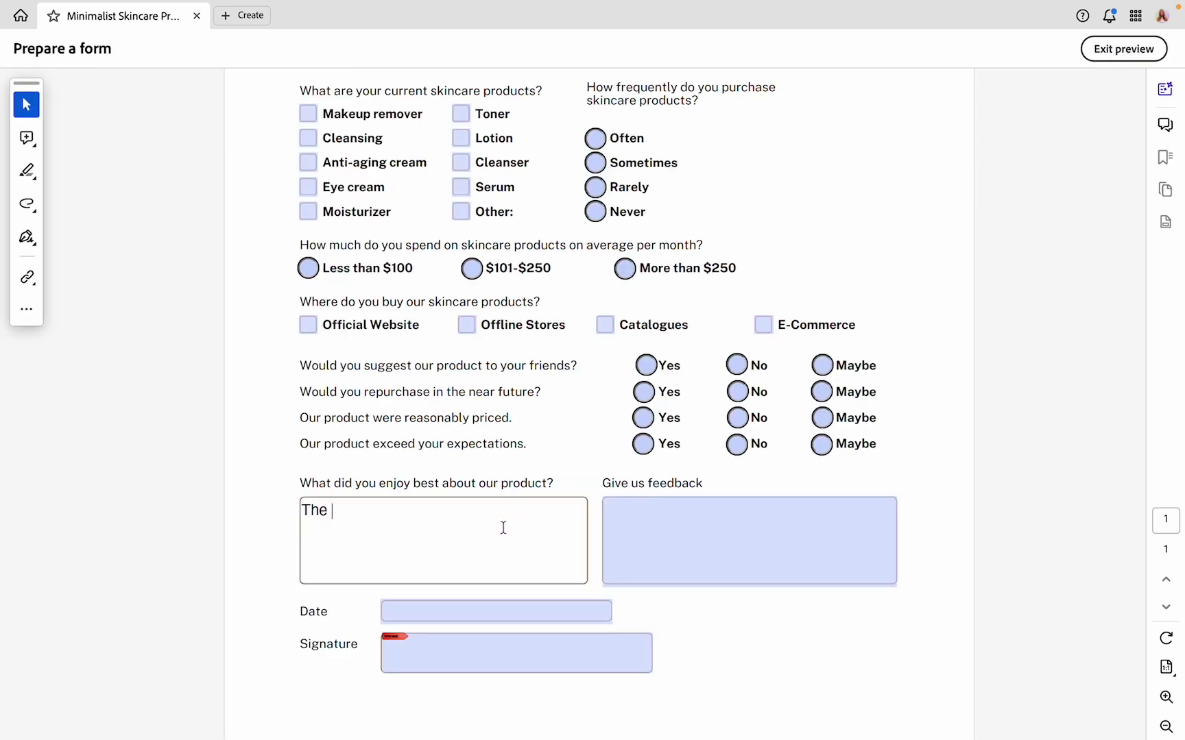
{"action": "type", "text": "quick brown fox"}
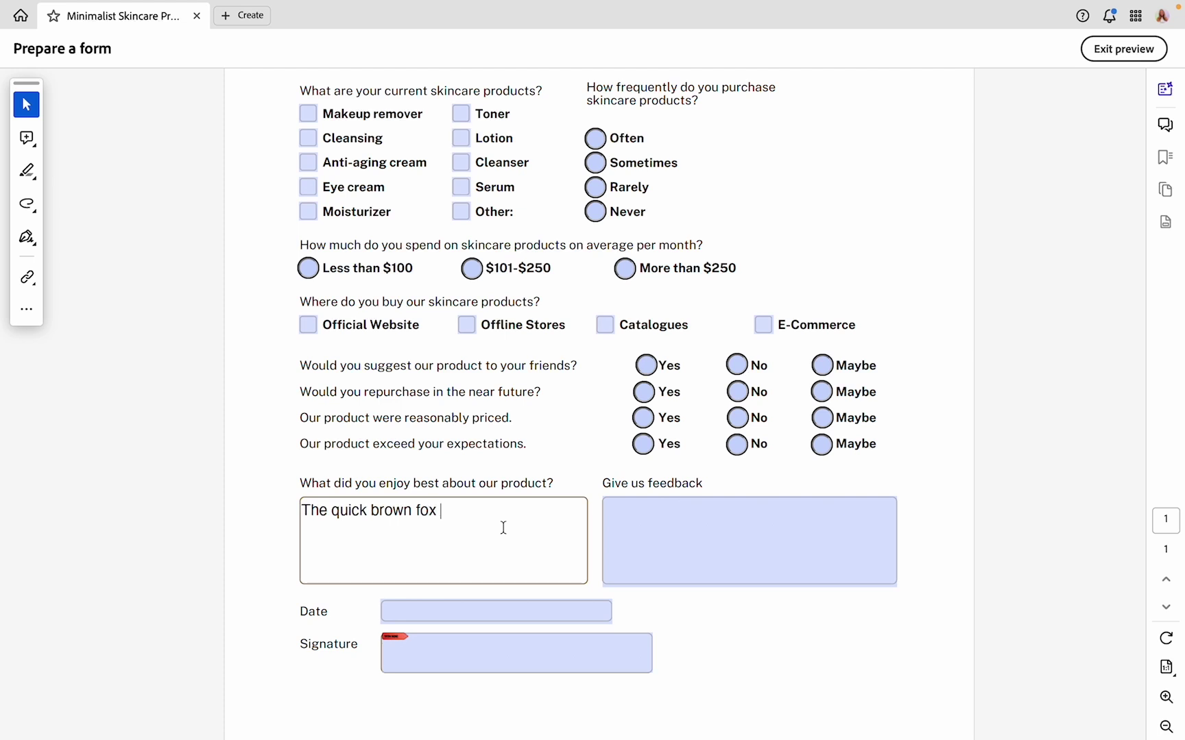
{"action": "type", "text": " jumped over the lazy dog."}
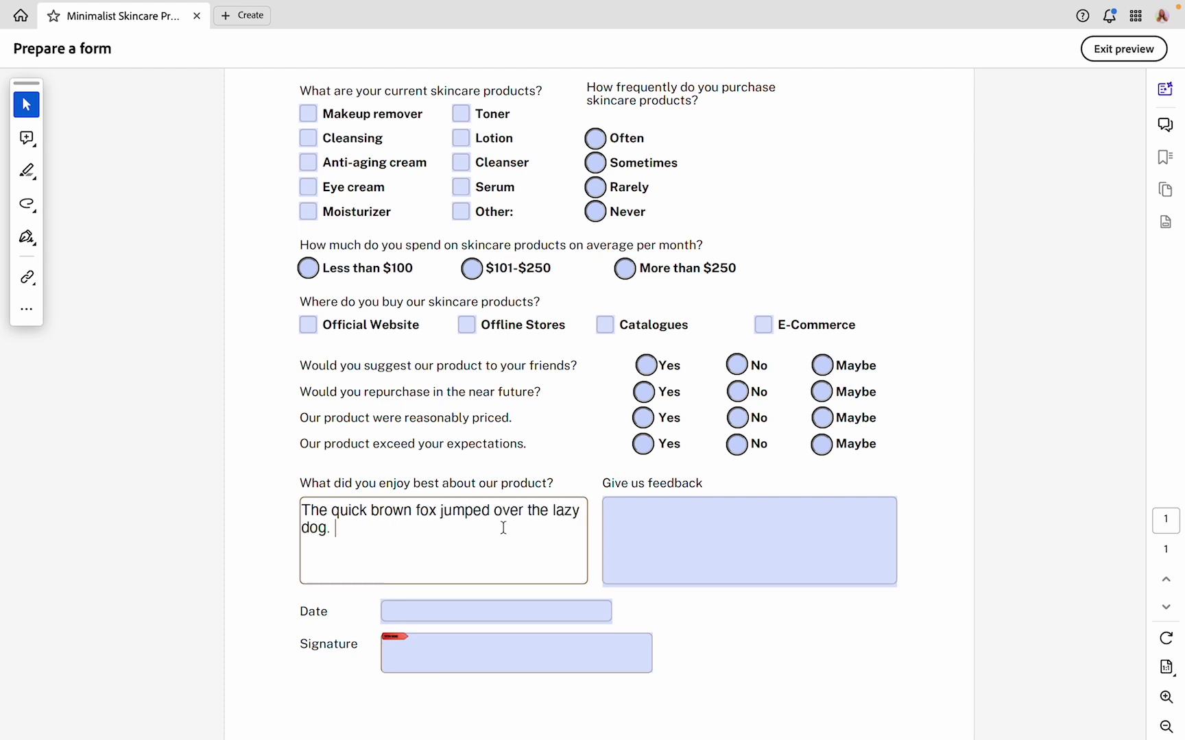
{"action": "key", "text": "ctrl+a"}
{"action": "key", "text": "ctrl+c"}
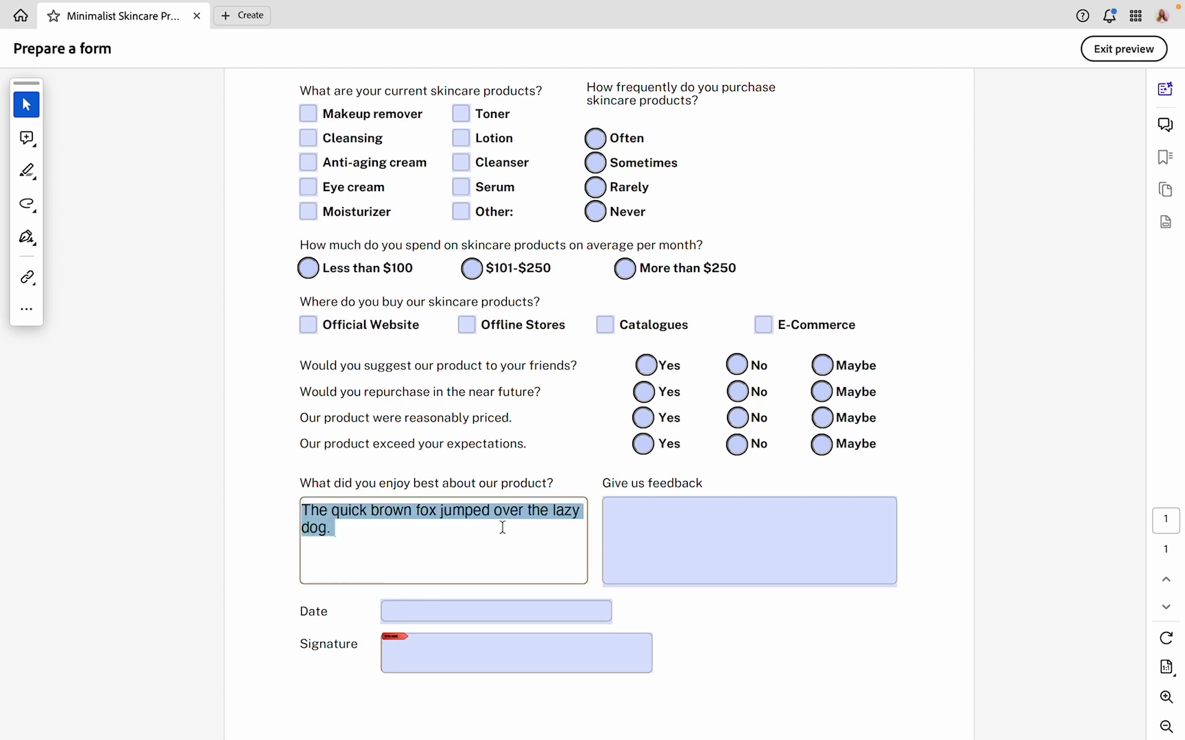
{"action": "left_click", "coordinate": [413, 532]}
{"action": "key", "text": "ctrl+v"}
{"action": "key", "text": "ctrl+v"}
{"action": "key", "text": "ctrl+v"}
{"action": "key", "text": "ctrl+v"}
{"action": "key", "text": "ctrl+v"}
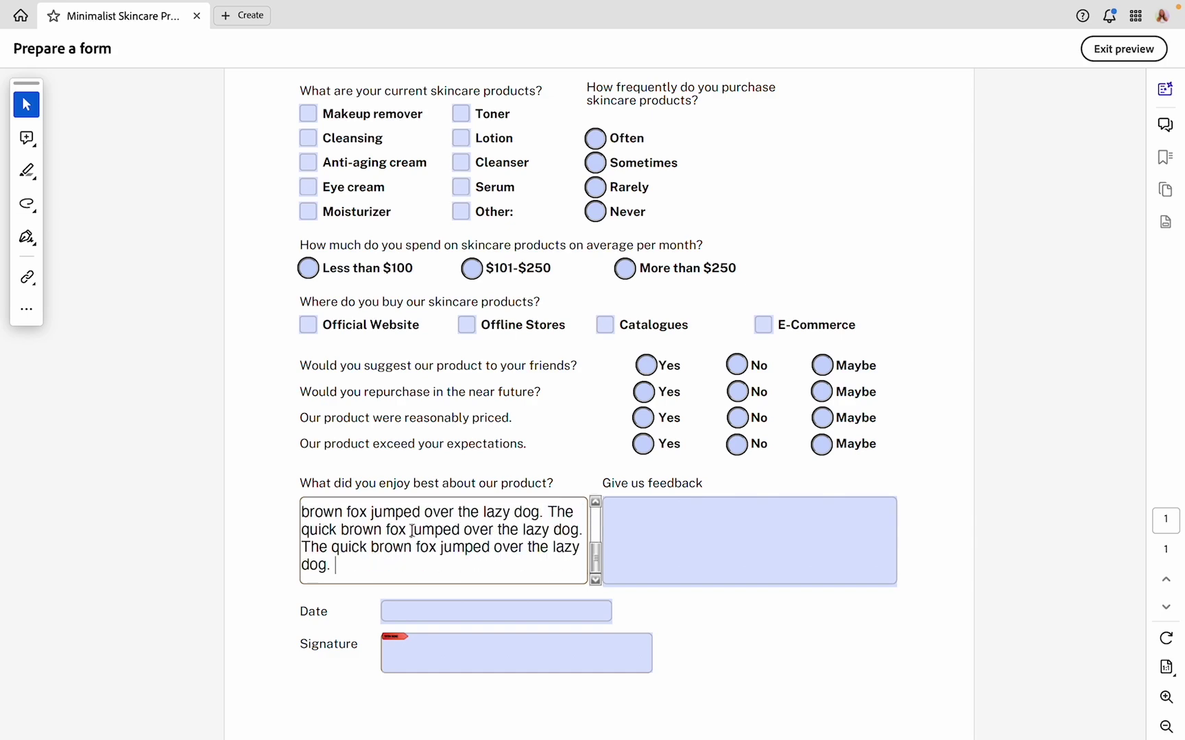
{"action": "key", "text": "ctrl+v"}
{"action": "scroll", "coordinate": [664, 512], "scroll_direction": "up", "scroll_amount": 5}
{"action": "scroll", "coordinate": [665, 512], "scroll_direction": "down", "scroll_amount": 5}
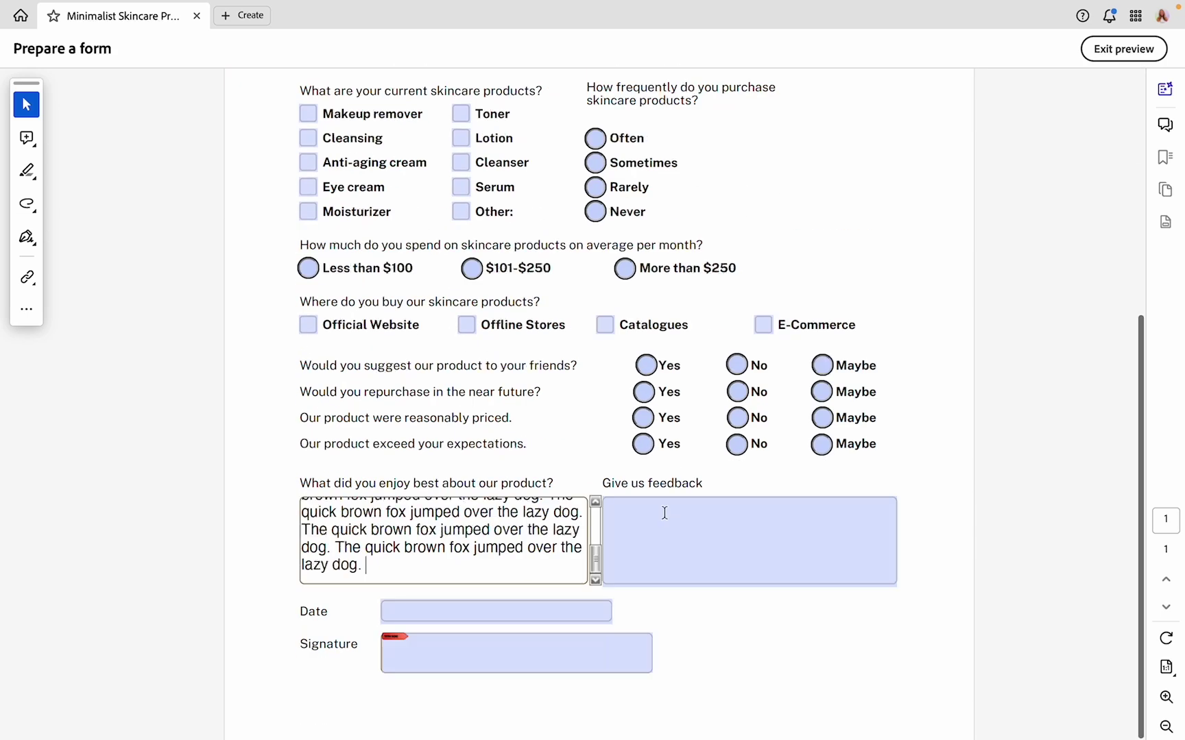
{"action": "left_click_drag", "start_coordinate": [598, 538], "coordinate": [590, 564]}
{"action": "left_click", "coordinate": [675, 550]}
{"action": "key", "text": "ctrl+v"}
{"action": "key", "text": "ctrl+v"}
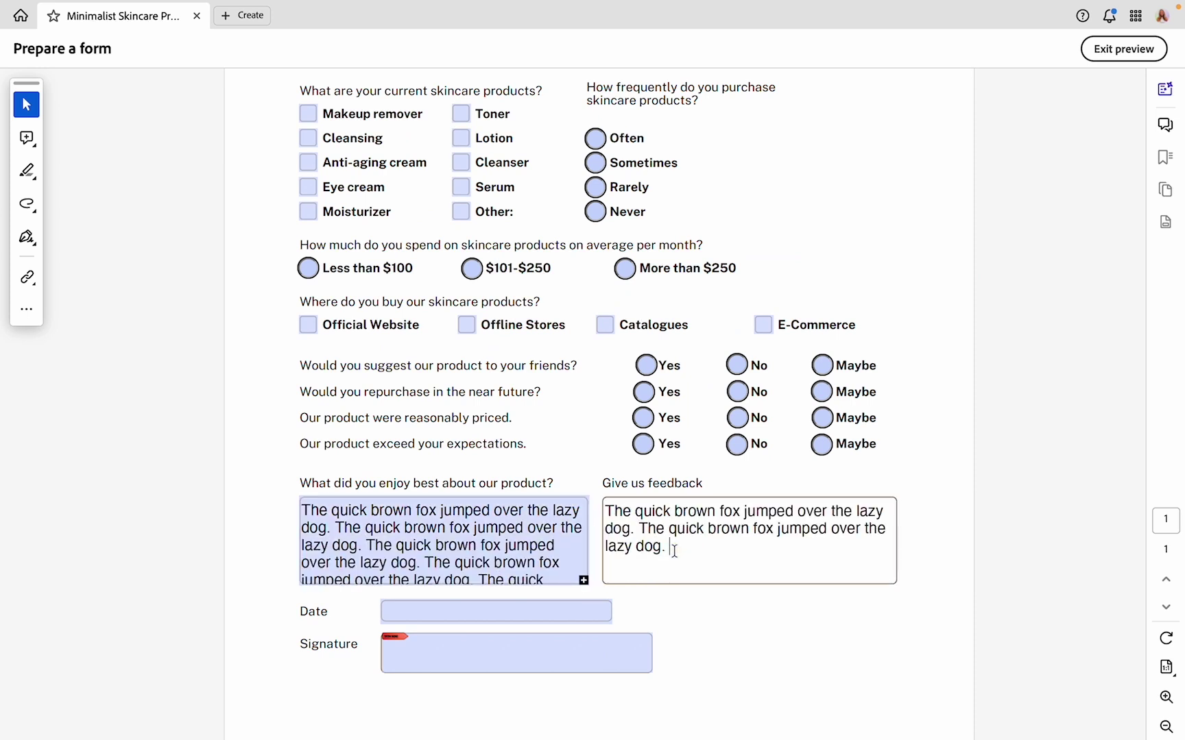
{"action": "key", "text": "ctrl+v"}
{"action": "key", "text": "ctrl+v"}
{"action": "mouse_move", "coordinate": [902, 547]}
{"action": "left_mouse_down"}
{"action": "mouse_move", "coordinate": [903, 528]}
{"action": "mouse_move", "coordinate": [901, 553]}
{"action": "left_mouse_up"}
{"action": "left_click", "coordinate": [965, 503]}
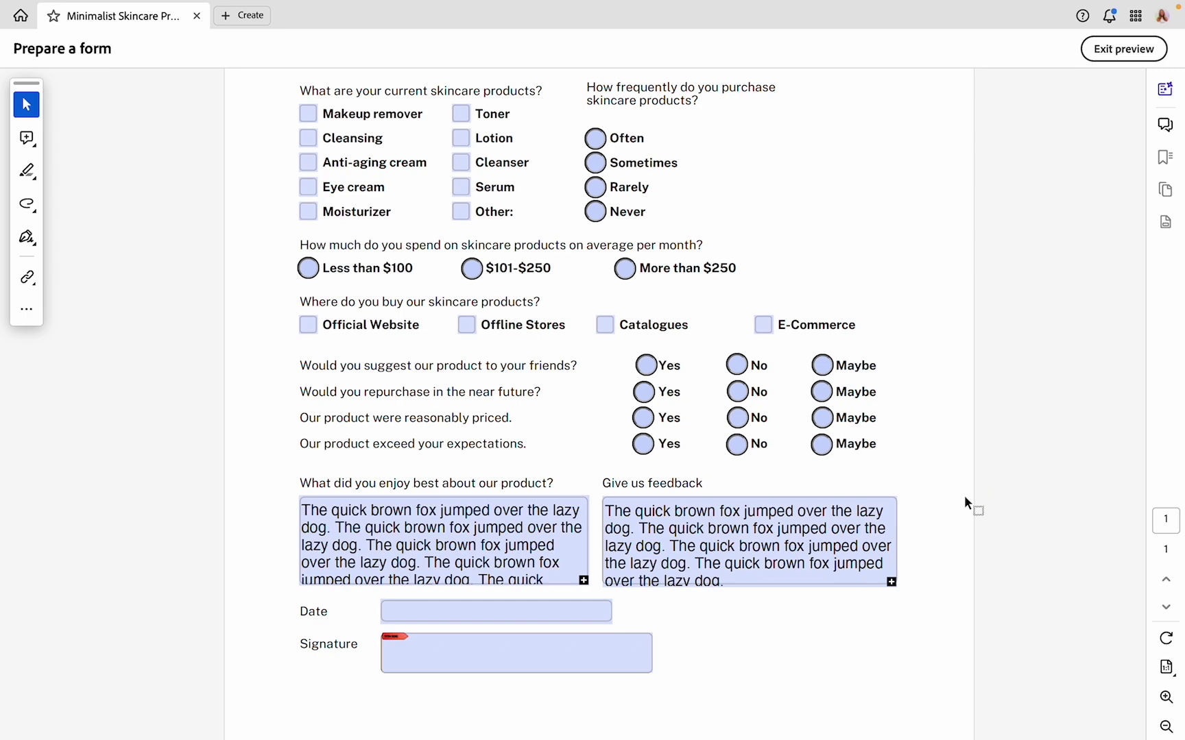
{"action": "left_click", "coordinate": [618, 526]}
{"action": "key", "text": "ctrl+a"}
{"action": "key", "text": "BackSpace"}
{"action": "left_click", "coordinate": [478, 543]}
{"action": "key", "text": "ctrl+a"}
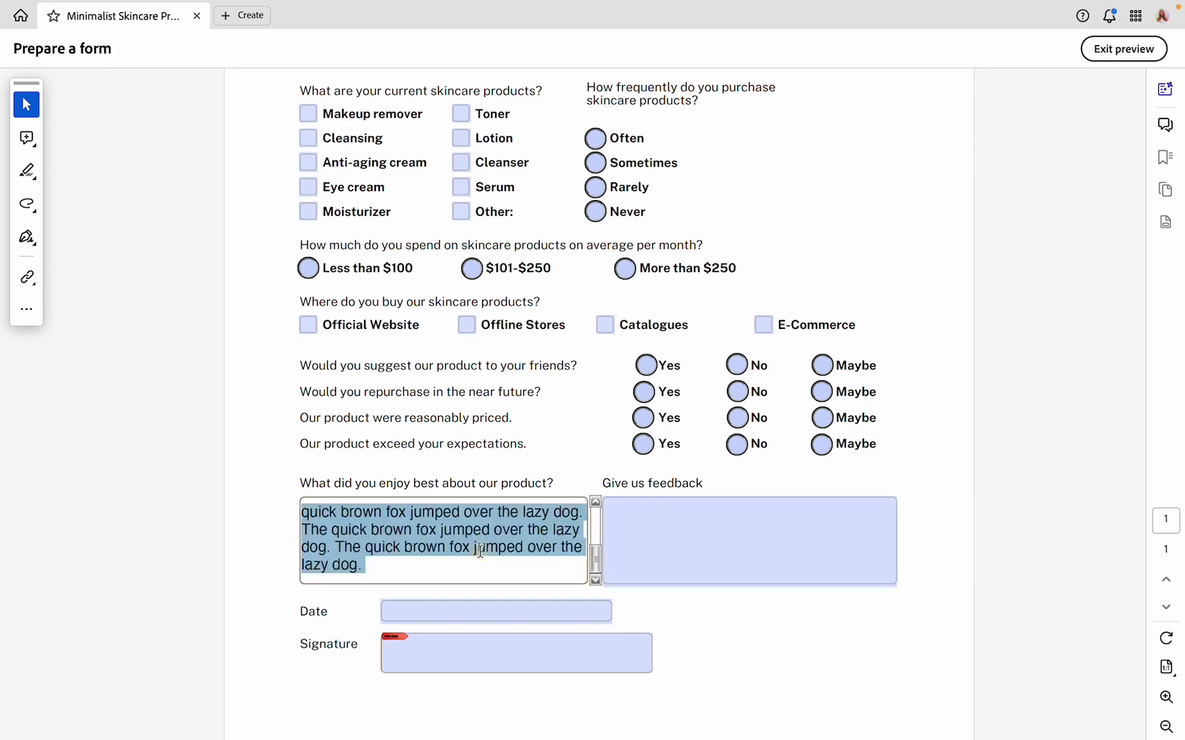
{"action": "key", "text": "BackSpace"}
{"action": "key", "text": "Escape"}
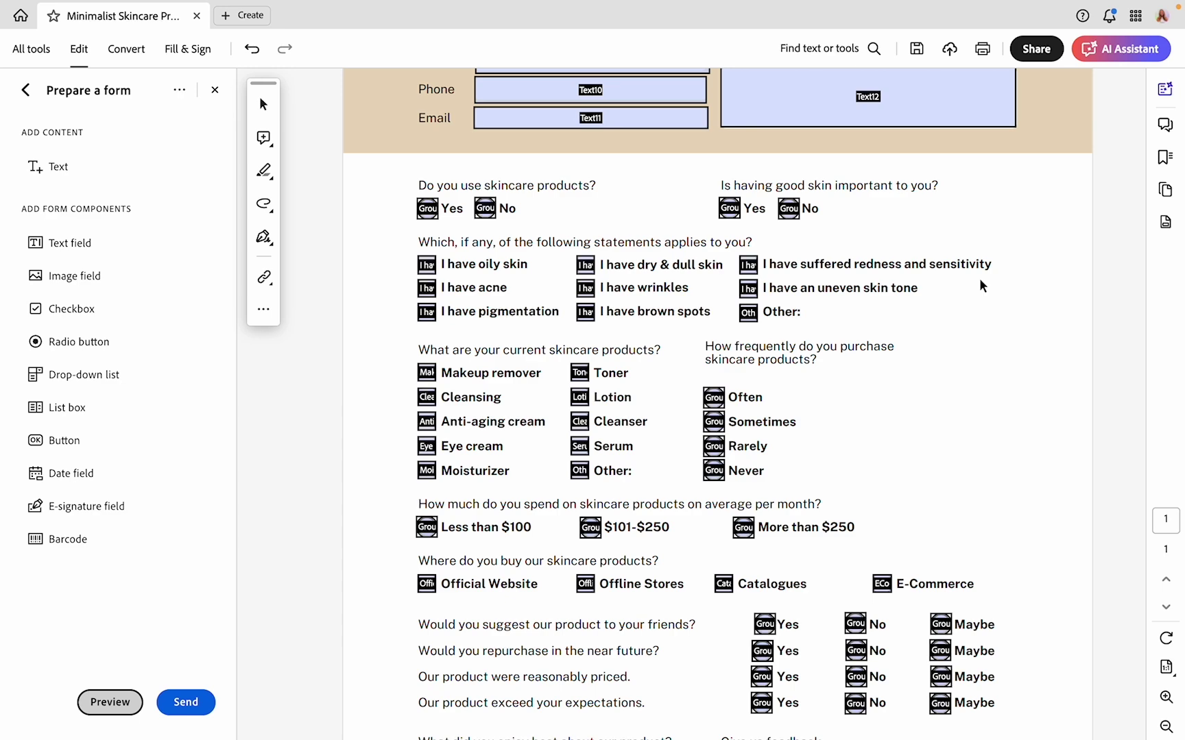
{"action": "scroll", "coordinate": [979, 286], "scroll_direction": "up", "scroll_amount": 3}
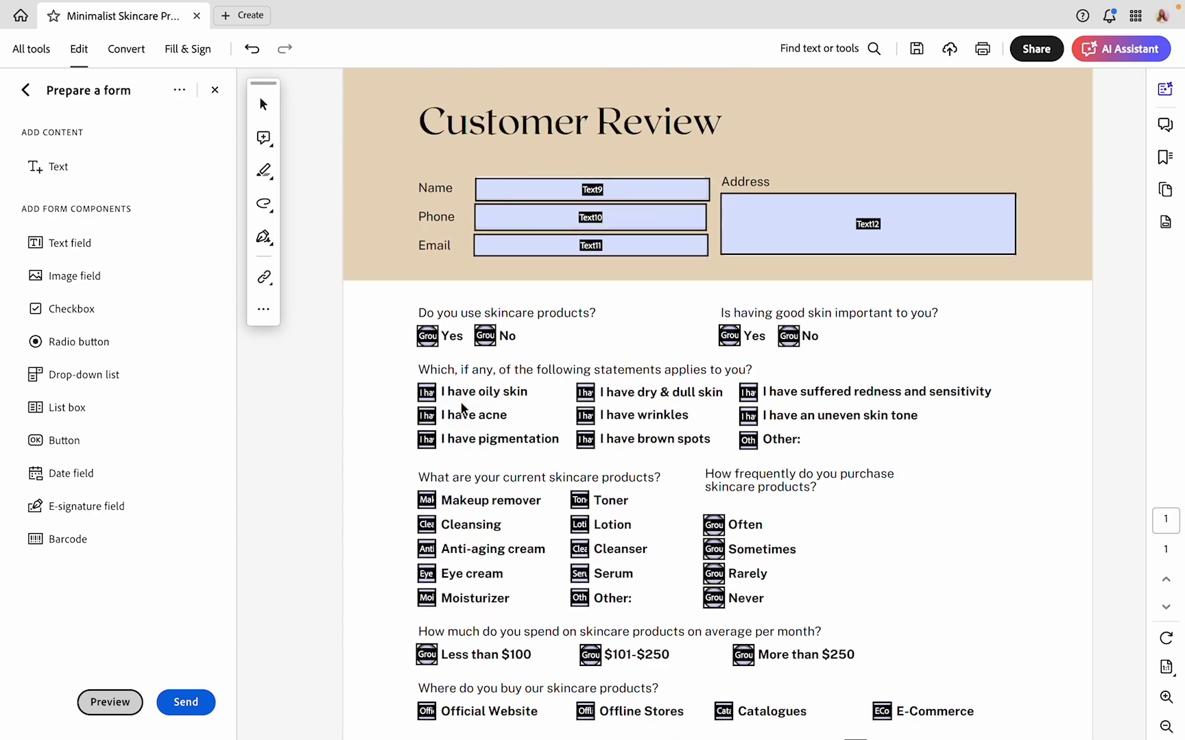
{"action": "left_click", "coordinate": [426, 439]}
{"action": "left_click", "coordinate": [427, 393]}
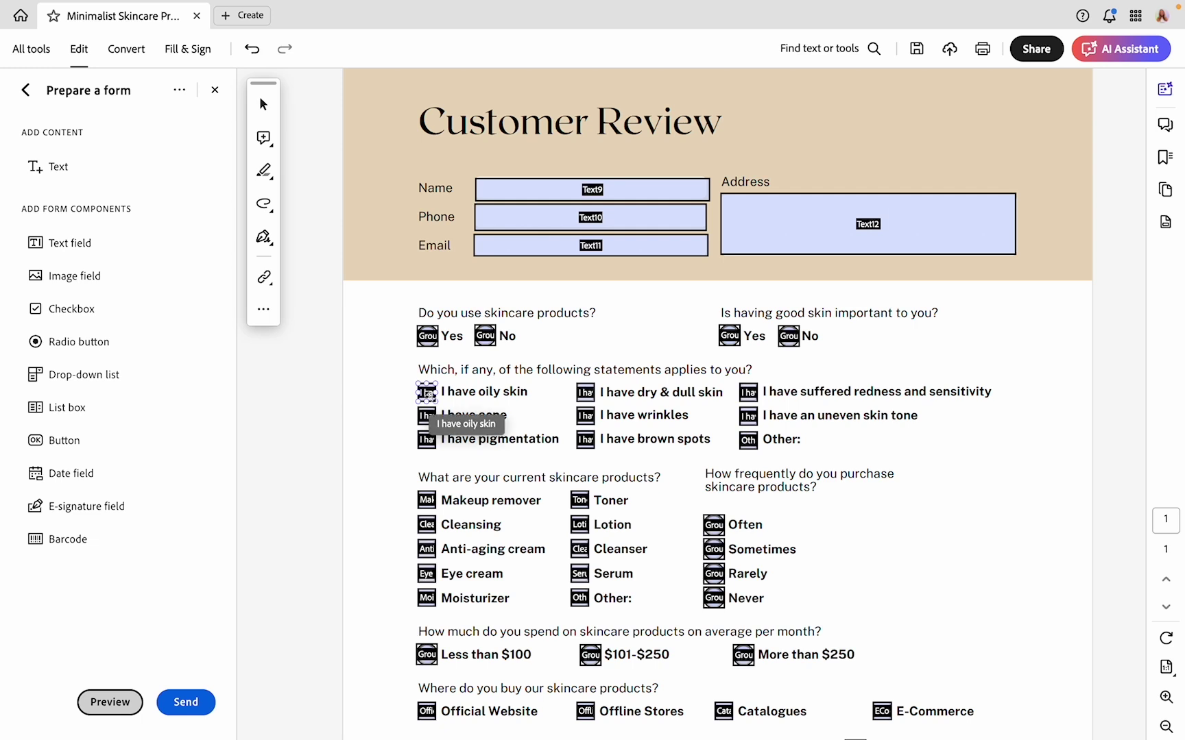
{"action": "left_click", "coordinate": [104, 701]}
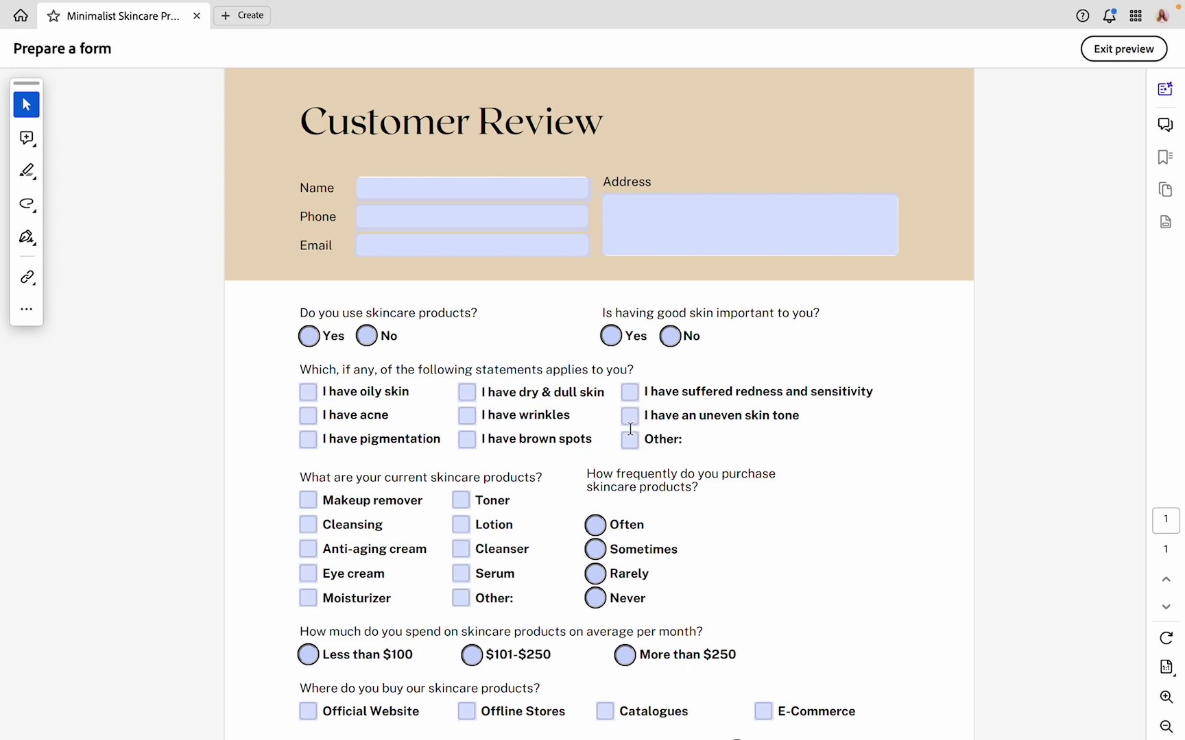
{"action": "left_click", "coordinate": [309, 393]}
{"action": "left_click", "coordinate": [308, 416]}
{"action": "left_click", "coordinate": [308, 439]}
{"action": "left_click", "coordinate": [309, 442]}
{"action": "left_click", "coordinate": [308, 417]}
{"action": "left_click", "coordinate": [309, 393]}
{"action": "left_click", "coordinate": [1124, 49]}
Set the I have oily skin checkbox to the Check style.
{"action": "left_click", "coordinate": [426, 393]}
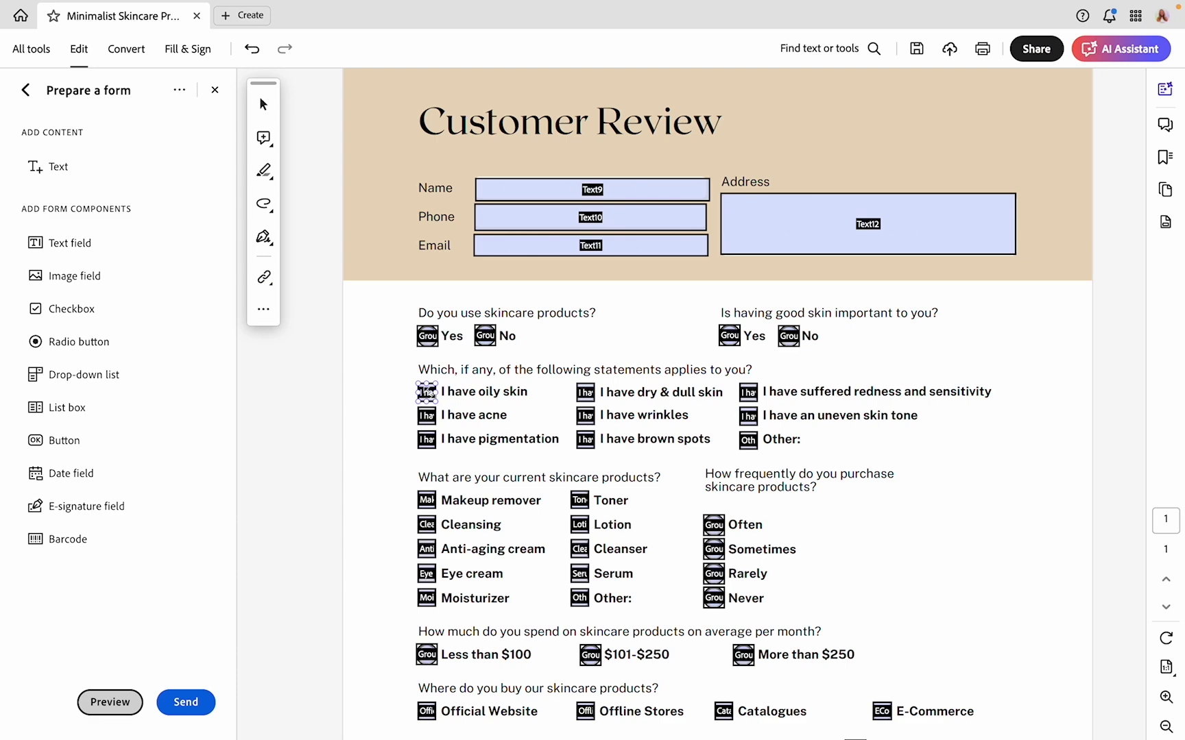
{"action": "right_click", "coordinate": [428, 391]}
{"action": "left_click", "coordinate": [475, 383]}
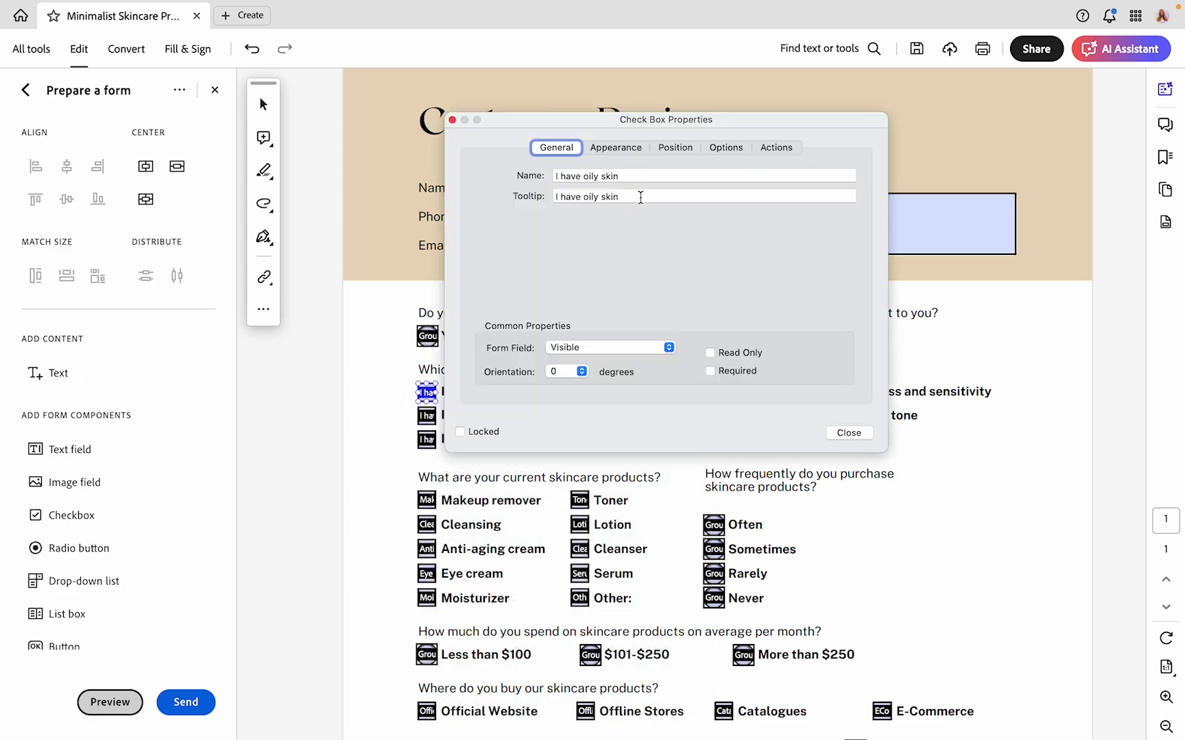
{"action": "left_click", "coordinate": [727, 149]}
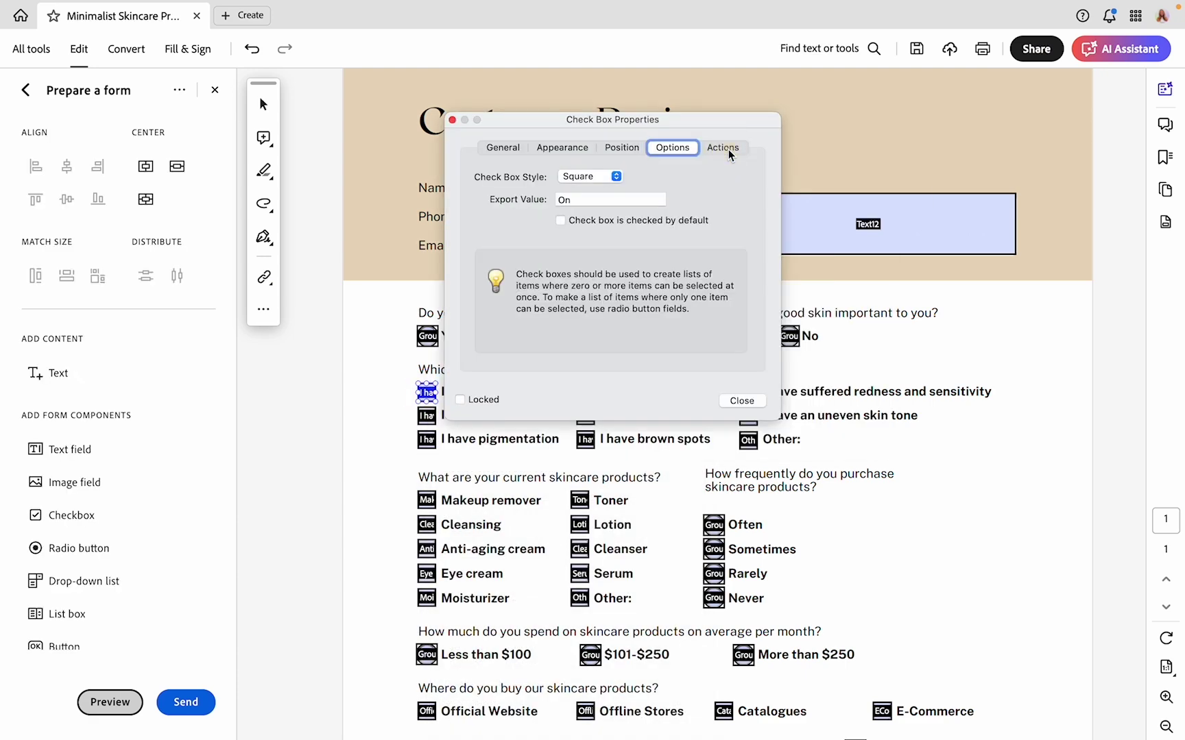
{"action": "left_click", "coordinate": [597, 181]}
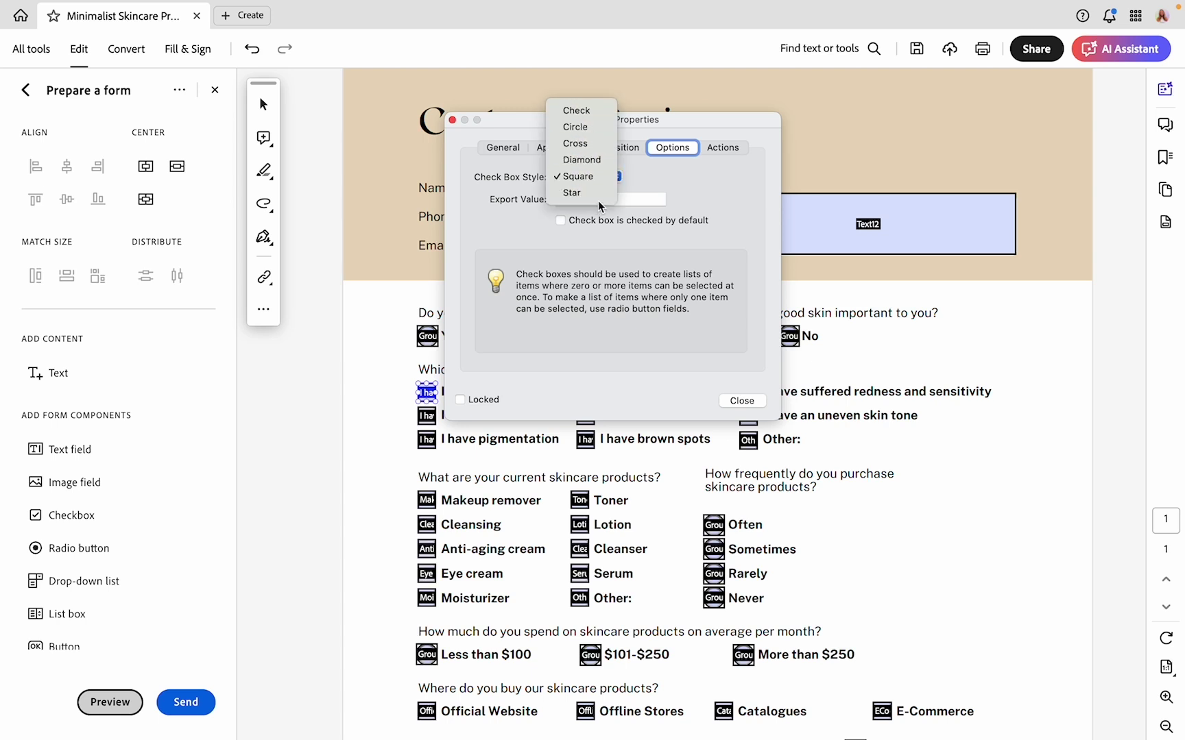
{"action": "left_click", "coordinate": [580, 110]}
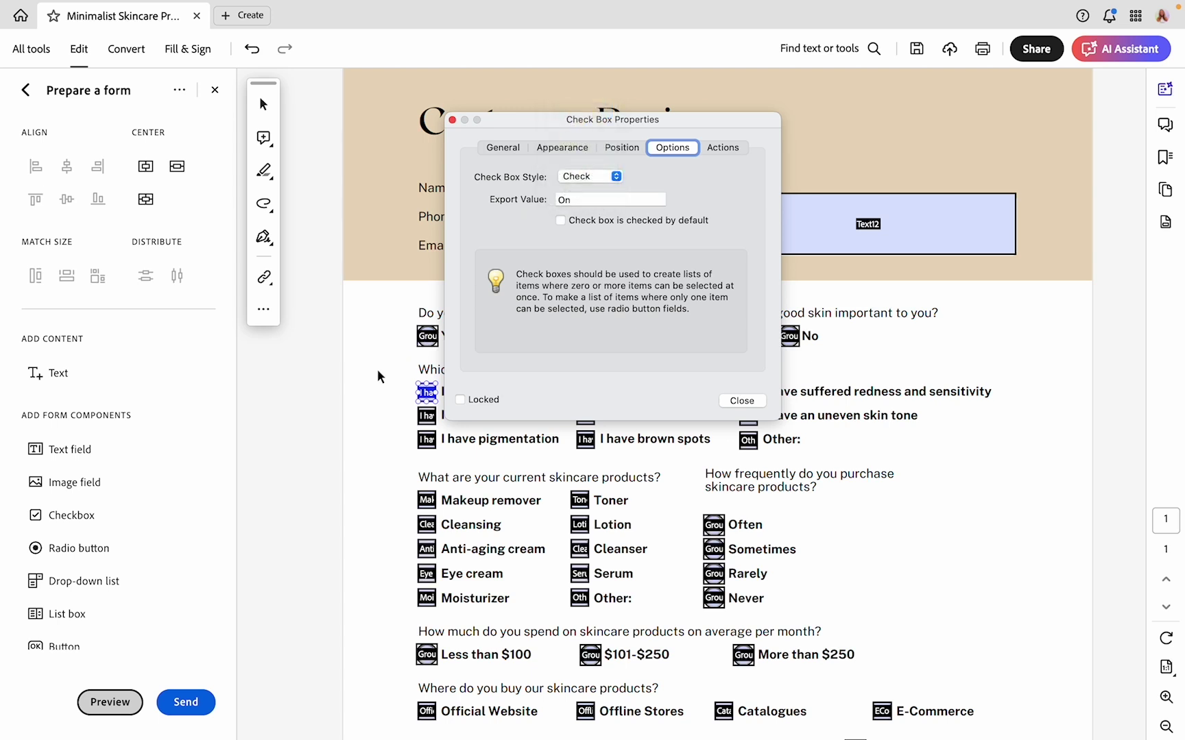
Give I have acne a Circle mark and I have pigmentation a Cross mark.
{"action": "left_click", "coordinate": [427, 416]}
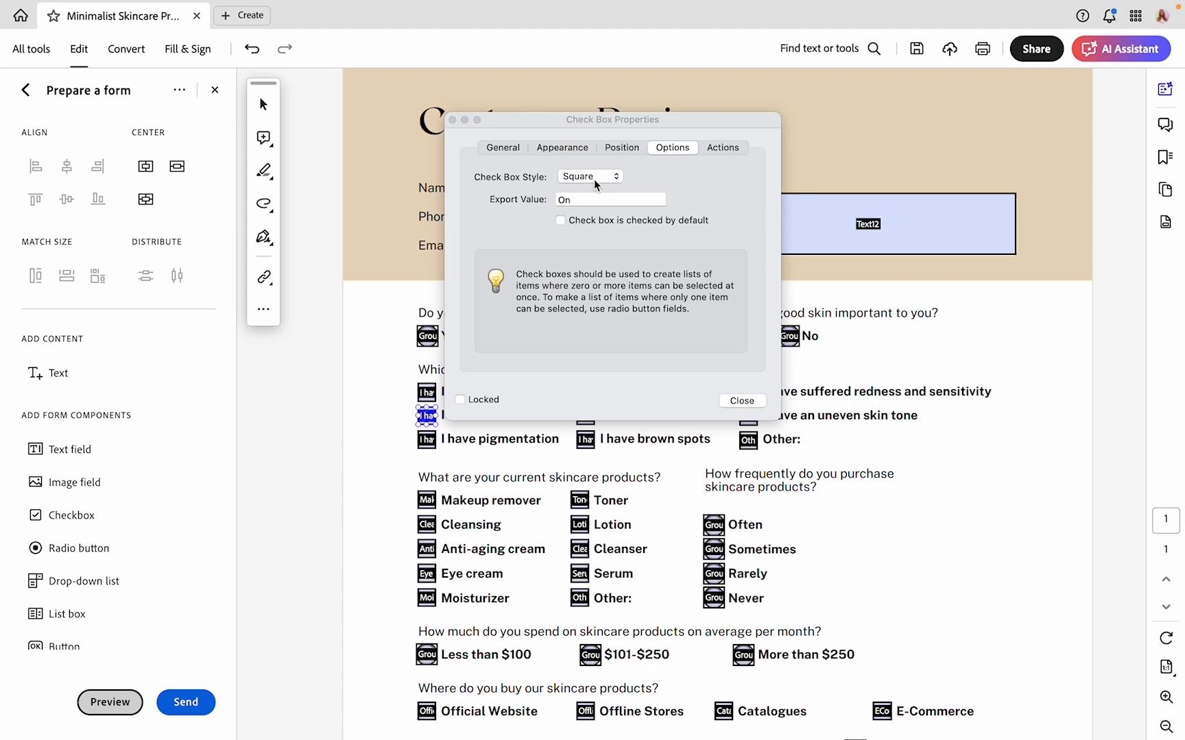
{"action": "left_click", "coordinate": [593, 179]}
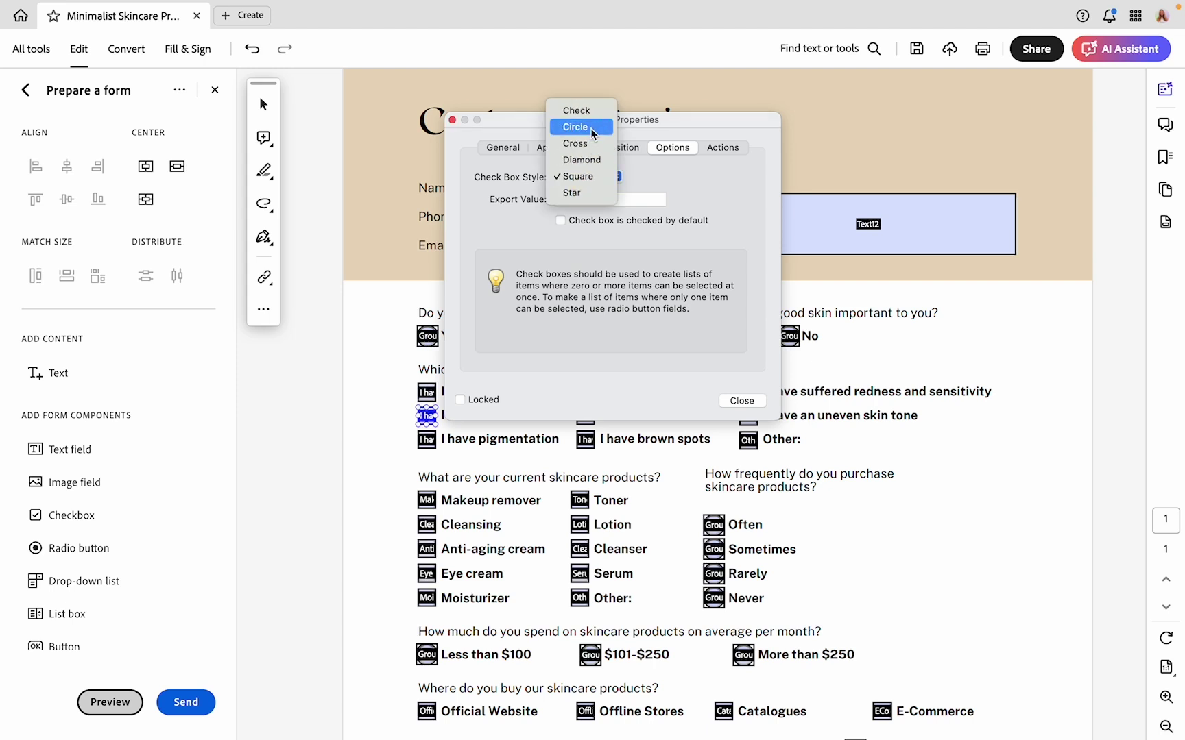
{"action": "left_click", "coordinate": [593, 128]}
{"action": "left_click", "coordinate": [426, 440]}
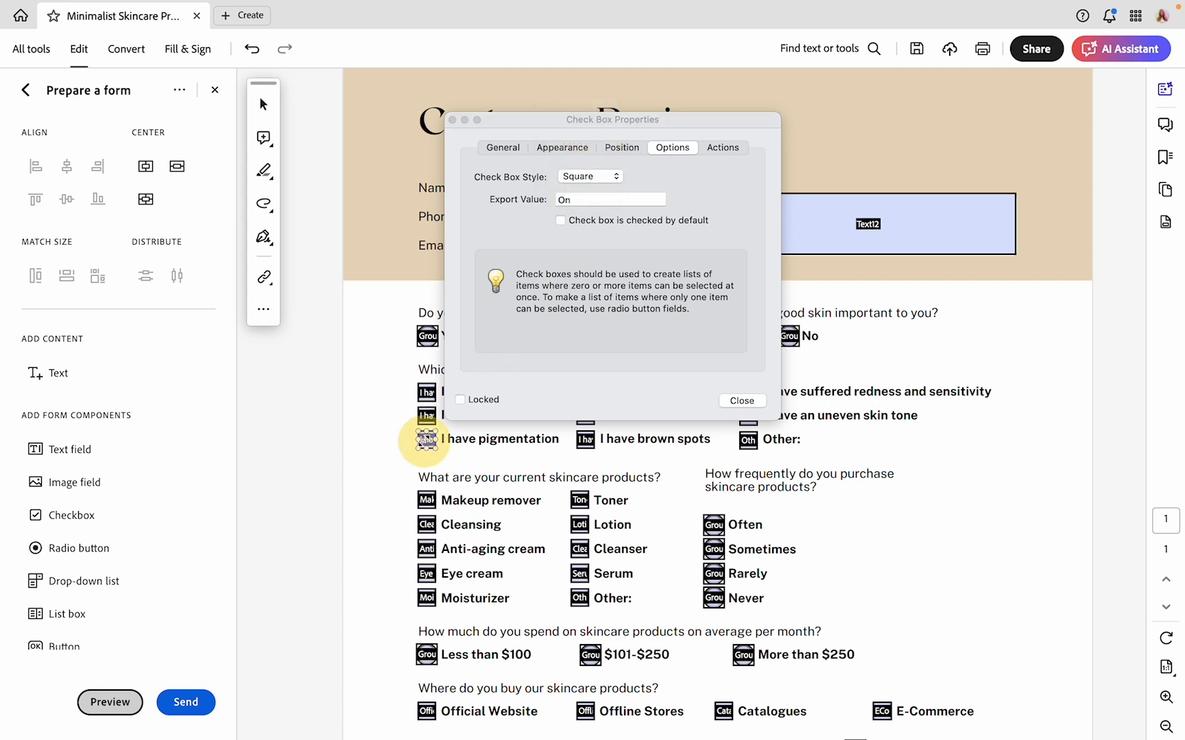
{"action": "left_click", "coordinate": [591, 176]}
{"action": "left_click", "coordinate": [581, 145]}
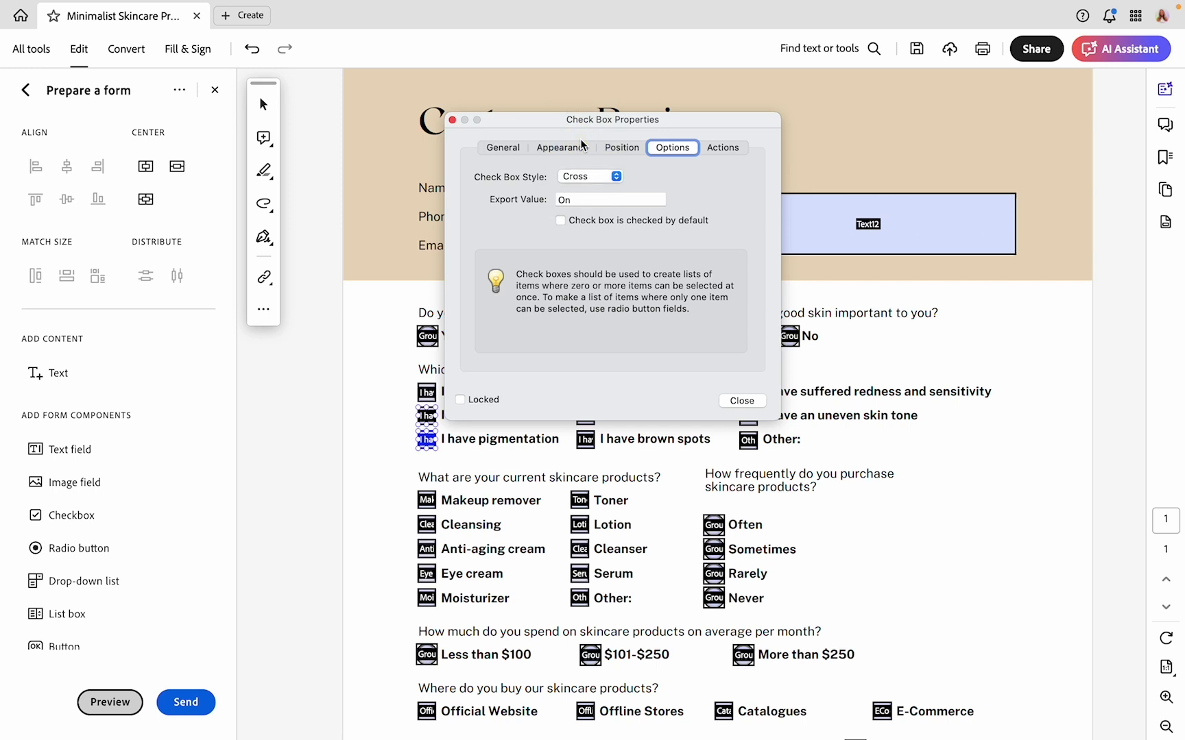
Give I have dry & dull skin a Diamond and I have brown spots a Star.
{"action": "left_click", "coordinate": [585, 391]}
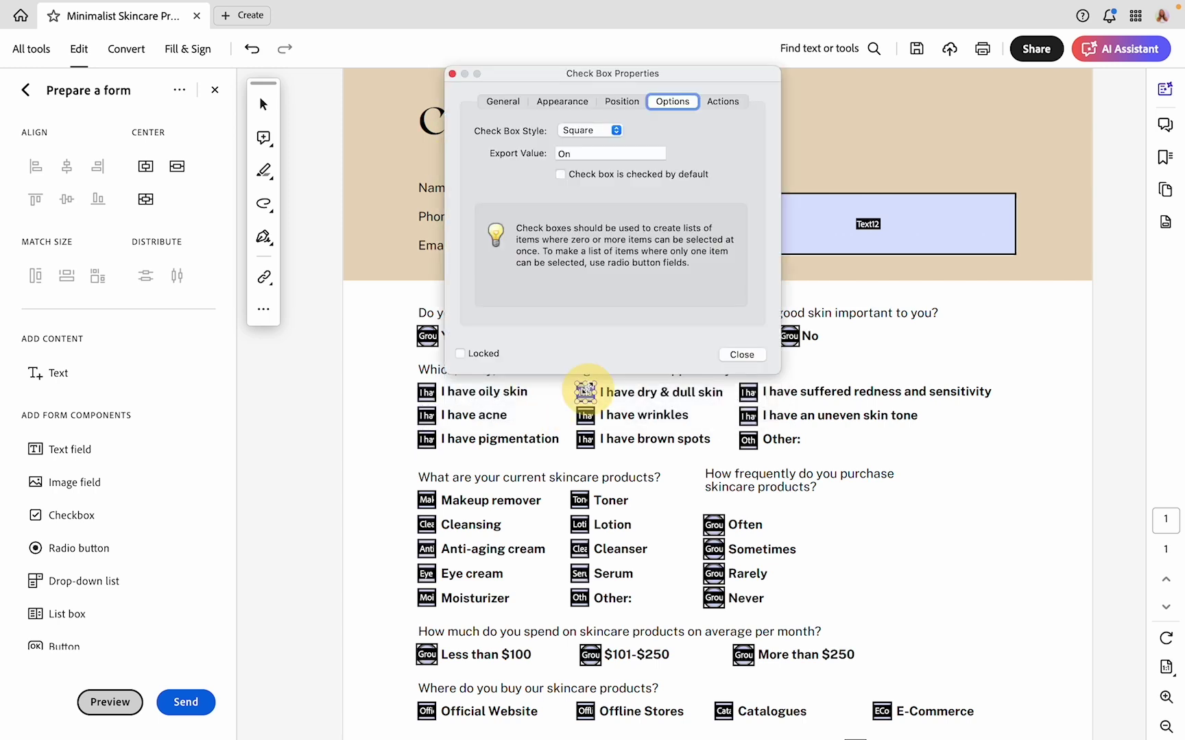
{"action": "left_click", "coordinate": [590, 131]}
{"action": "left_click", "coordinate": [579, 112]}
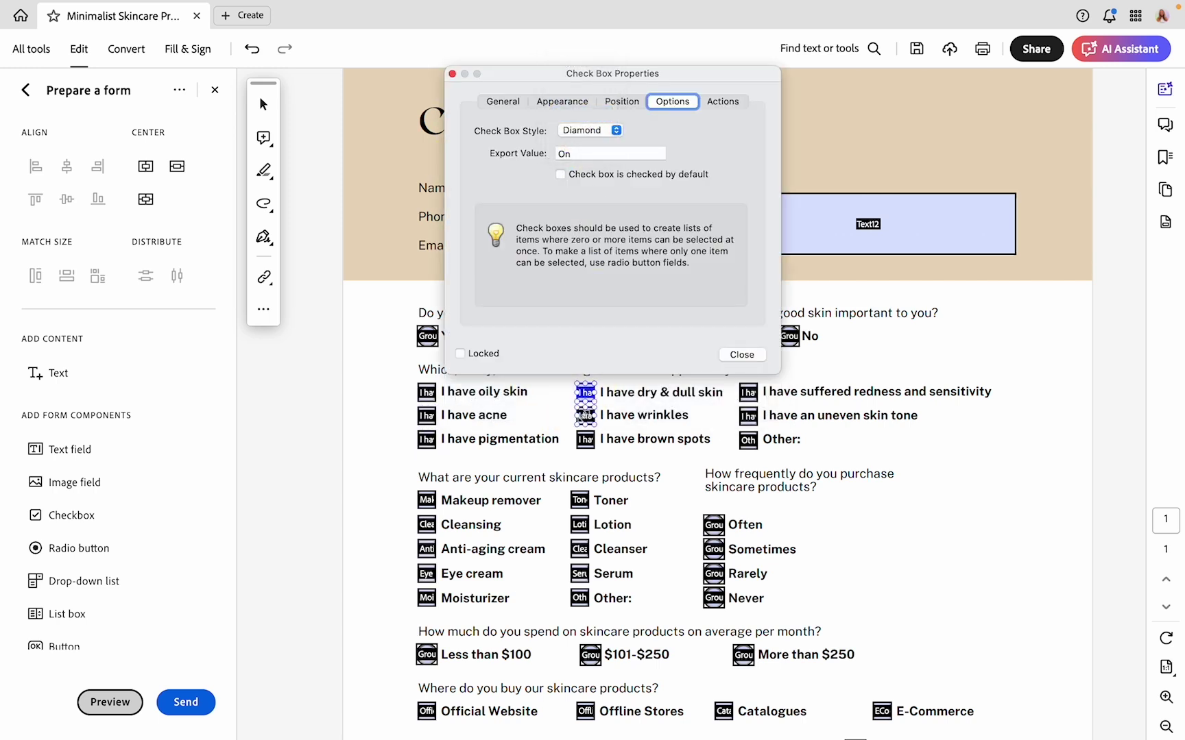
{"action": "left_click", "coordinate": [586, 439]}
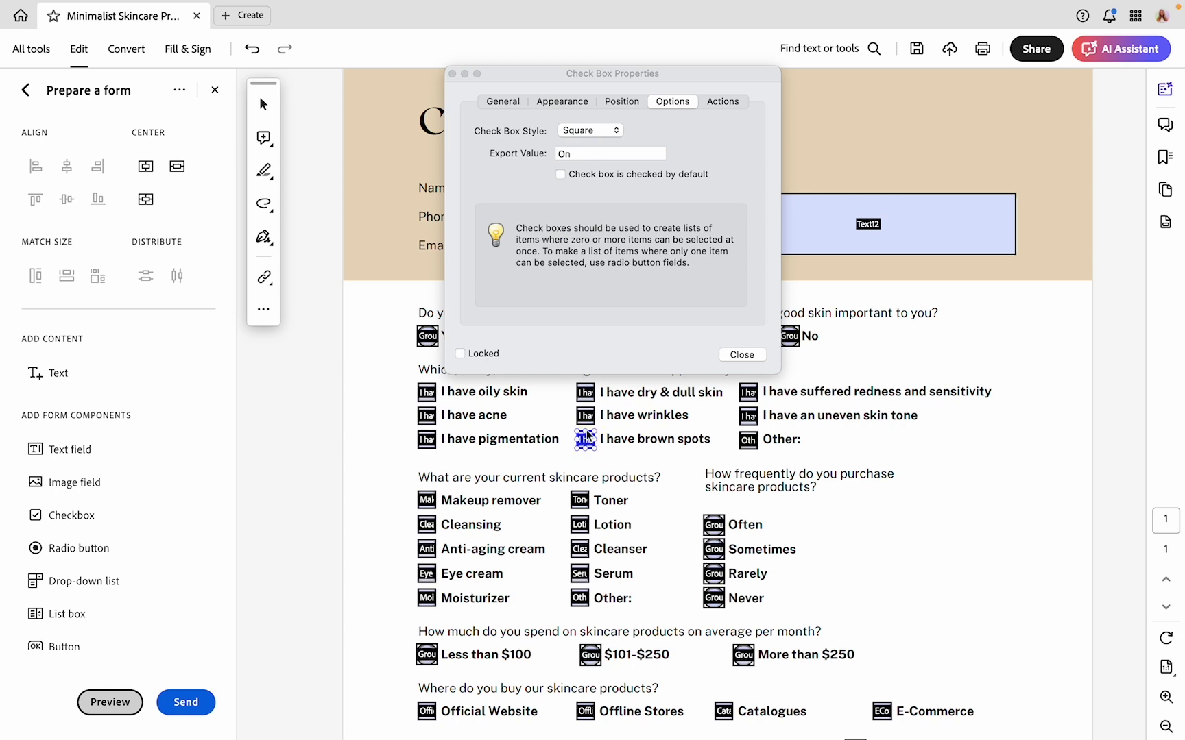
{"action": "left_click", "coordinate": [576, 135]}
{"action": "left_click", "coordinate": [579, 144]}
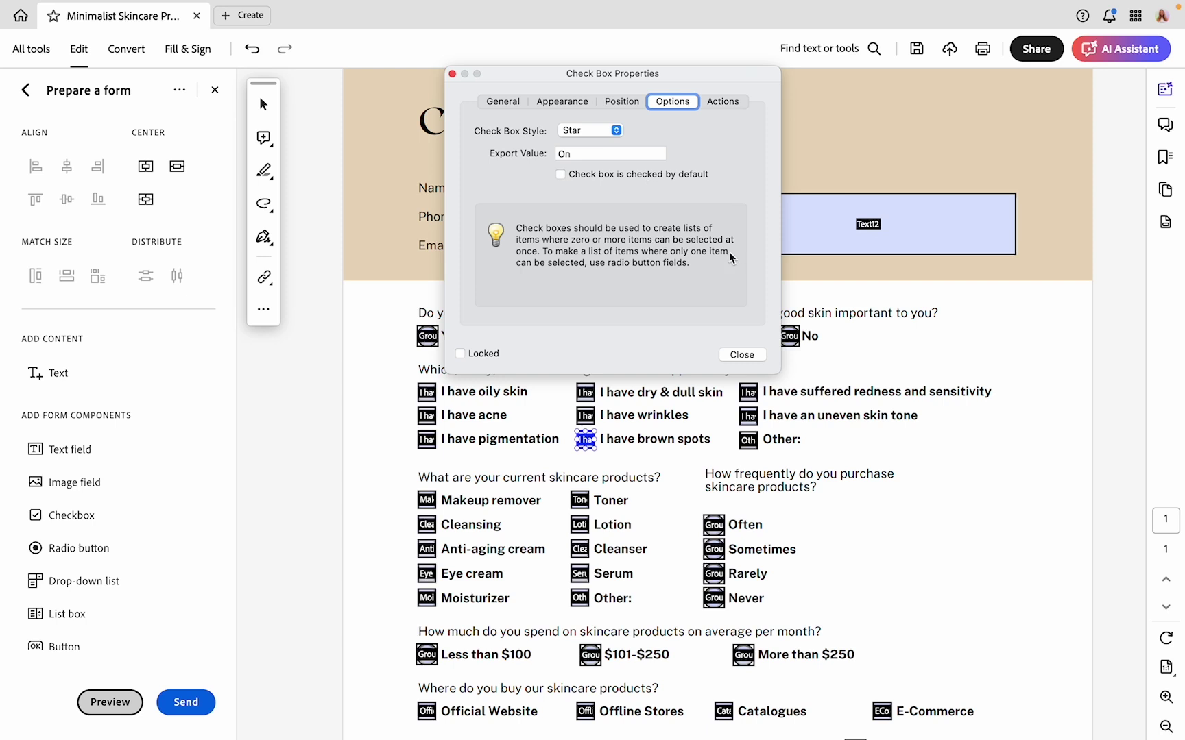
{"action": "left_click", "coordinate": [744, 355]}
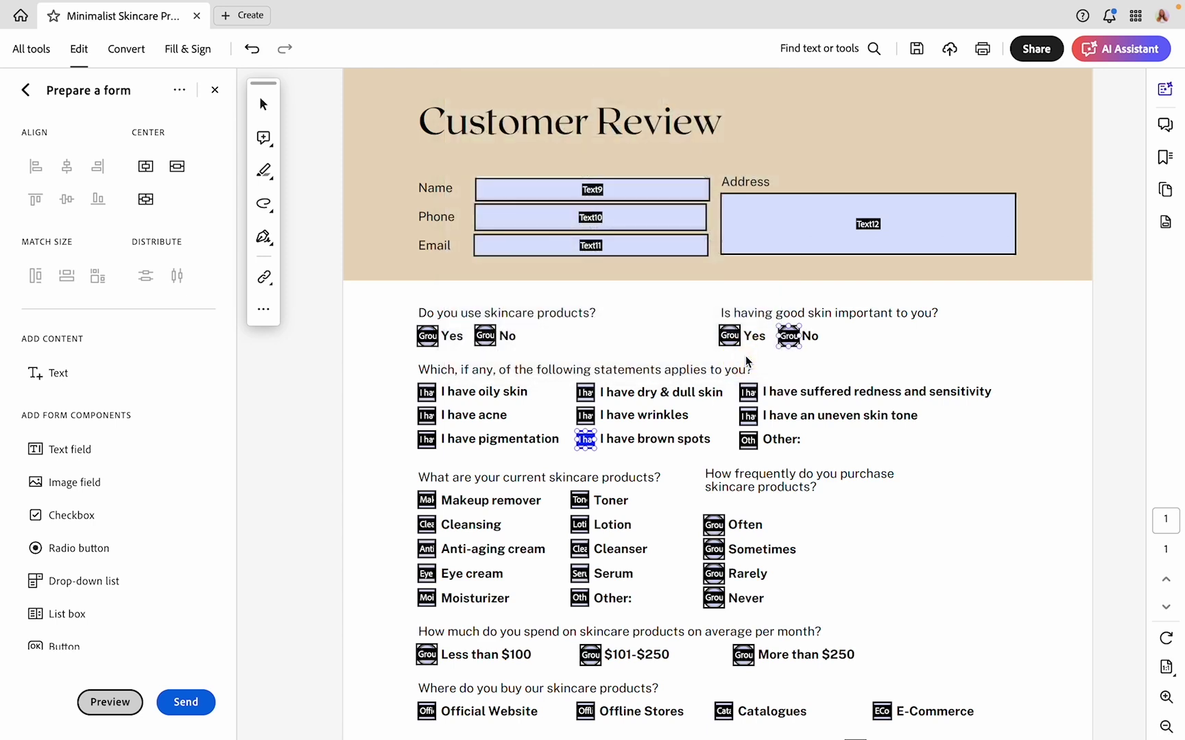
Preview the form, tick all six skin-statement boxes to check their marks, then exit preview.
{"action": "left_click", "coordinate": [99, 704]}
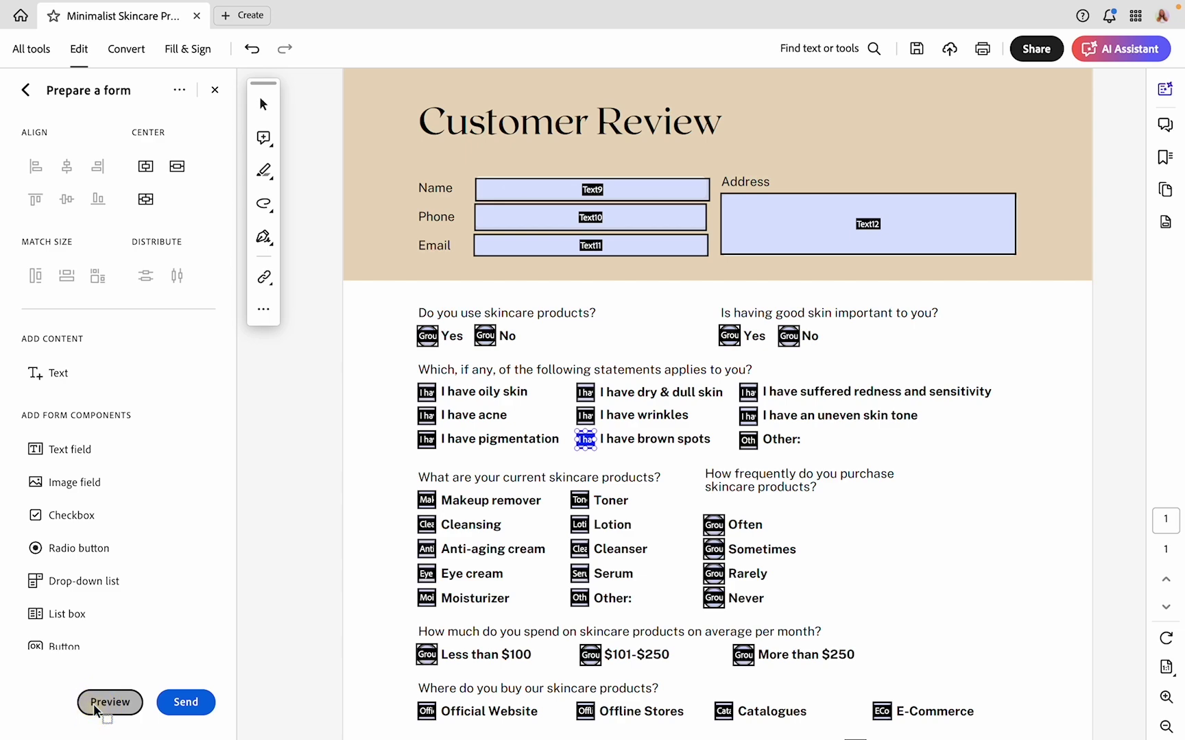
{"action": "left_click", "coordinate": [307, 391]}
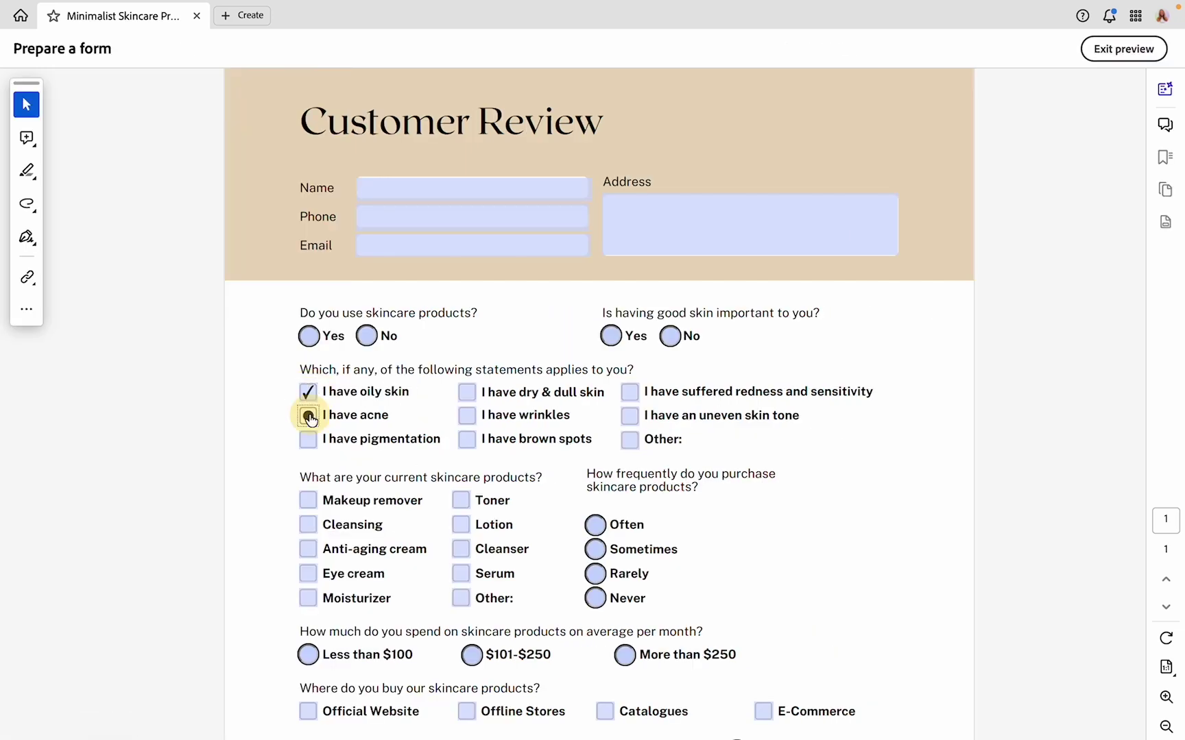
{"action": "left_click", "coordinate": [308, 415]}
{"action": "left_click", "coordinate": [309, 440]}
{"action": "left_click", "coordinate": [468, 392]}
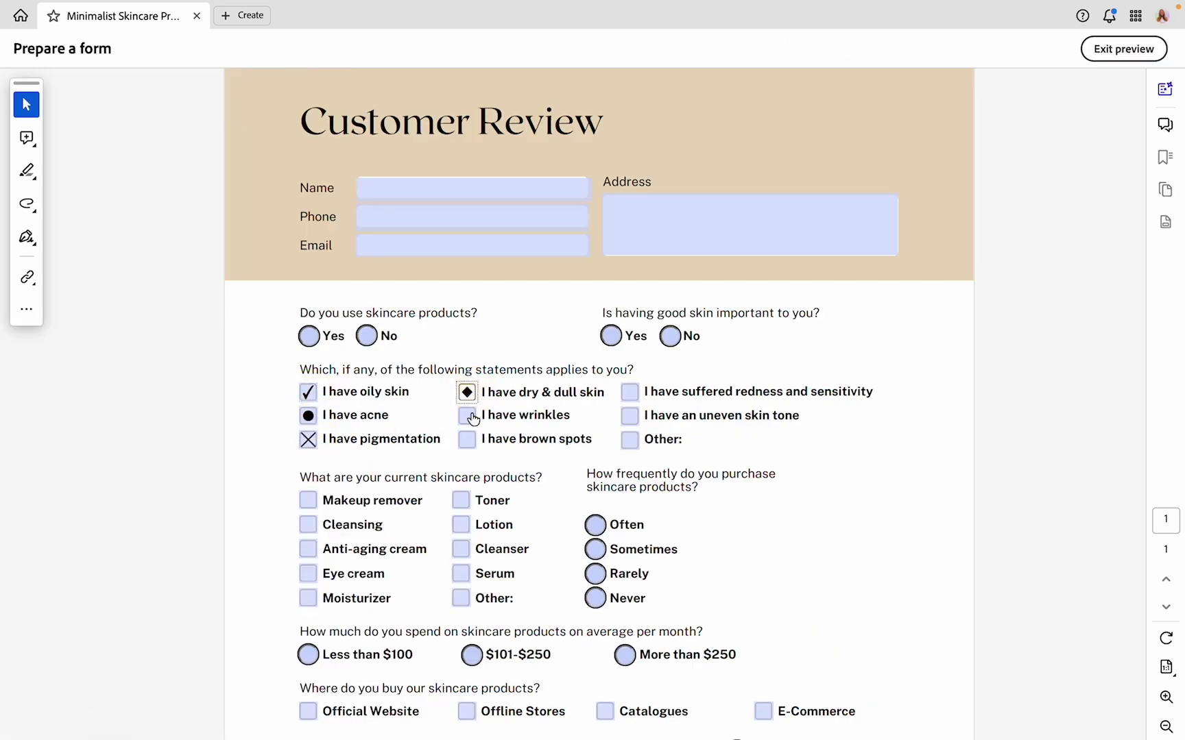
{"action": "left_click", "coordinate": [470, 417]}
{"action": "left_click", "coordinate": [468, 440]}
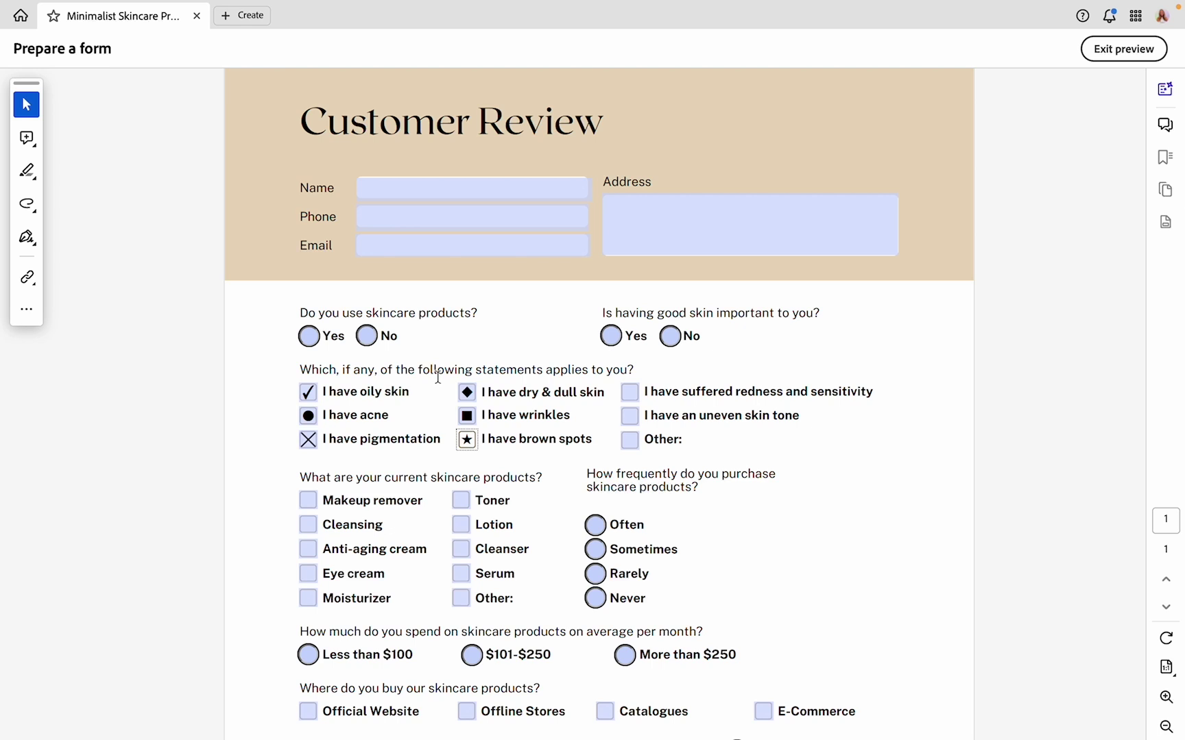
{"action": "key", "text": "Escape"}
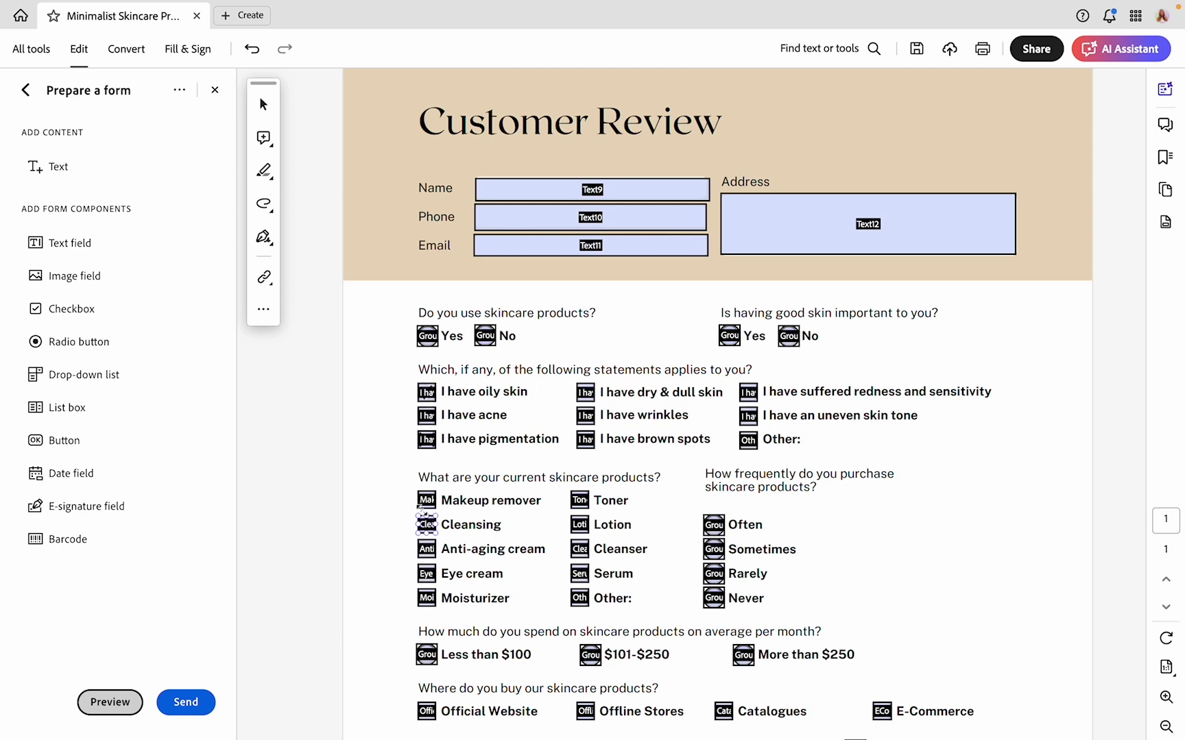
Show the Fields list for Page 1 beside the survey.
{"action": "left_click", "coordinate": [427, 392]}
{"action": "left_click", "coordinate": [1165, 223]}
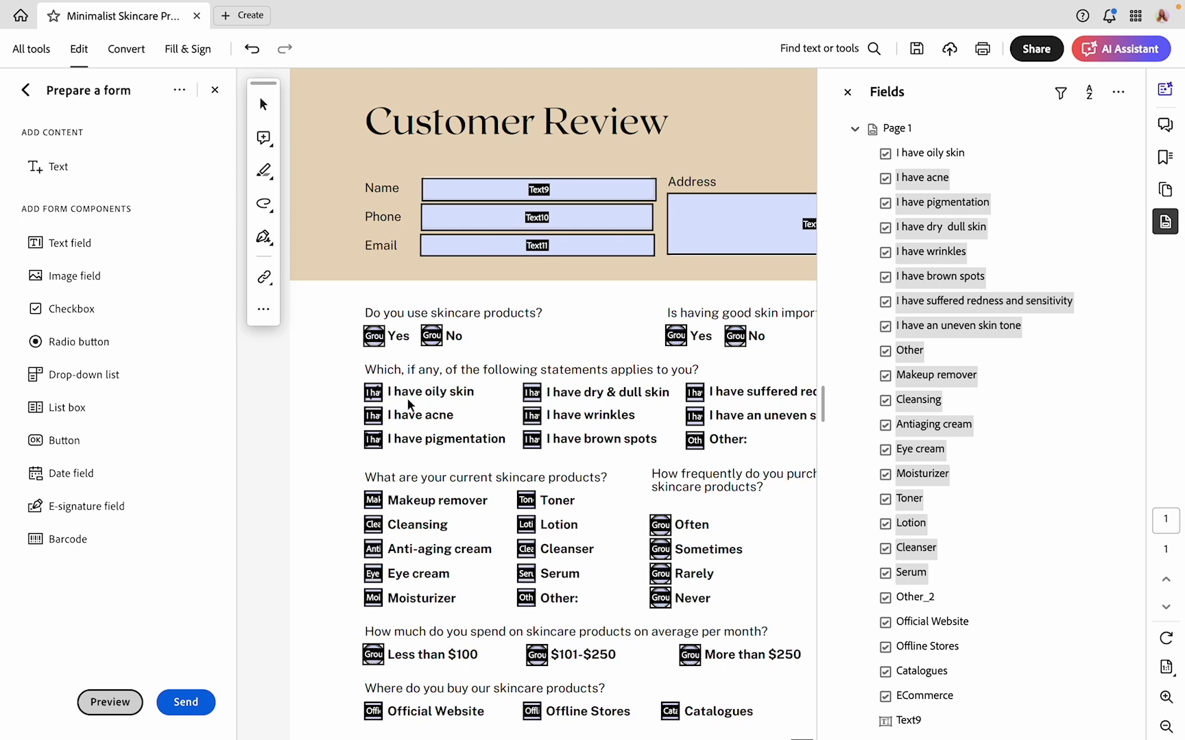
Select the range of checkbox fields from I have oily skin through Other_2.
{"action": "left_click", "coordinate": [918, 155]}
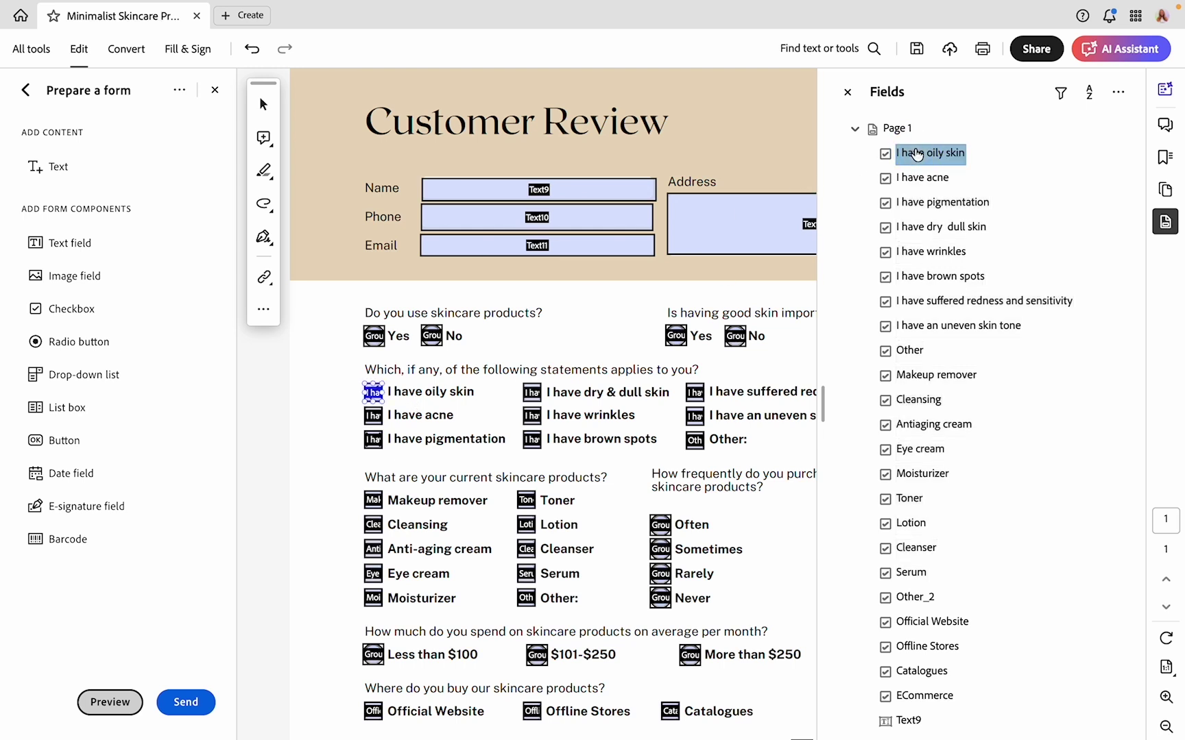
{"action": "left_click", "coordinate": [931, 183]}
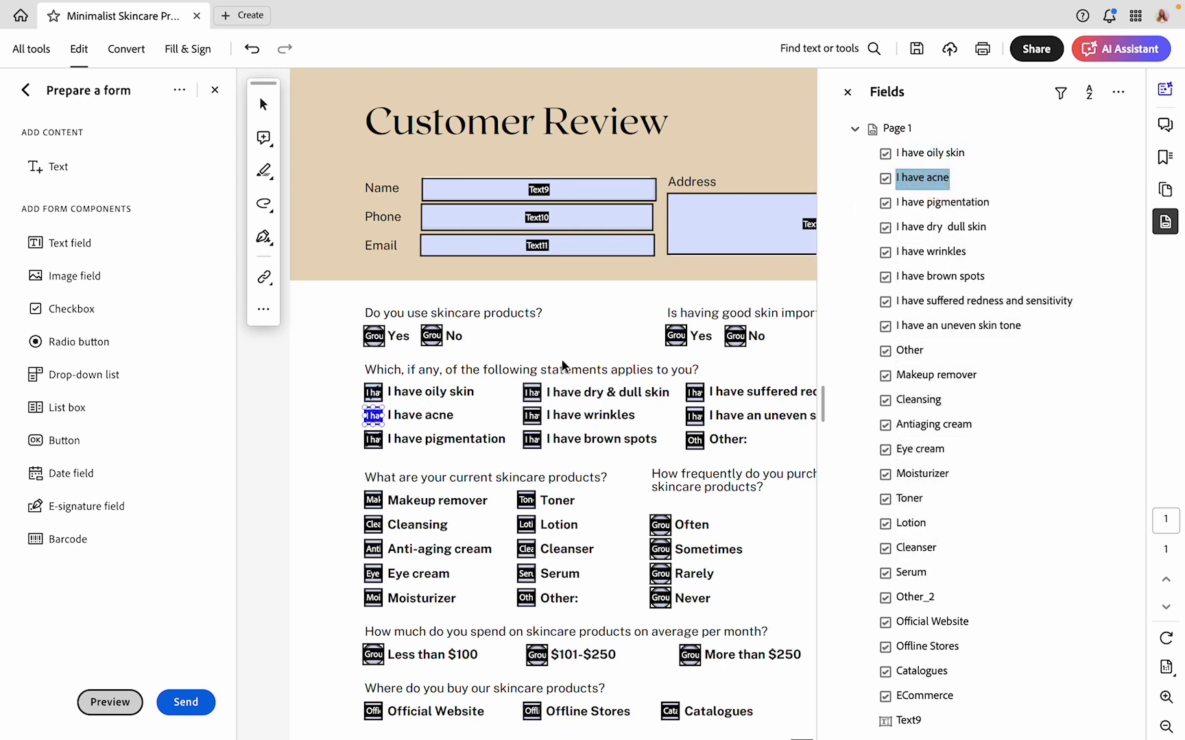
{"action": "left_click", "coordinate": [947, 206]}
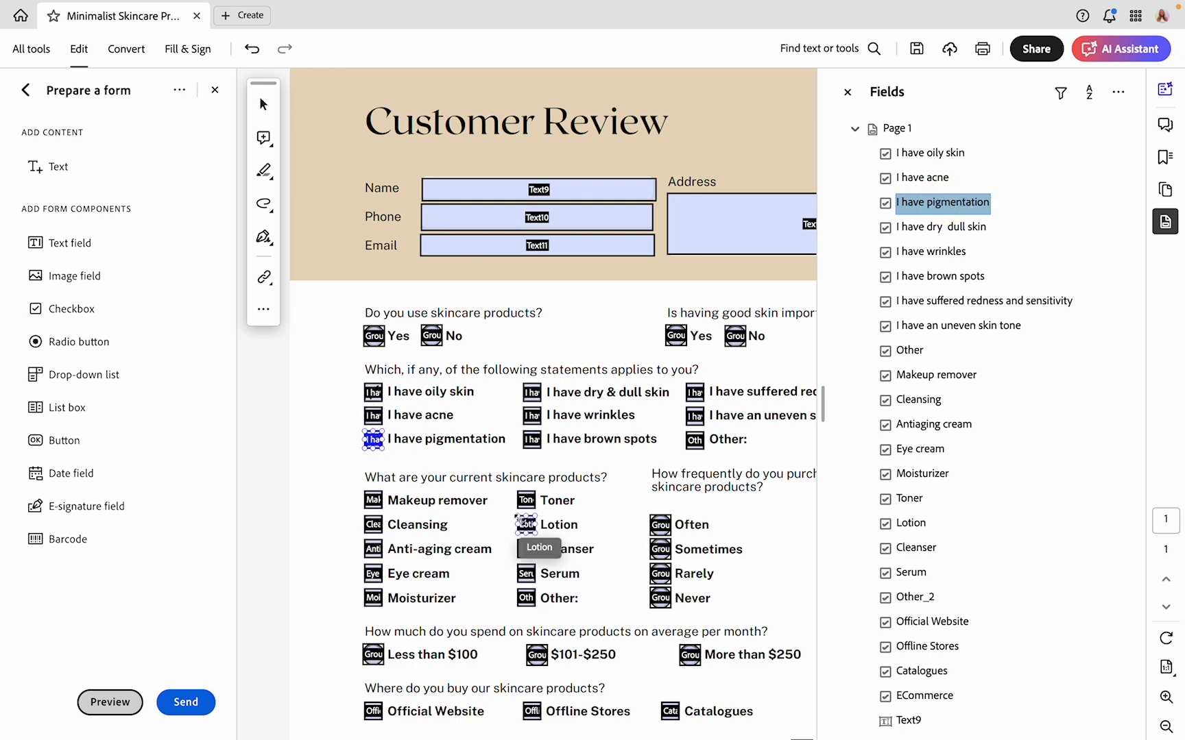
{"action": "left_click", "coordinate": [521, 525]}
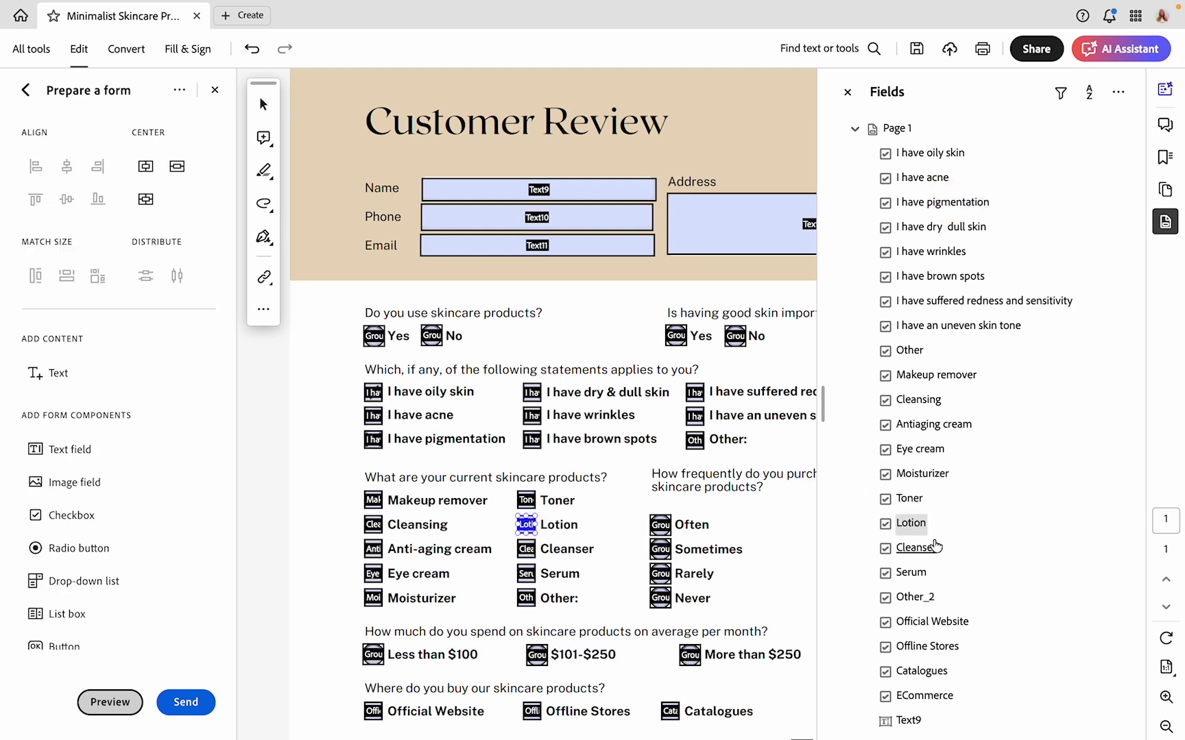
{"action": "left_click", "coordinate": [946, 155]}
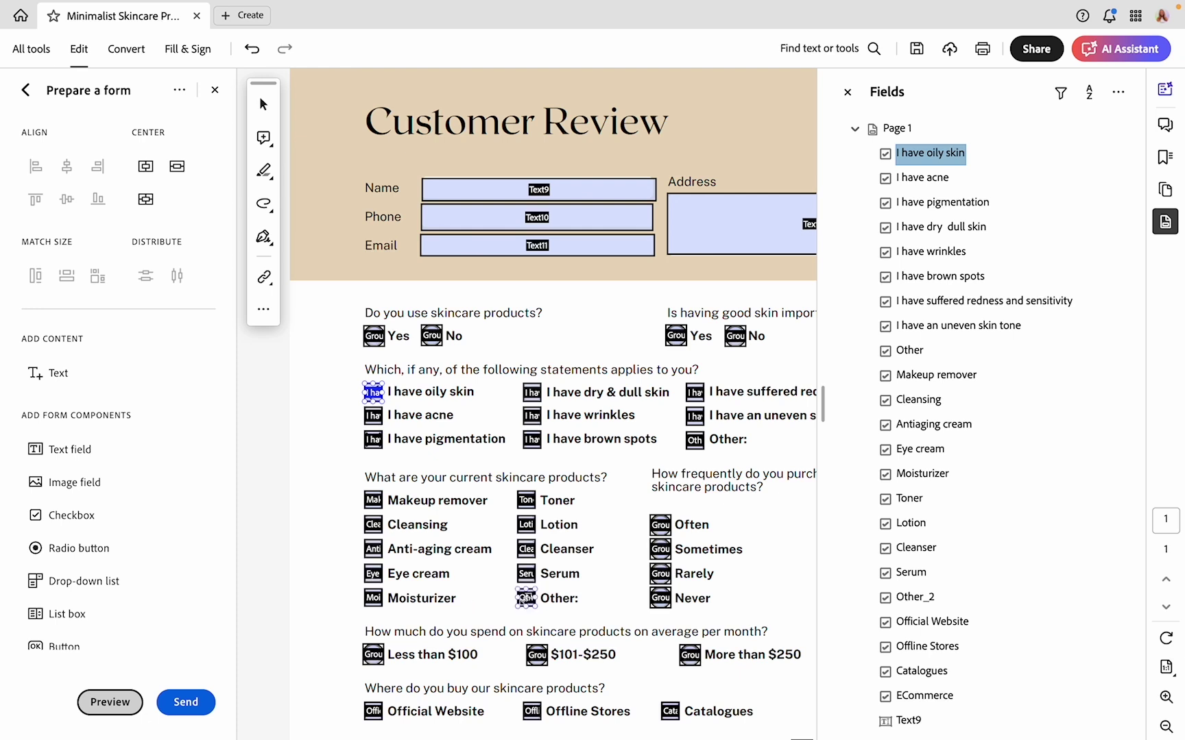
{"action": "left_click", "coordinate": [526, 598]}
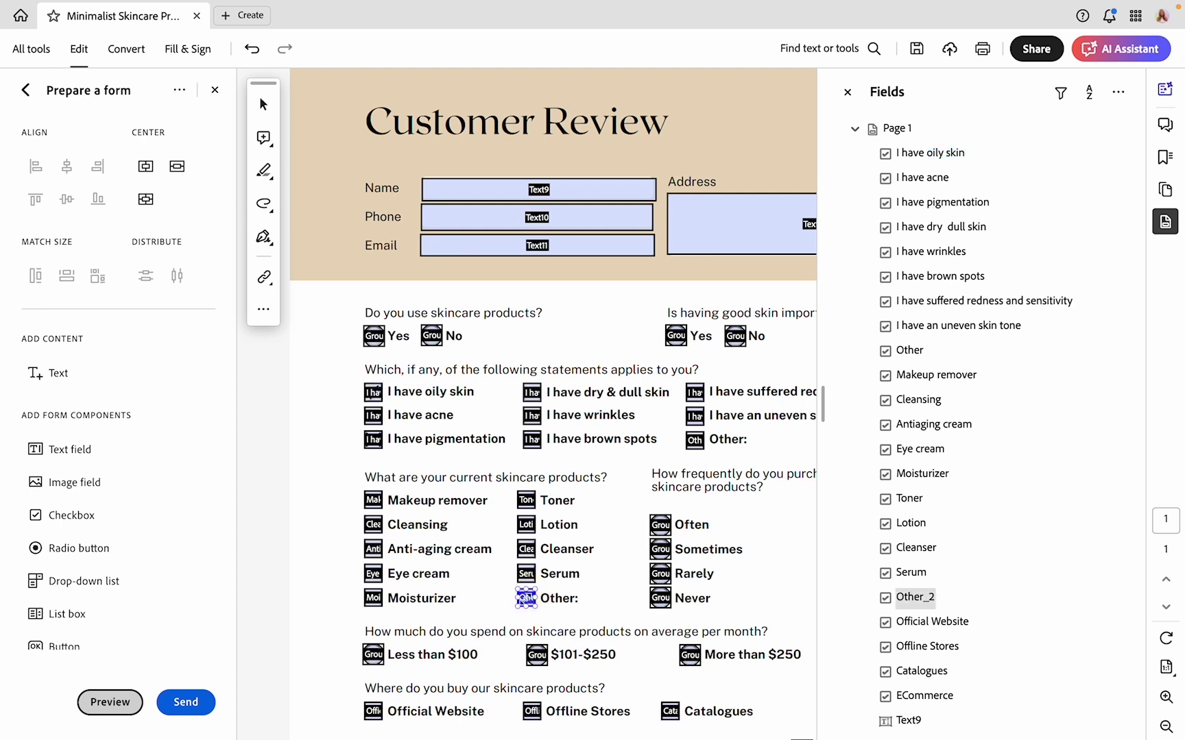
{"action": "double_click", "coordinate": [922, 599]}
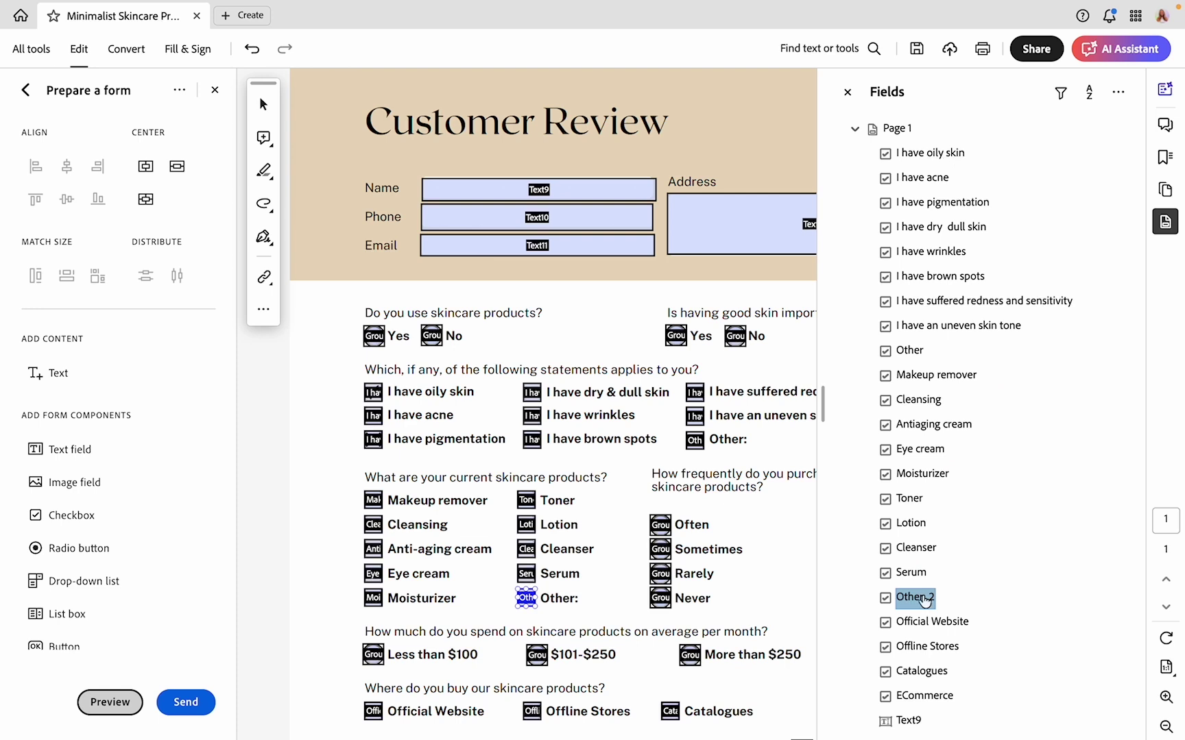
{"action": "left_click", "coordinate": [929, 155], "text": "shift"}
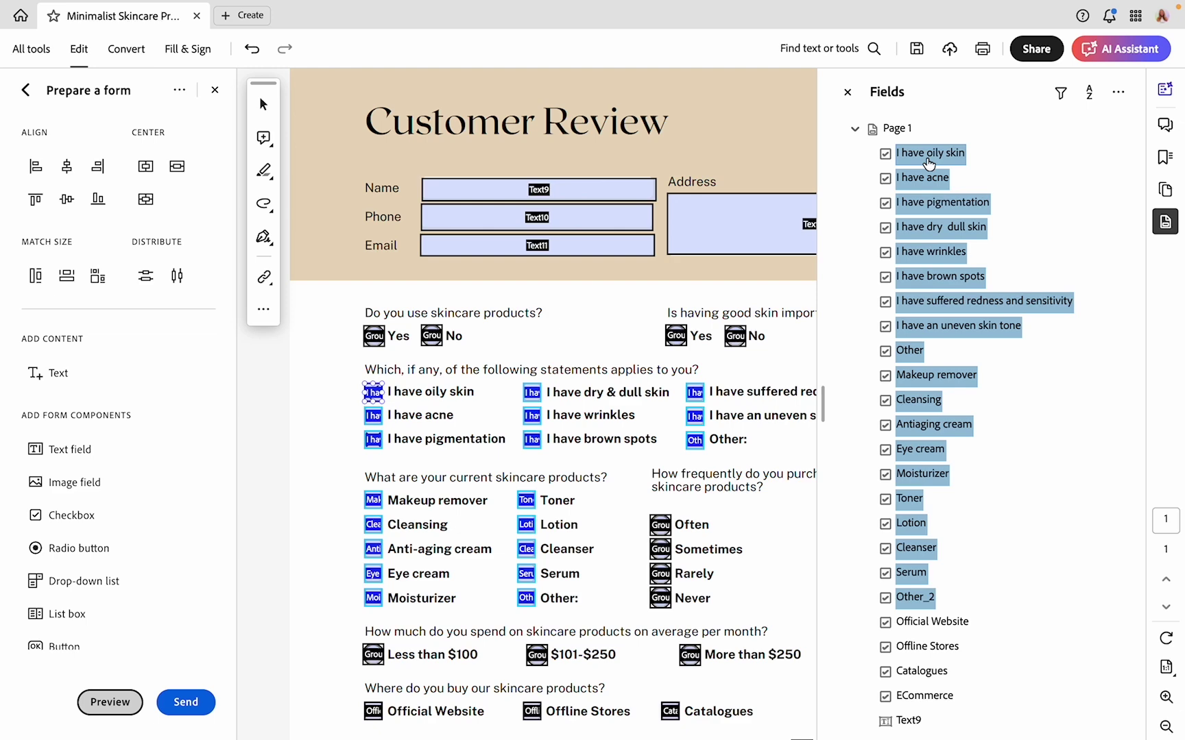
Set the Check box style on all selected checkboxes, oily skin through Other_2.
{"action": "right_click", "coordinate": [532, 392]}
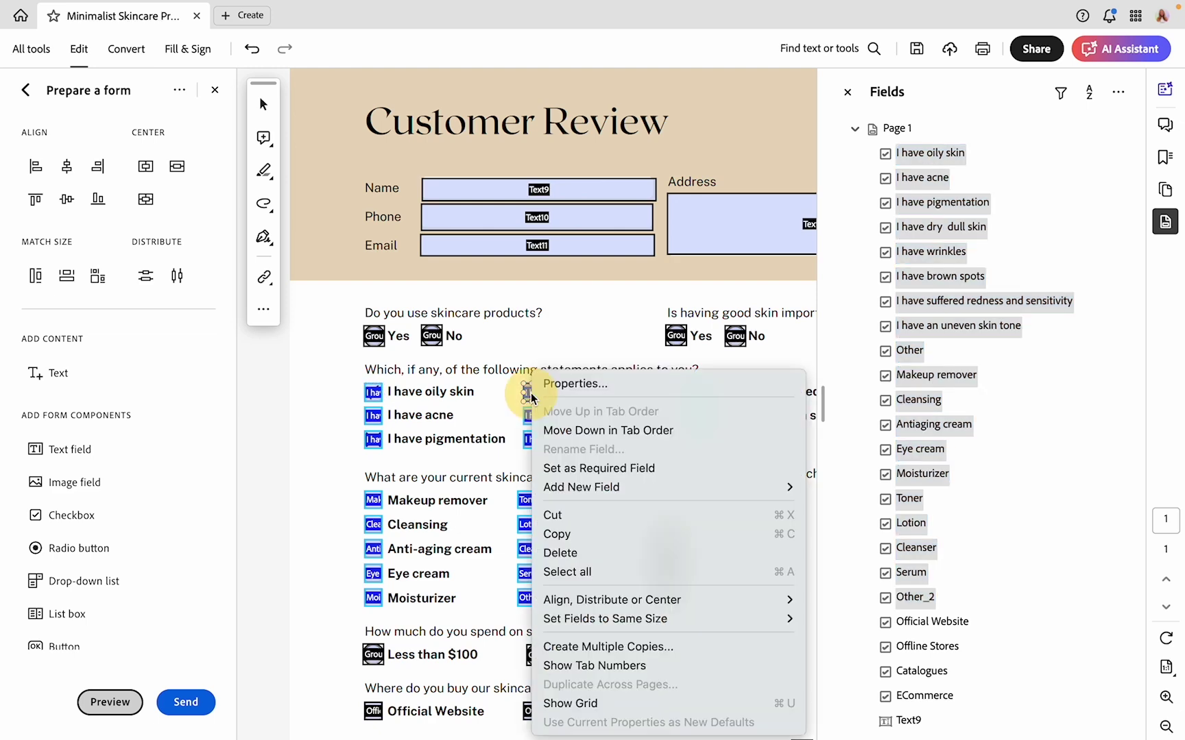
{"action": "left_click", "coordinate": [591, 383]}
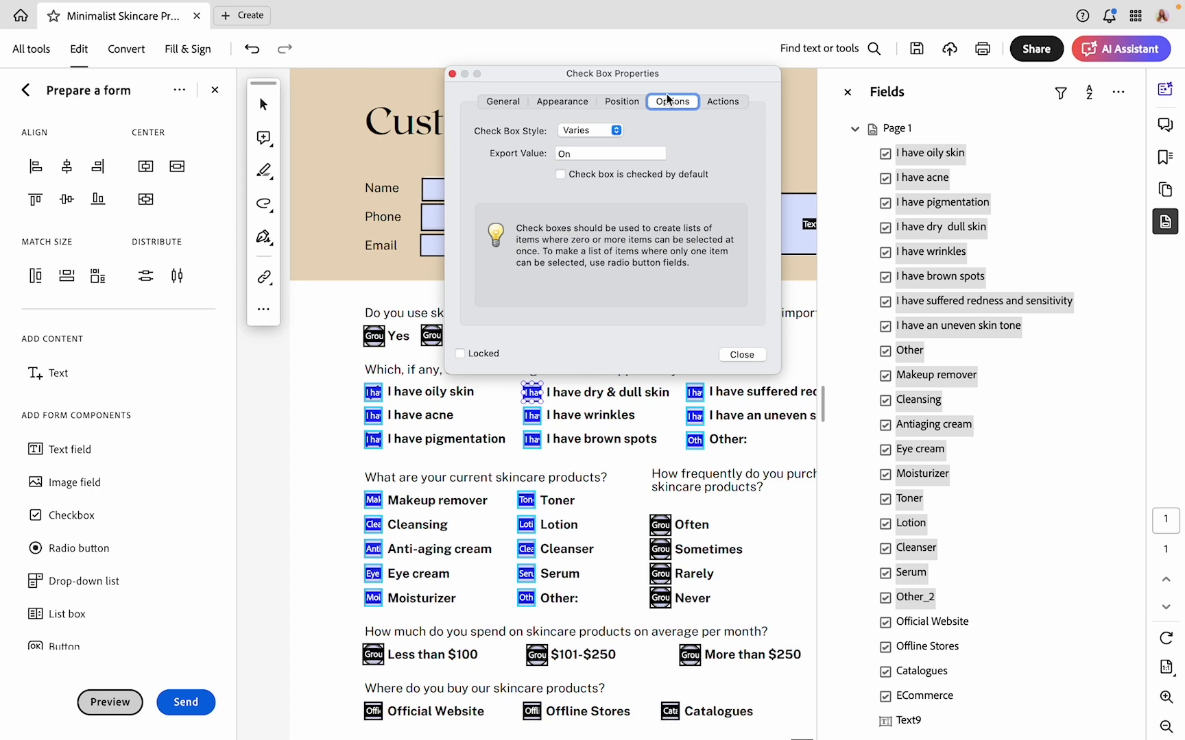
{"action": "left_click", "coordinate": [568, 132]}
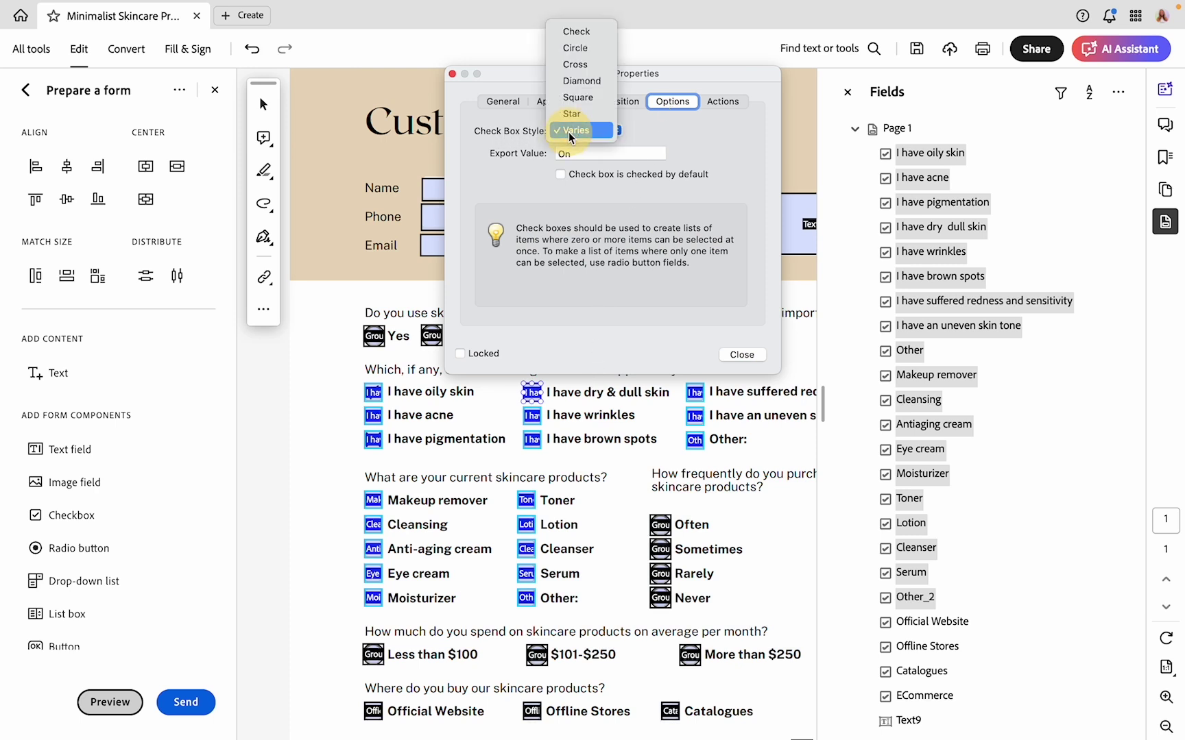
{"action": "left_click", "coordinate": [570, 32]}
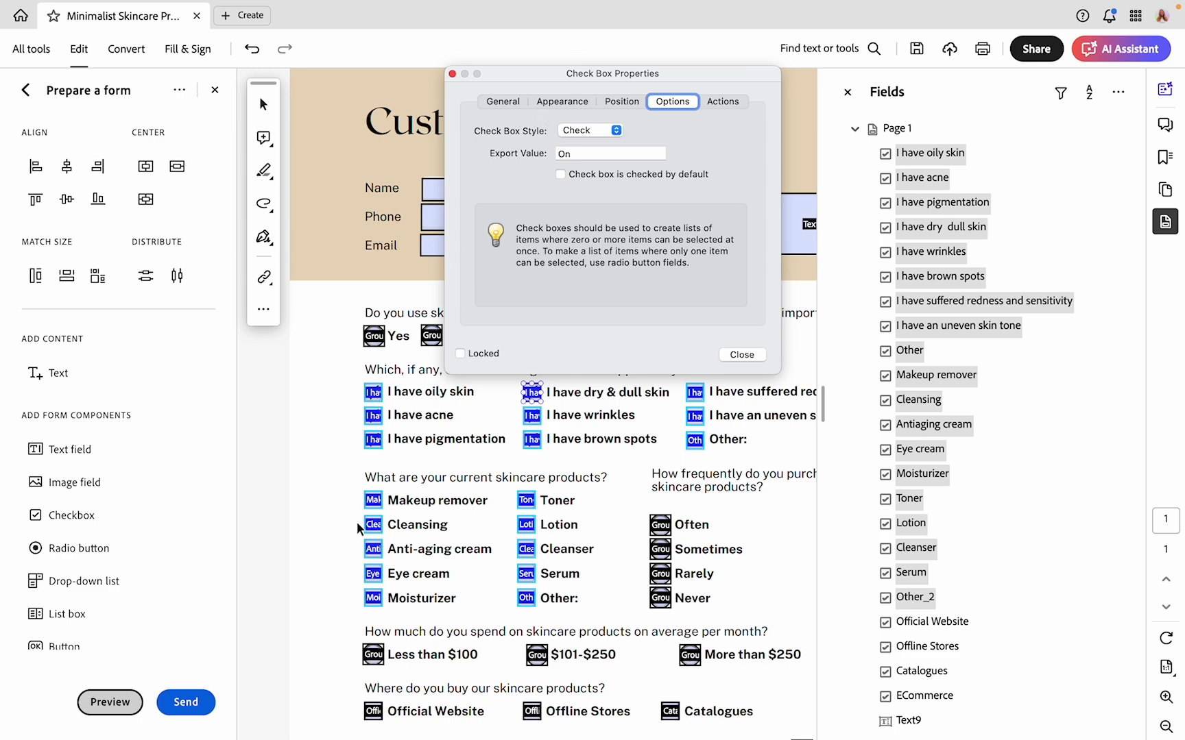
{"action": "left_click", "coordinate": [748, 353]}
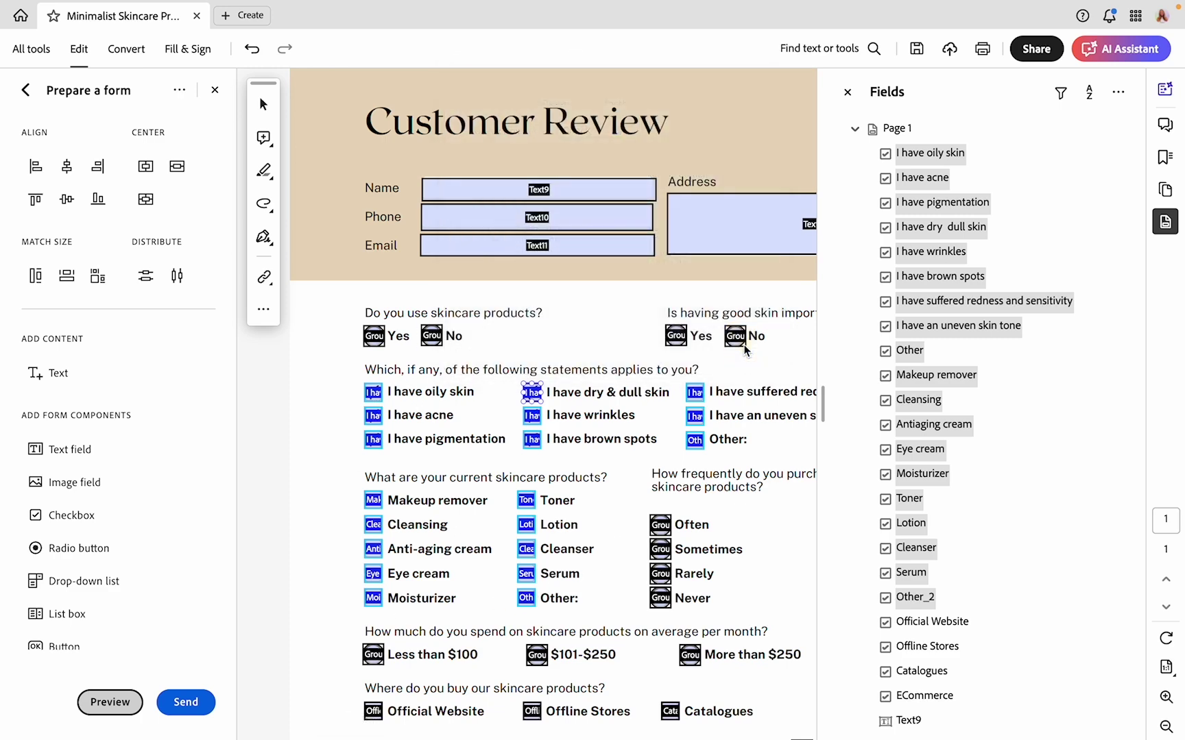
Set Official Website, Offline Stores, Catalogues and E-Commerce checkboxes to the Check style.
{"action": "left_click", "coordinate": [847, 92]}
{"action": "scroll", "coordinate": [774, 471], "scroll_direction": "down", "scroll_amount": 5}
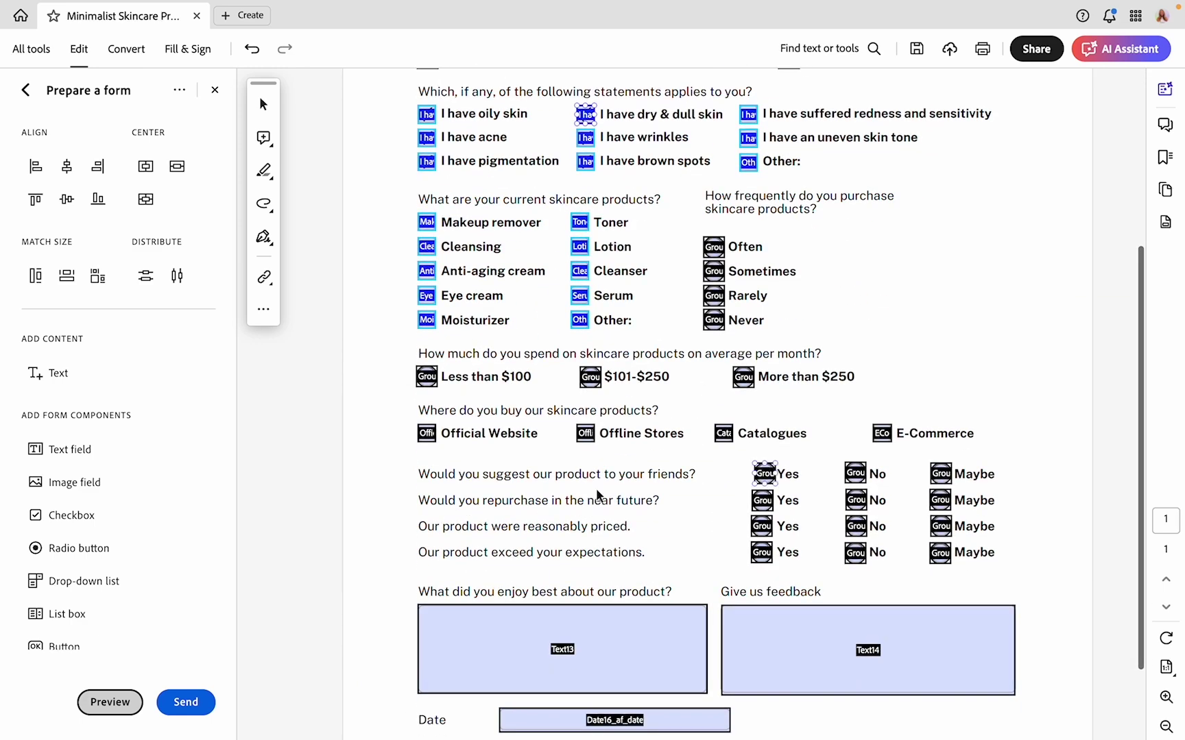
{"action": "left_click", "coordinate": [426, 434]}
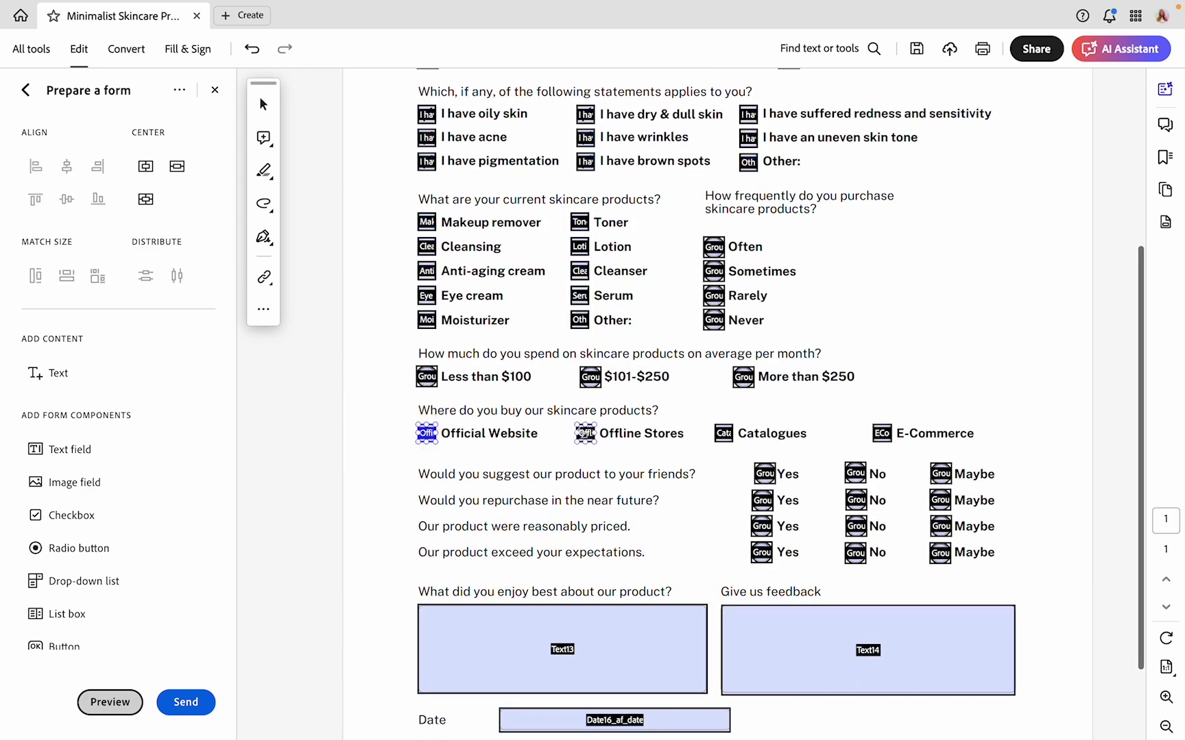
{"action": "left_click", "coordinate": [585, 433], "text": "shift"}
{"action": "left_click", "coordinate": [723, 433], "text": "shift"}
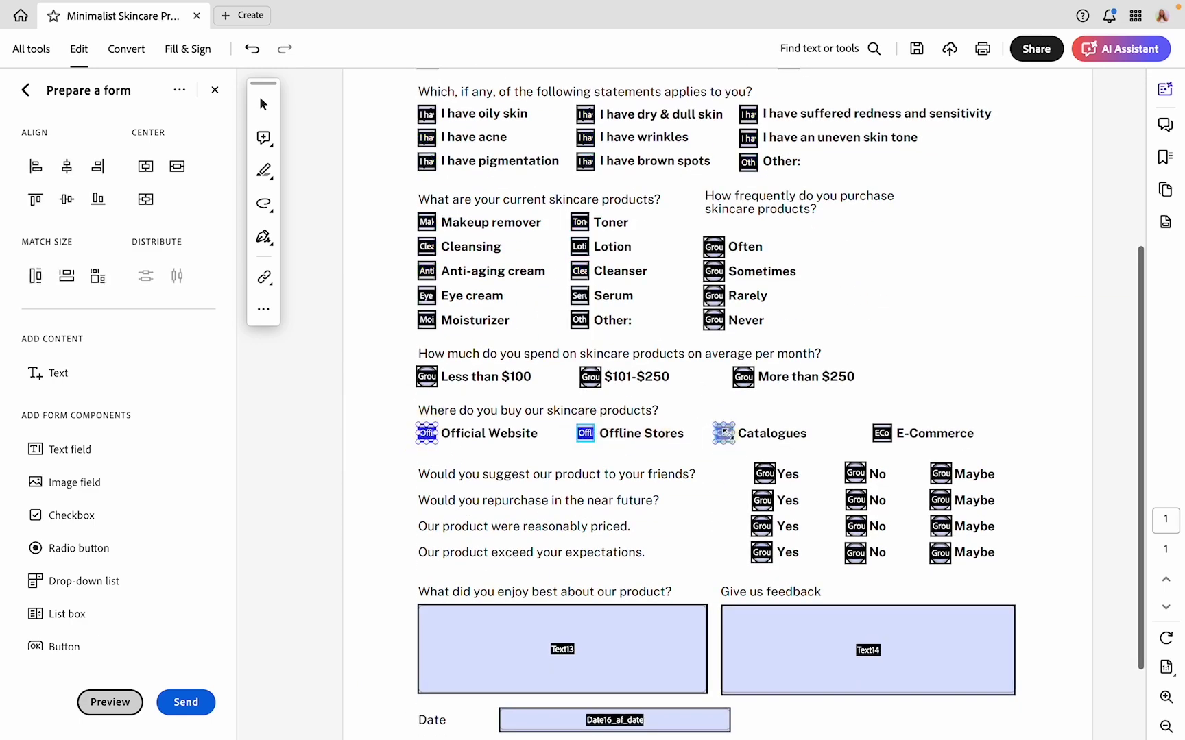
{"action": "left_click", "coordinate": [882, 433], "text": "shift"}
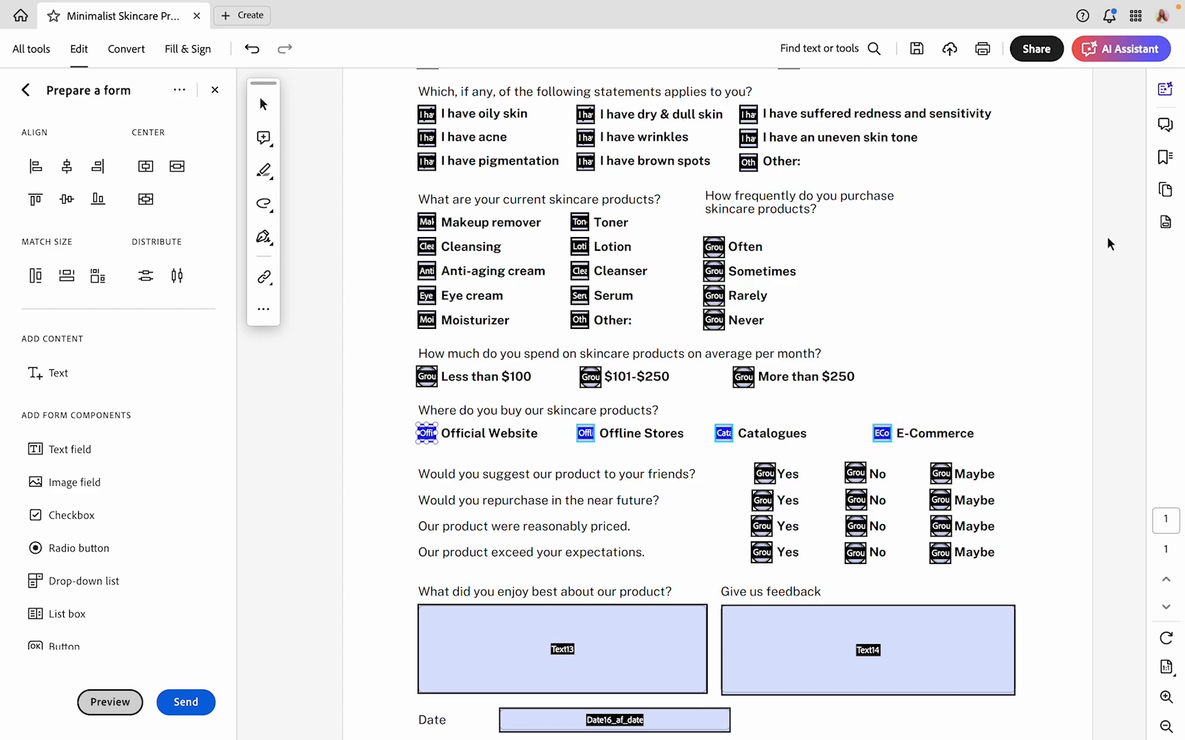
{"action": "left_click", "coordinate": [1166, 223]}
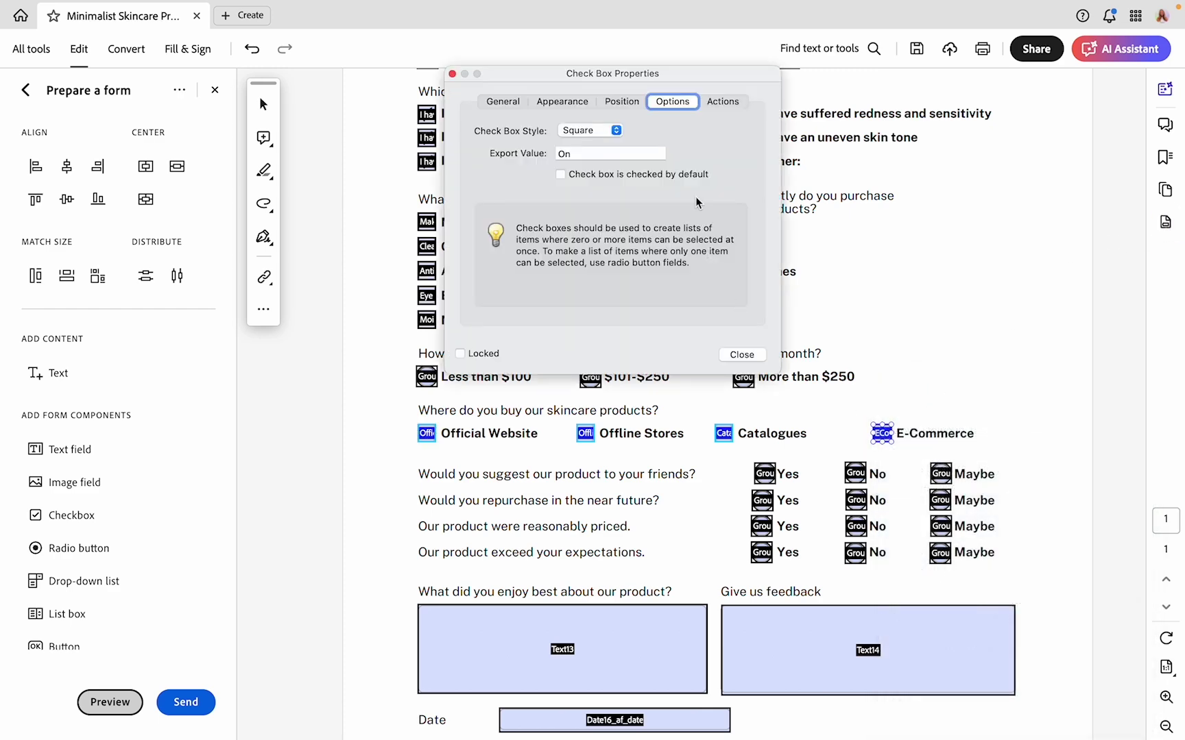
{"action": "left_click", "coordinate": [606, 131]}
{"action": "left_click", "coordinate": [593, 57]}
{"action": "left_click", "coordinate": [742, 355]}
Clear the checkbox selection and select the first question's No radio field.
{"action": "scroll", "coordinate": [949, 348], "scroll_direction": "down", "scroll_amount": 3}
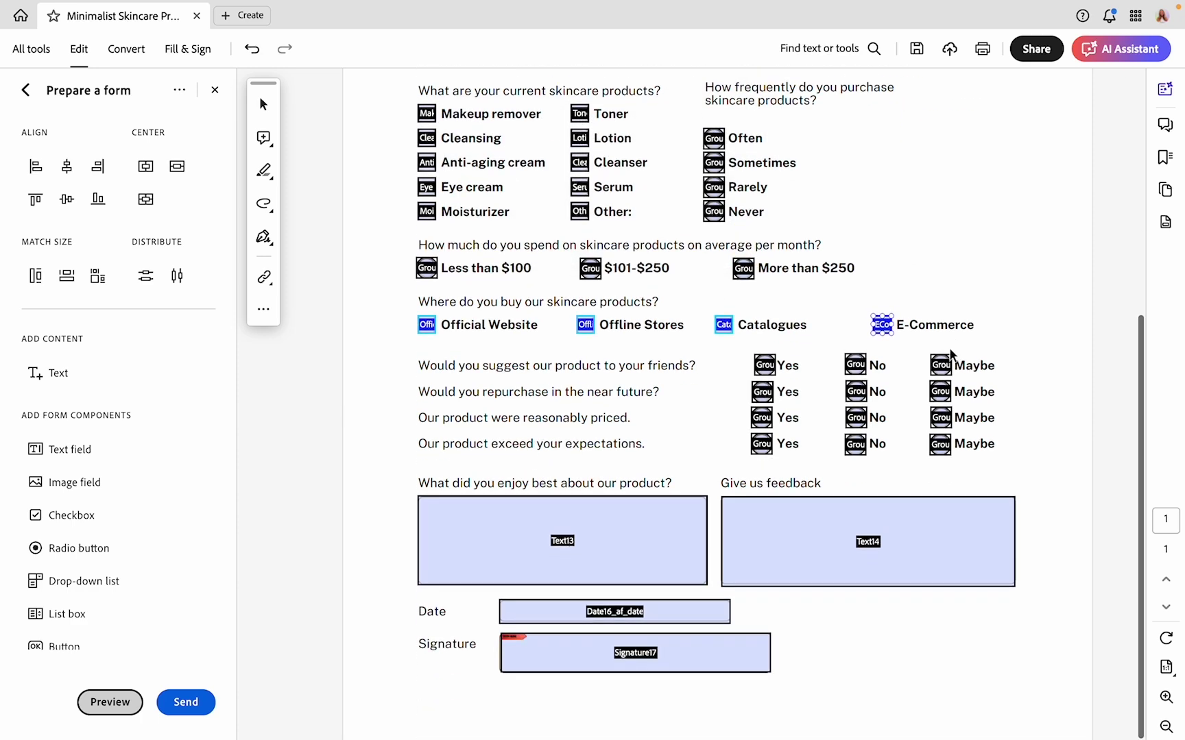
{"action": "scroll", "coordinate": [949, 348], "scroll_direction": "up", "scroll_amount": 10}
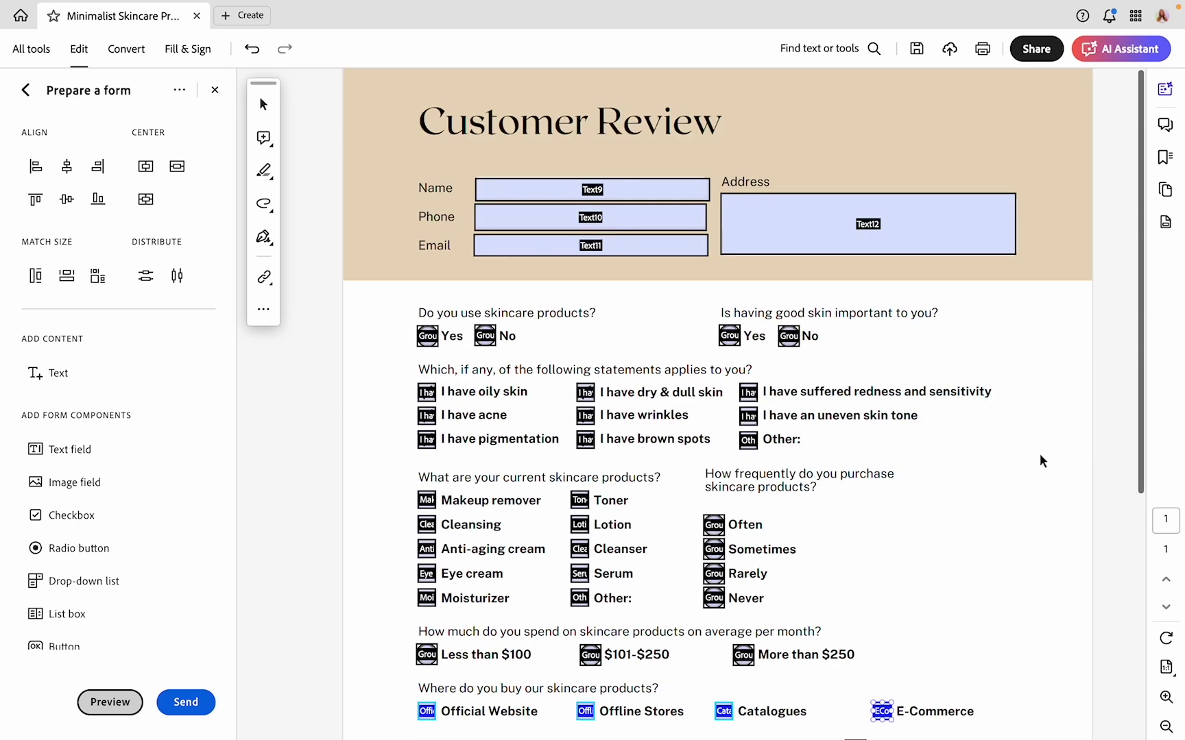
{"action": "left_click", "coordinate": [1039, 454]}
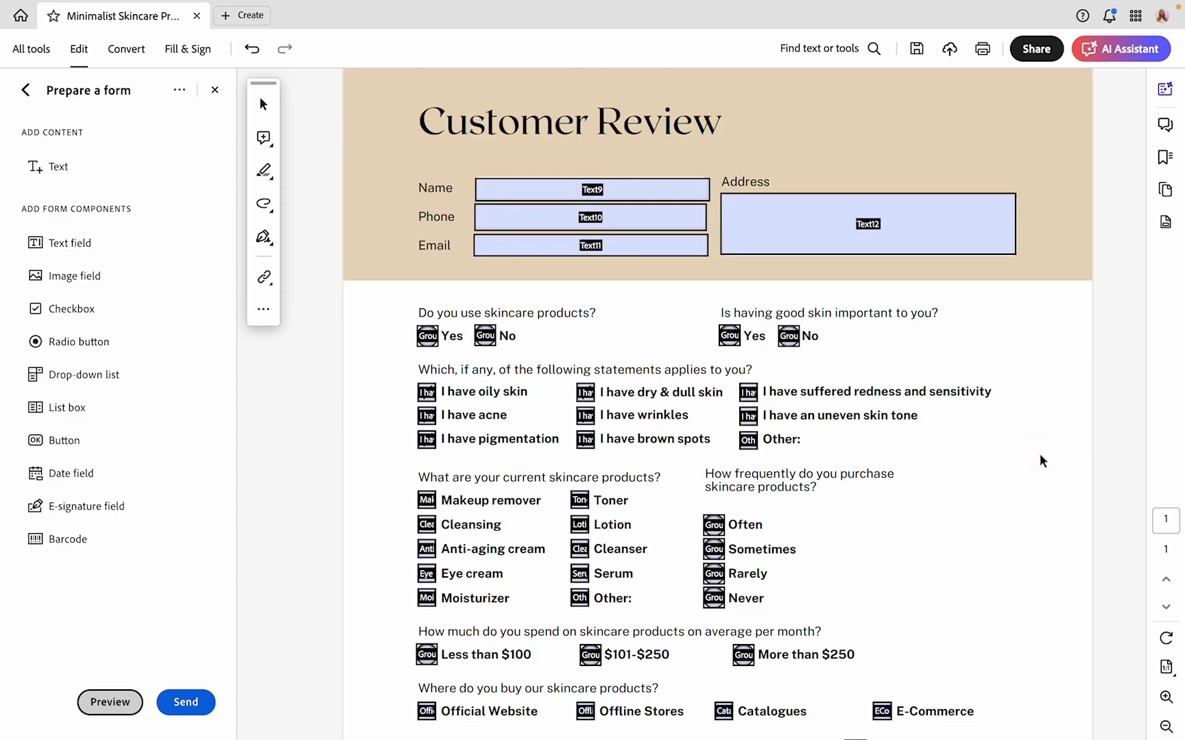
{"action": "scroll", "coordinate": [1040, 453], "scroll_direction": "down", "scroll_amount": 3}
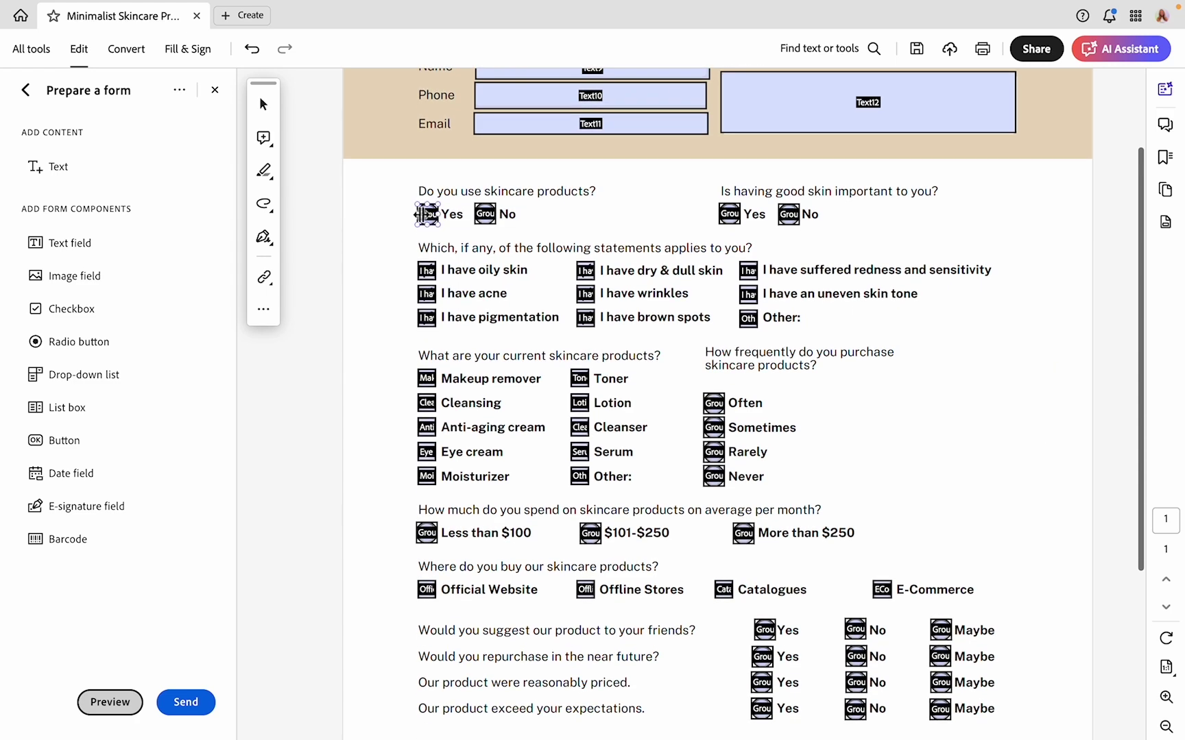
{"action": "left_click", "coordinate": [486, 214]}
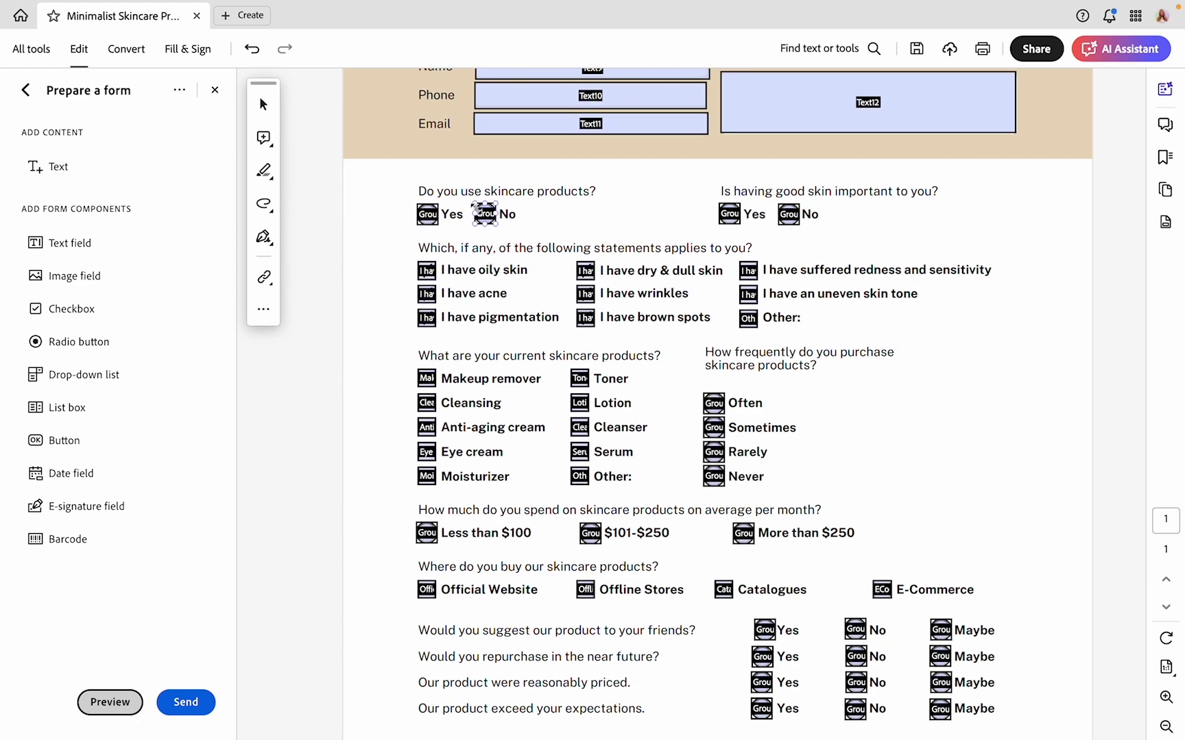
{"action": "left_click", "coordinate": [93, 711]}
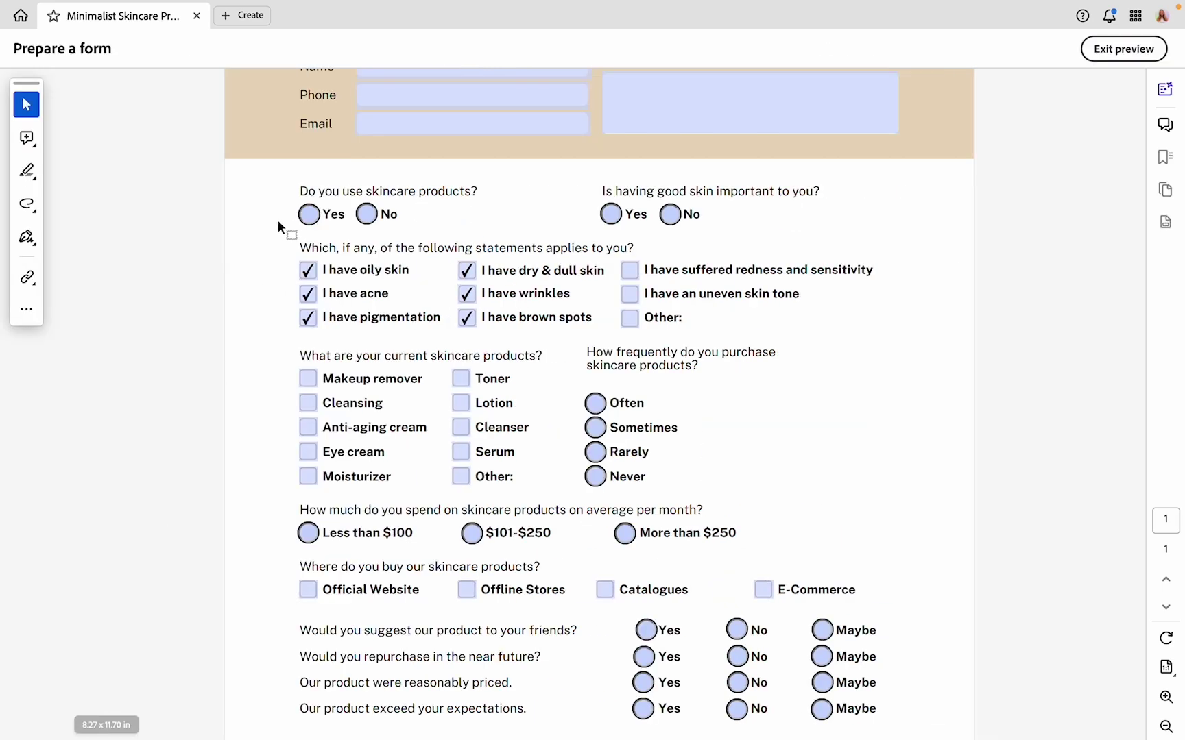
{"action": "left_click", "coordinate": [309, 214]}
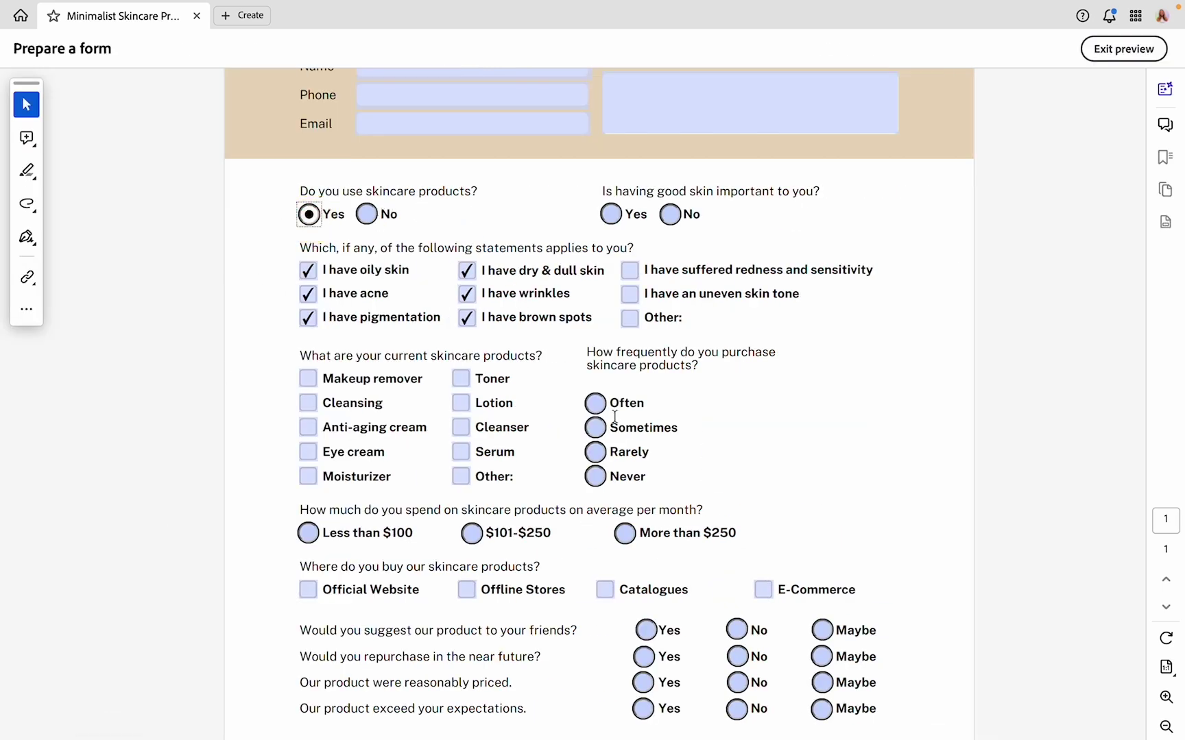
{"action": "left_click", "coordinate": [611, 214]}
{"action": "left_click", "coordinate": [670, 215]}
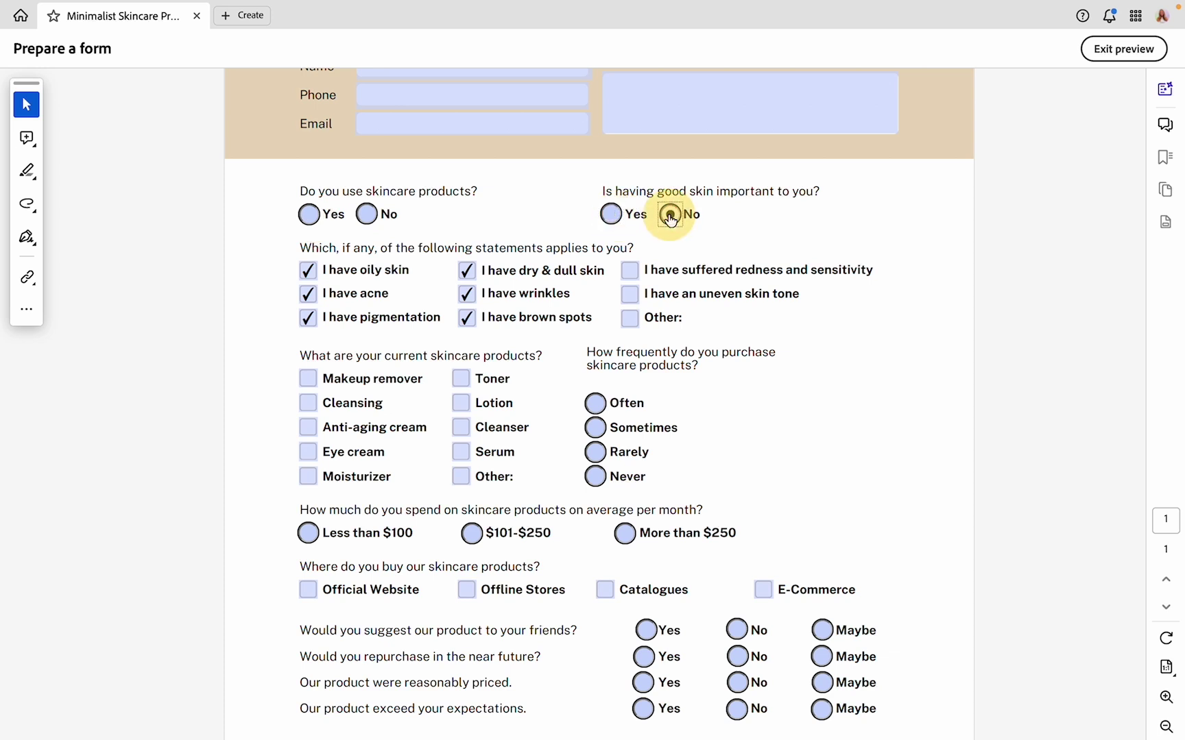
{"action": "left_click", "coordinate": [645, 630]}
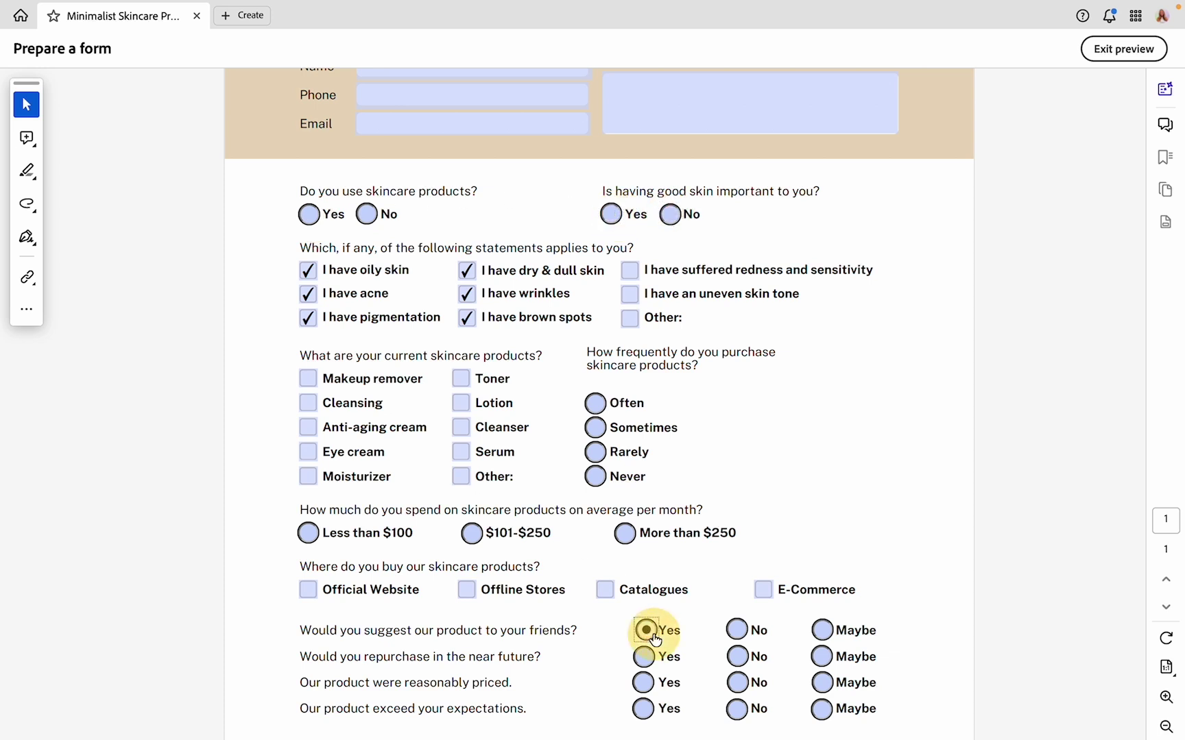
{"action": "left_click", "coordinate": [737, 656]}
{"action": "left_click", "coordinate": [820, 657]}
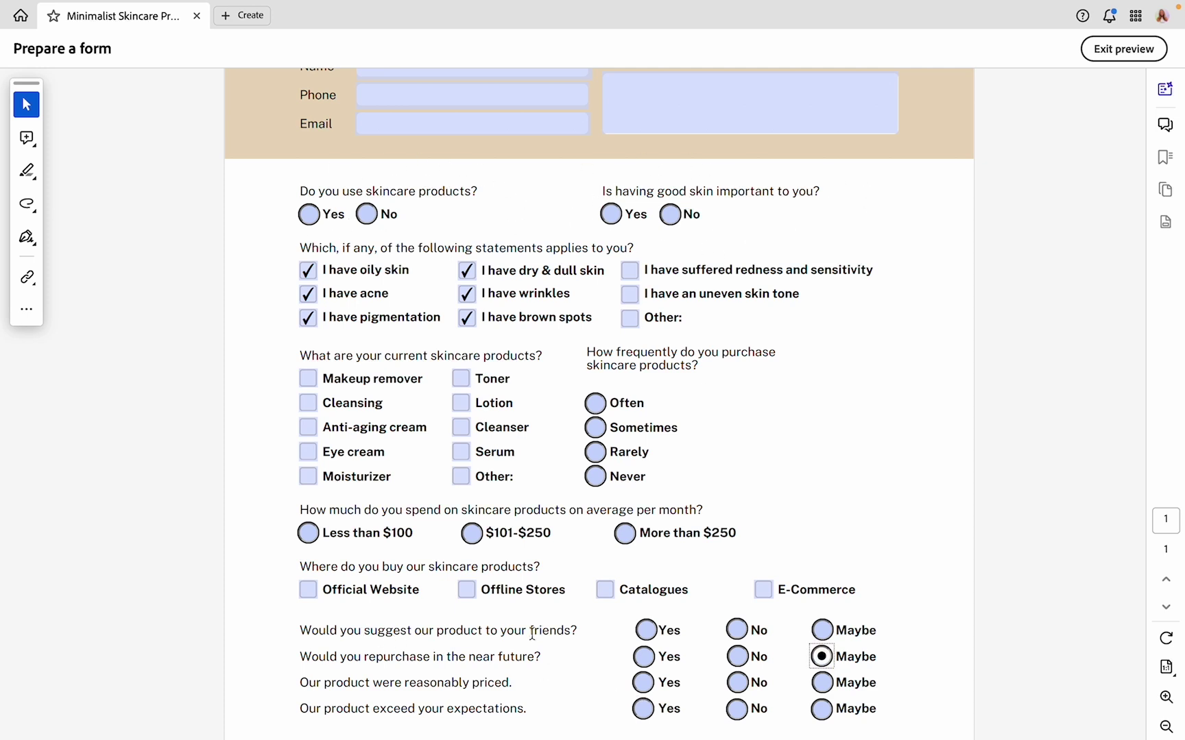
{"action": "left_click", "coordinate": [533, 670]}
{"action": "left_click", "coordinate": [1124, 48]}
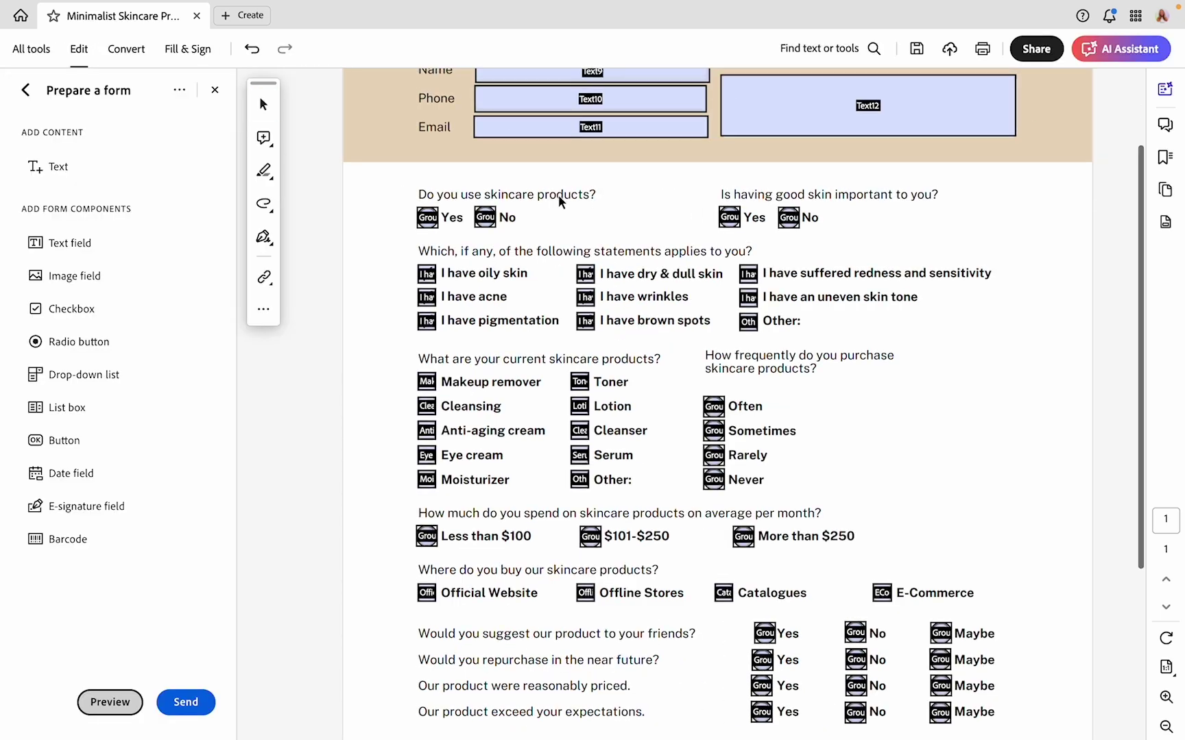
Open the Fields list, select the first question's Yes and No radios, and expand Group15.
{"action": "scroll", "coordinate": [559, 194], "scroll_direction": "up", "scroll_amount": 3}
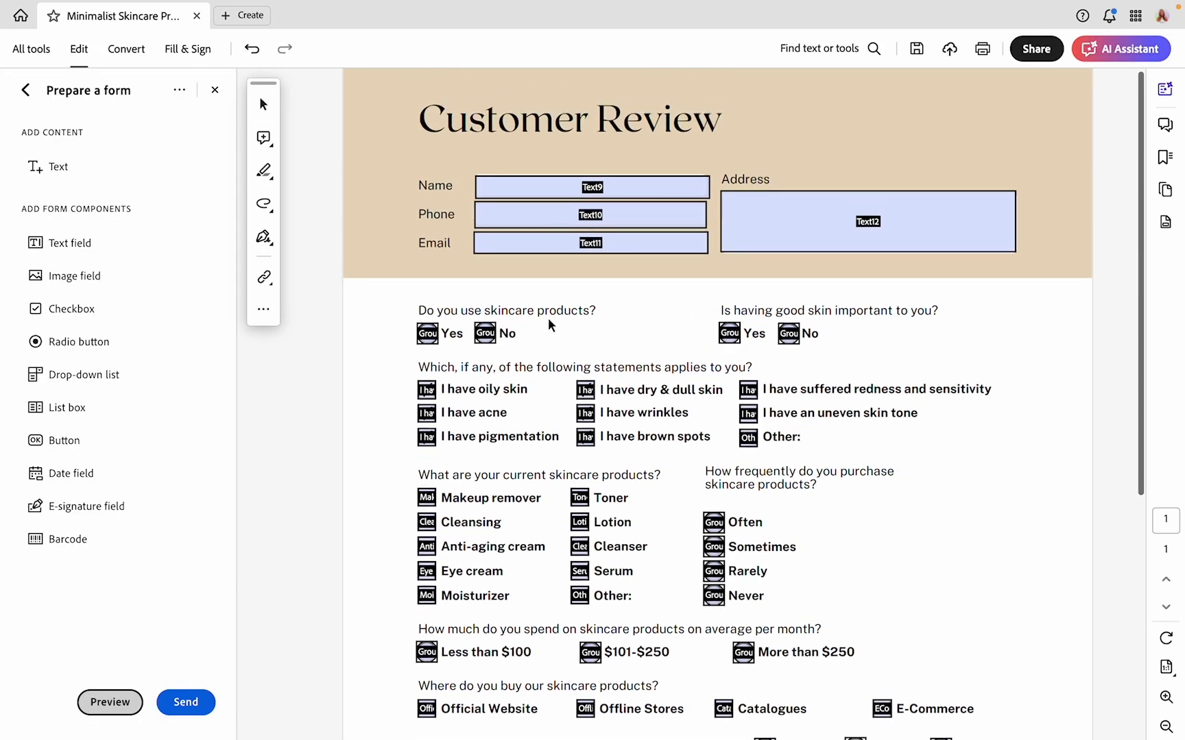
{"action": "left_click", "coordinate": [1164, 221]}
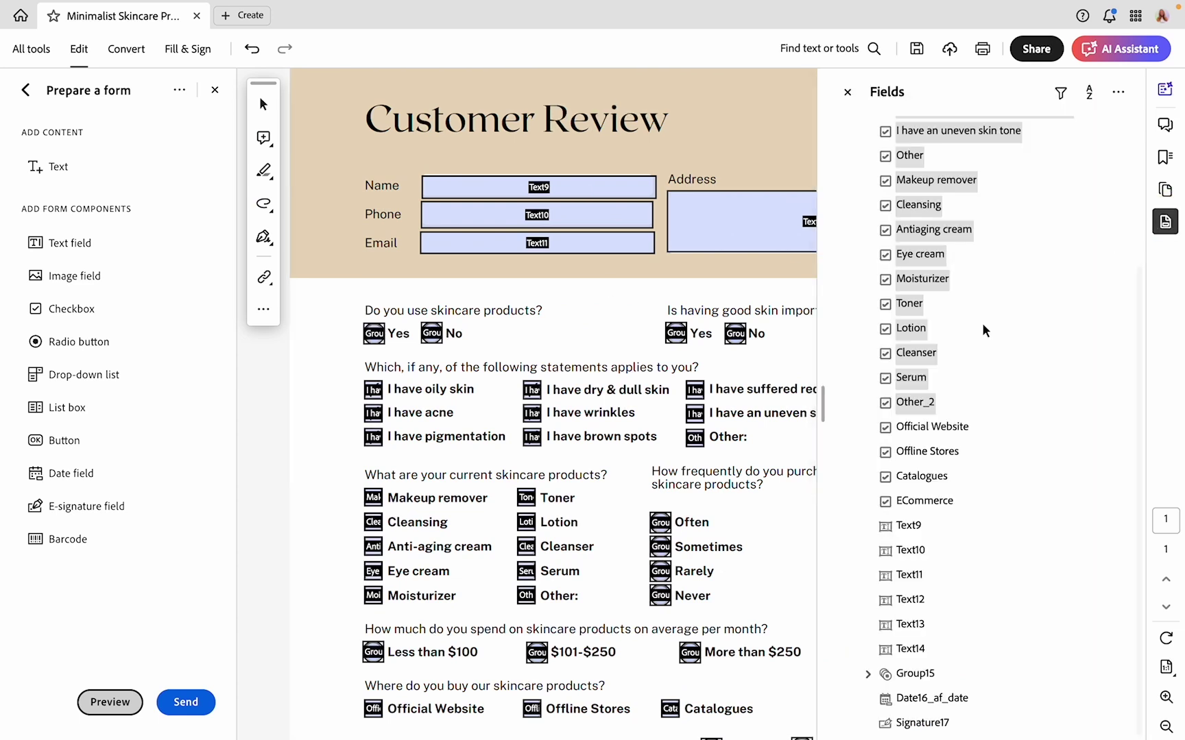
{"action": "left_click", "coordinate": [374, 334]}
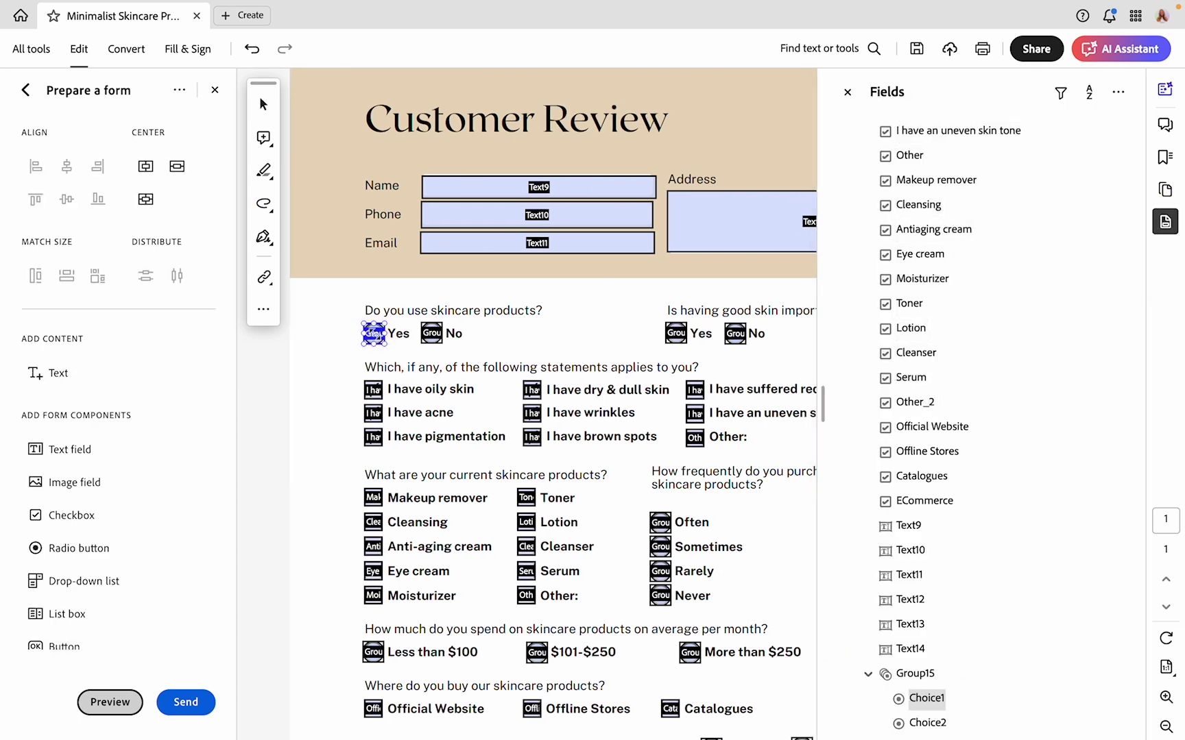
{"action": "left_click", "coordinate": [432, 334], "text": "shift"}
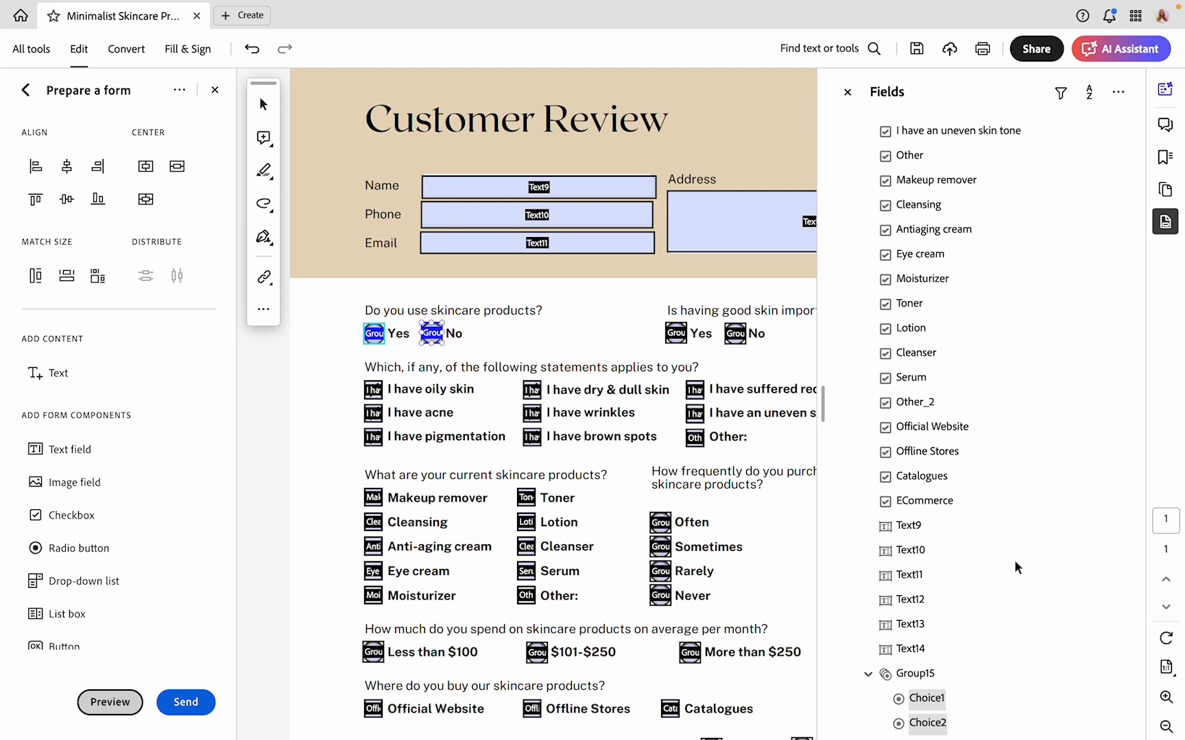
{"action": "scroll", "coordinate": [1014, 562], "scroll_direction": "down", "scroll_amount": 8}
{"action": "scroll", "coordinate": [1014, 561], "scroll_direction": "down", "scroll_amount": 1}
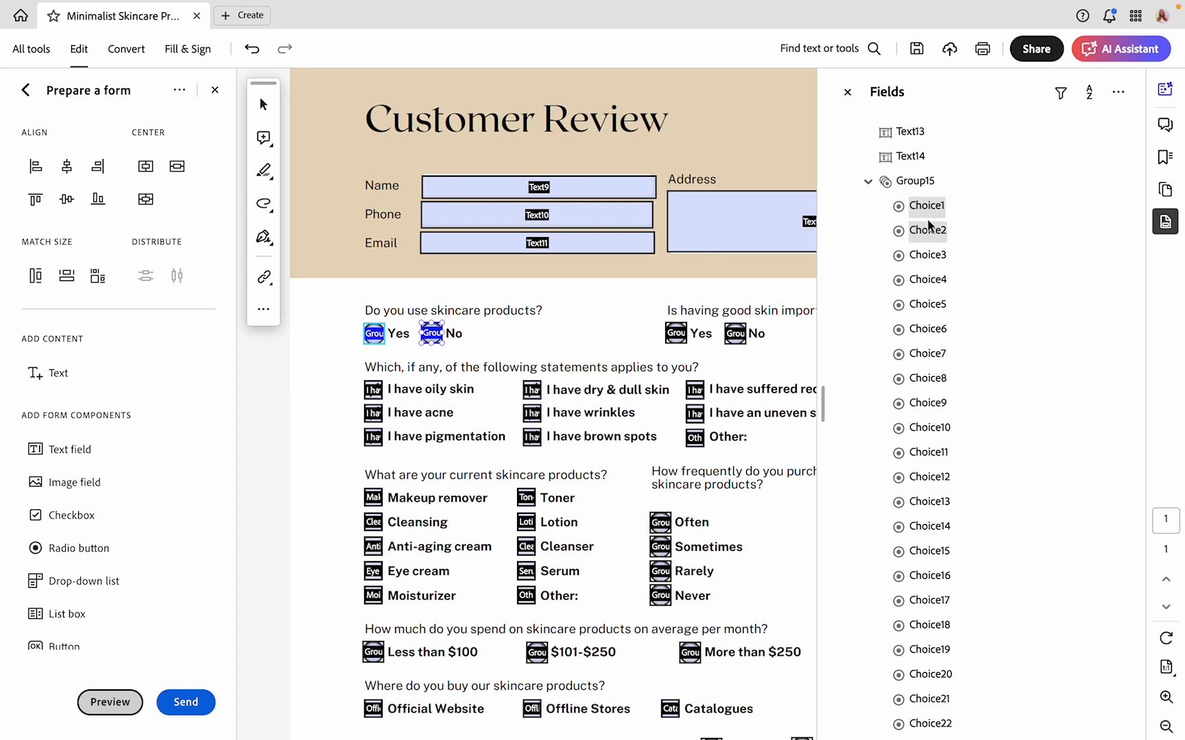
{"action": "left_click", "coordinate": [916, 185]}
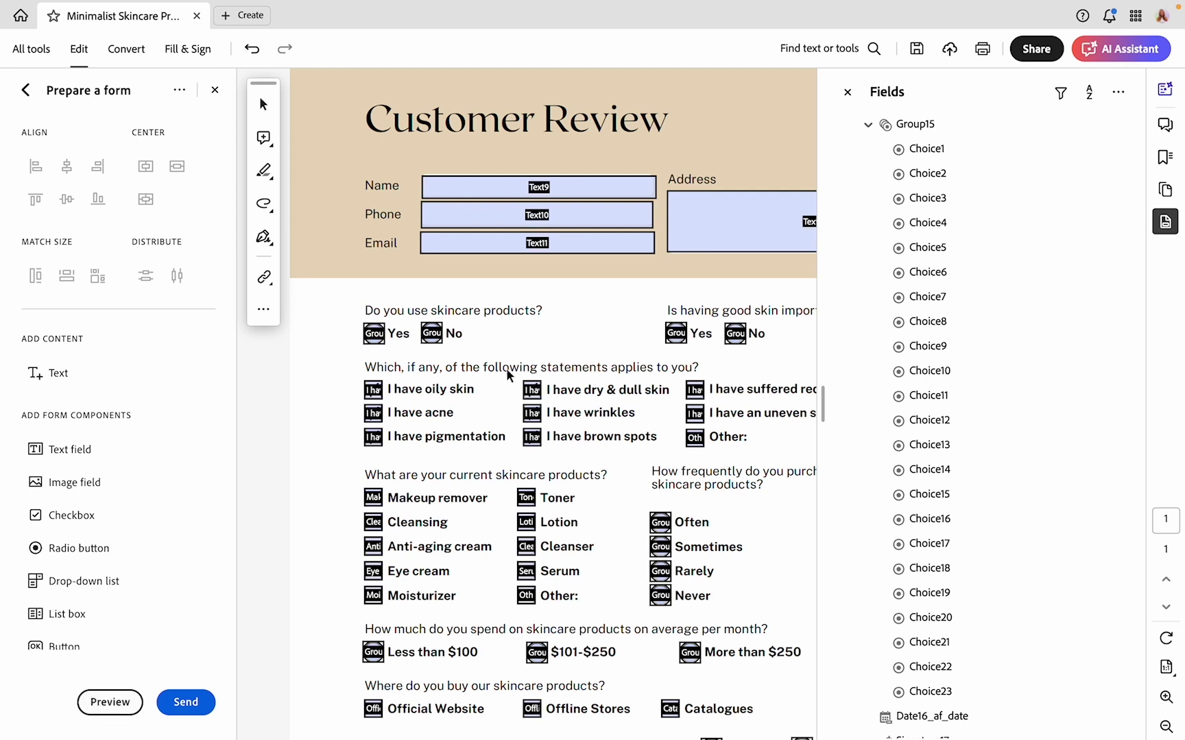
Review the good-skin question's radio group names, renaming the No radio's group to Group16.
{"action": "left_click", "coordinate": [372, 335]}
{"action": "key", "text": "Escape"}
{"action": "double_click", "coordinate": [676, 334]}
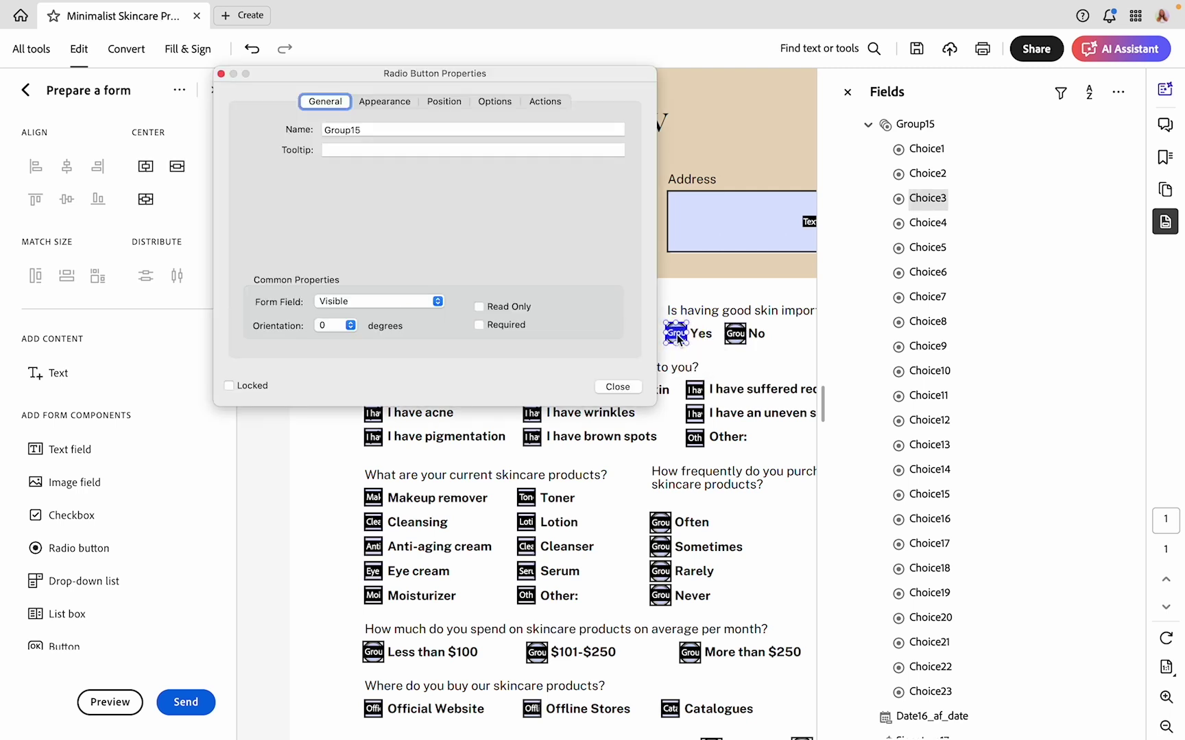
{"action": "left_click", "coordinate": [368, 129]}
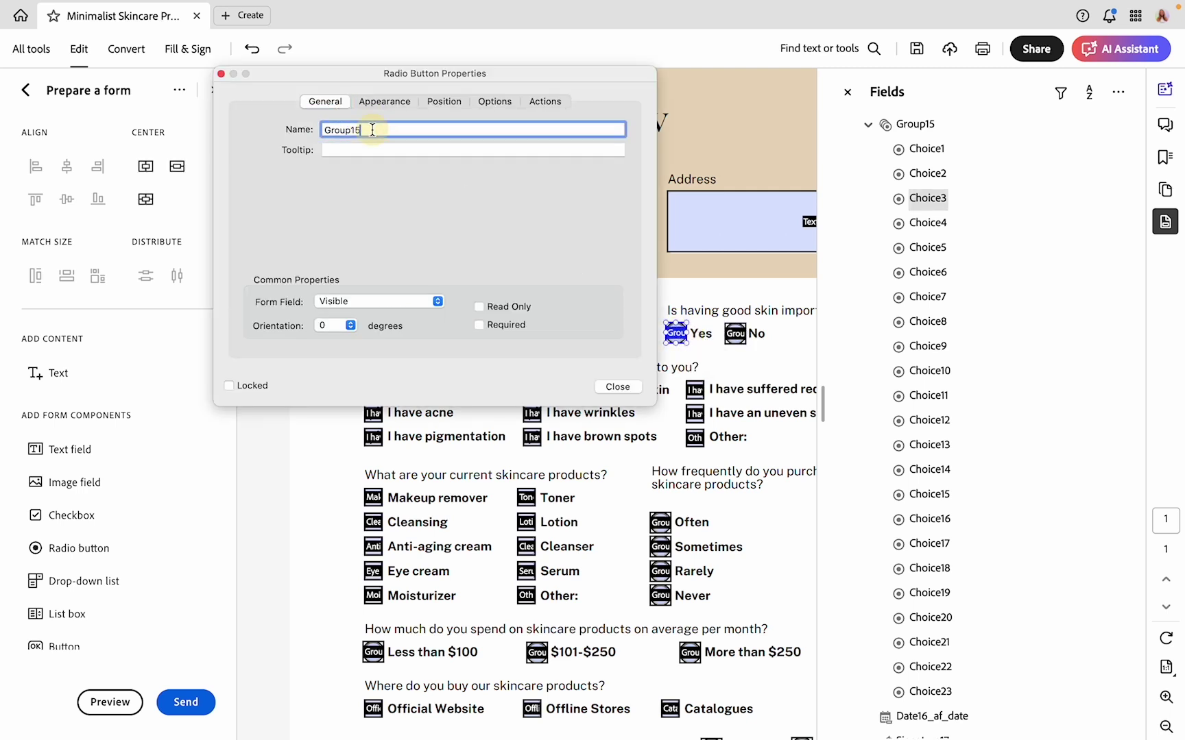
{"action": "left_click", "coordinate": [617, 387]}
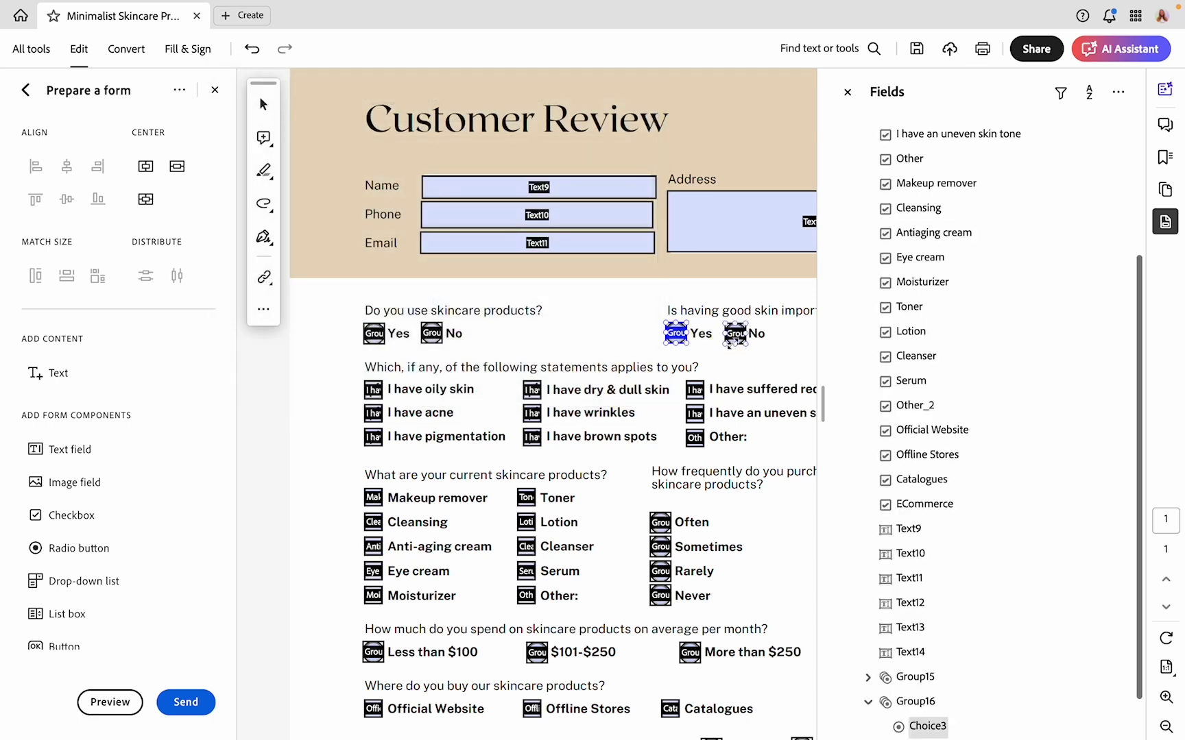
{"action": "double_click", "coordinate": [735, 334]}
{"action": "left_click", "coordinate": [460, 129]}
{"action": "key", "text": "BackSpace"}
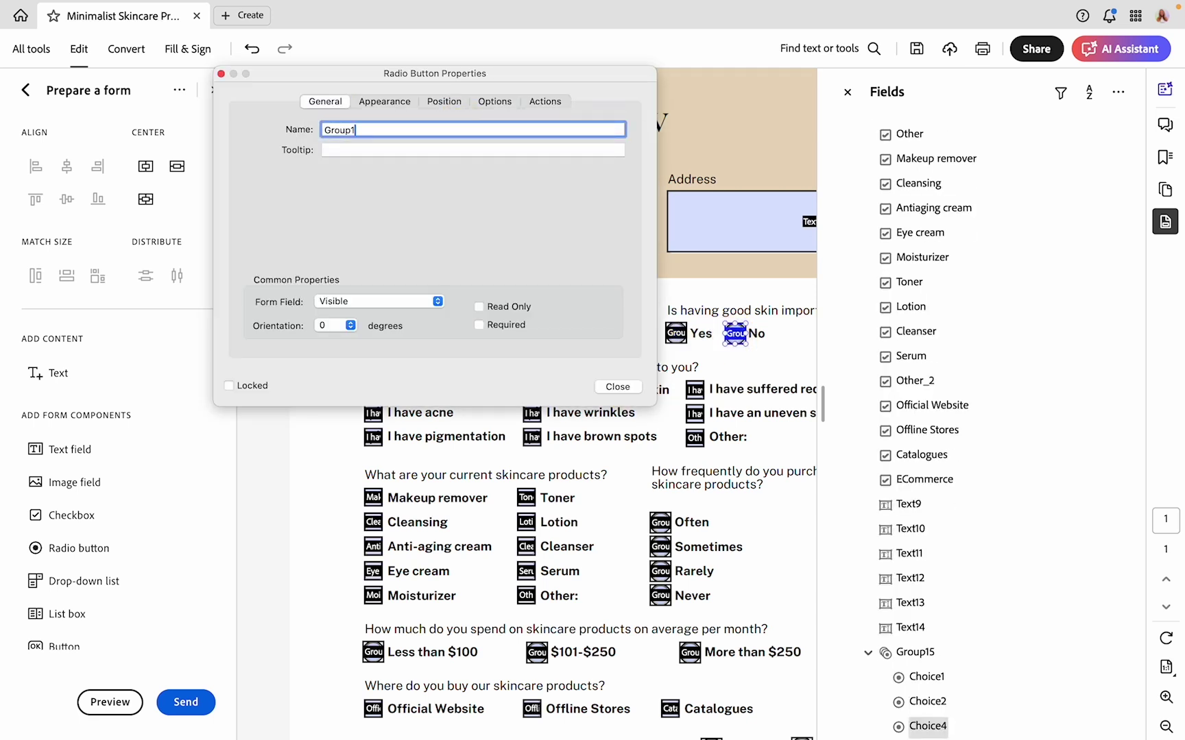
{"action": "type", "text": "6"}
{"action": "left_click", "coordinate": [617, 387]}
Copy the suggest-to-friends question text and use it as the Yes radio's group name.
{"action": "scroll", "coordinate": [620, 392], "scroll_direction": "down", "scroll_amount": 5}
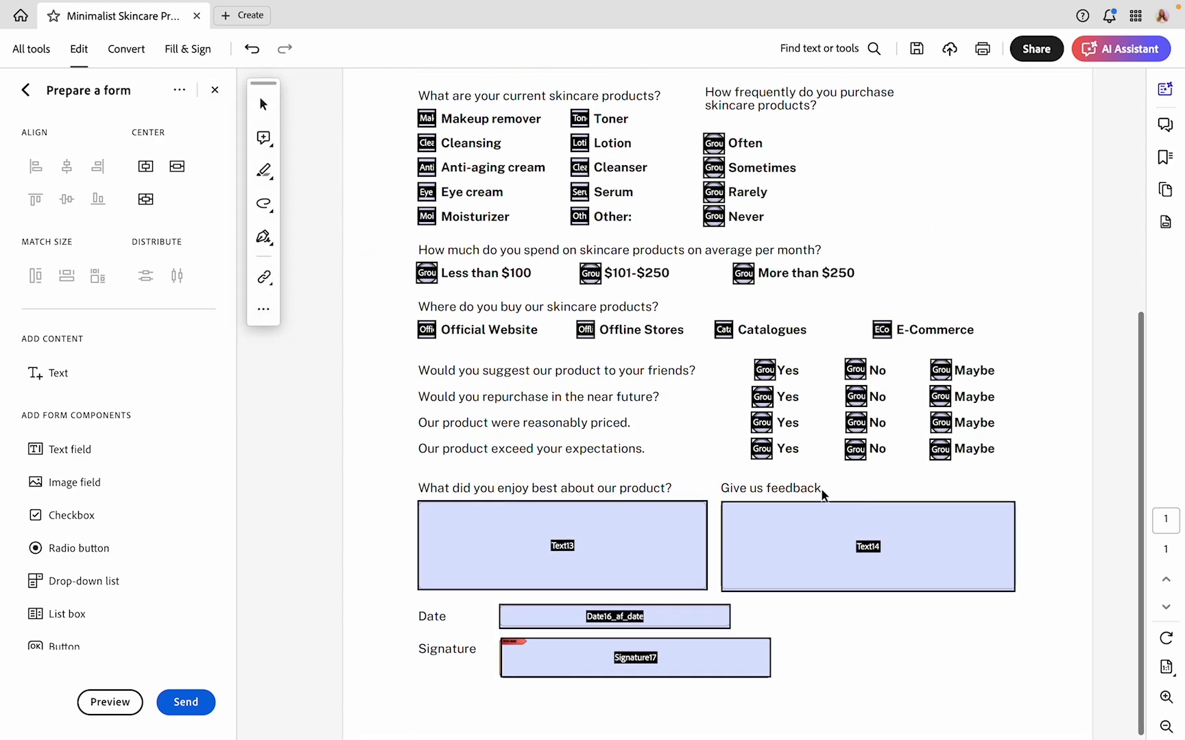
{"action": "left_click", "coordinate": [418, 373]}
{"action": "left_click", "coordinate": [694, 370]}
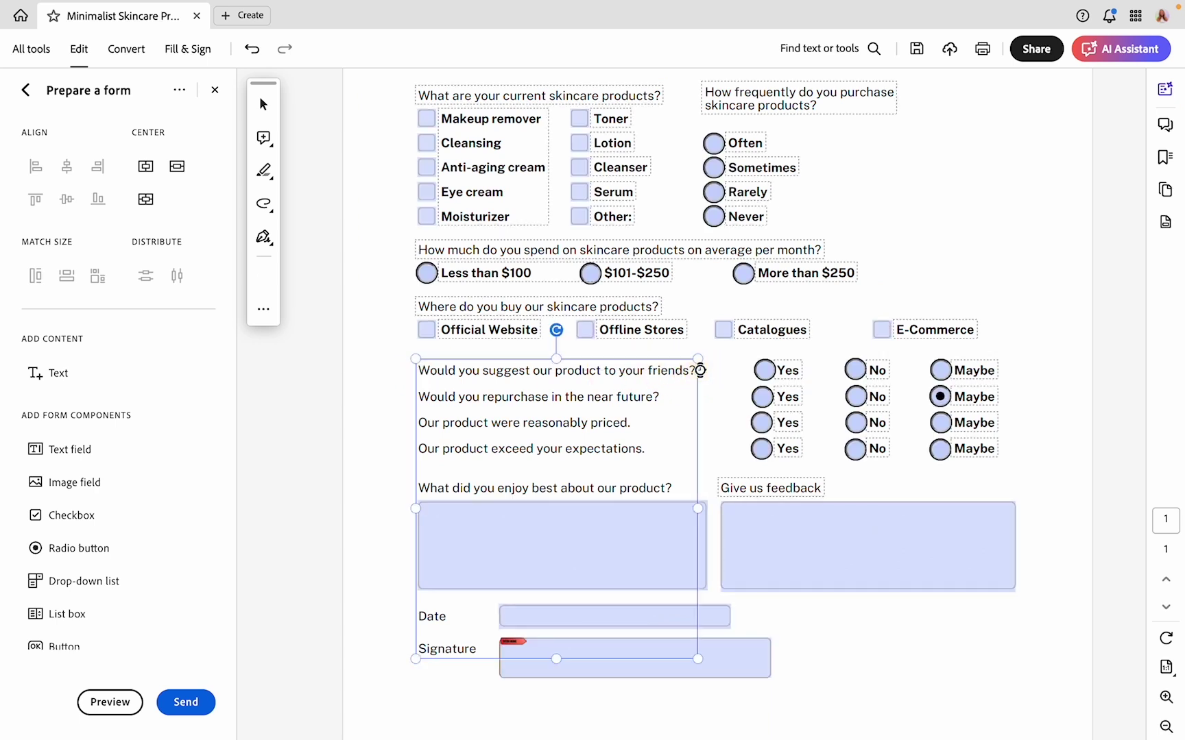
{"action": "left_click_drag", "start_coordinate": [691, 370], "coordinate": [403, 370]}
{"action": "key", "text": "super+c"}
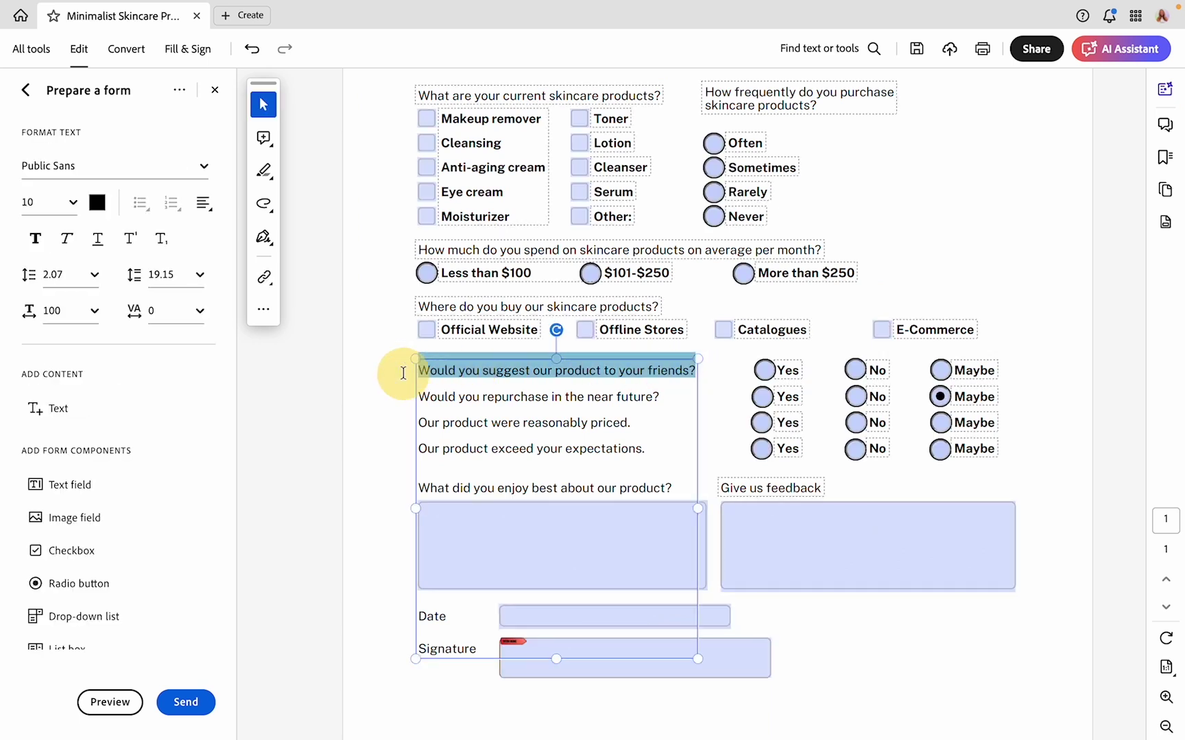
{"action": "left_click", "coordinate": [765, 370]}
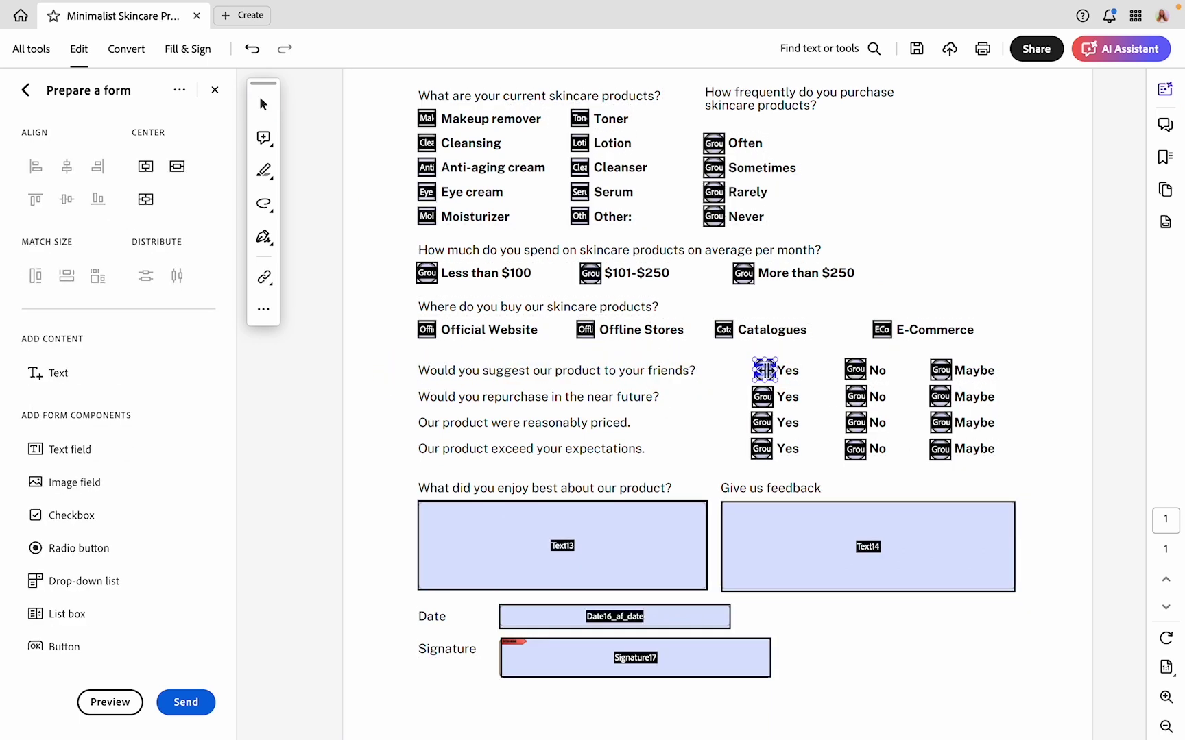
{"action": "double_click", "coordinate": [765, 371]}
{"action": "double_click", "coordinate": [410, 129]}
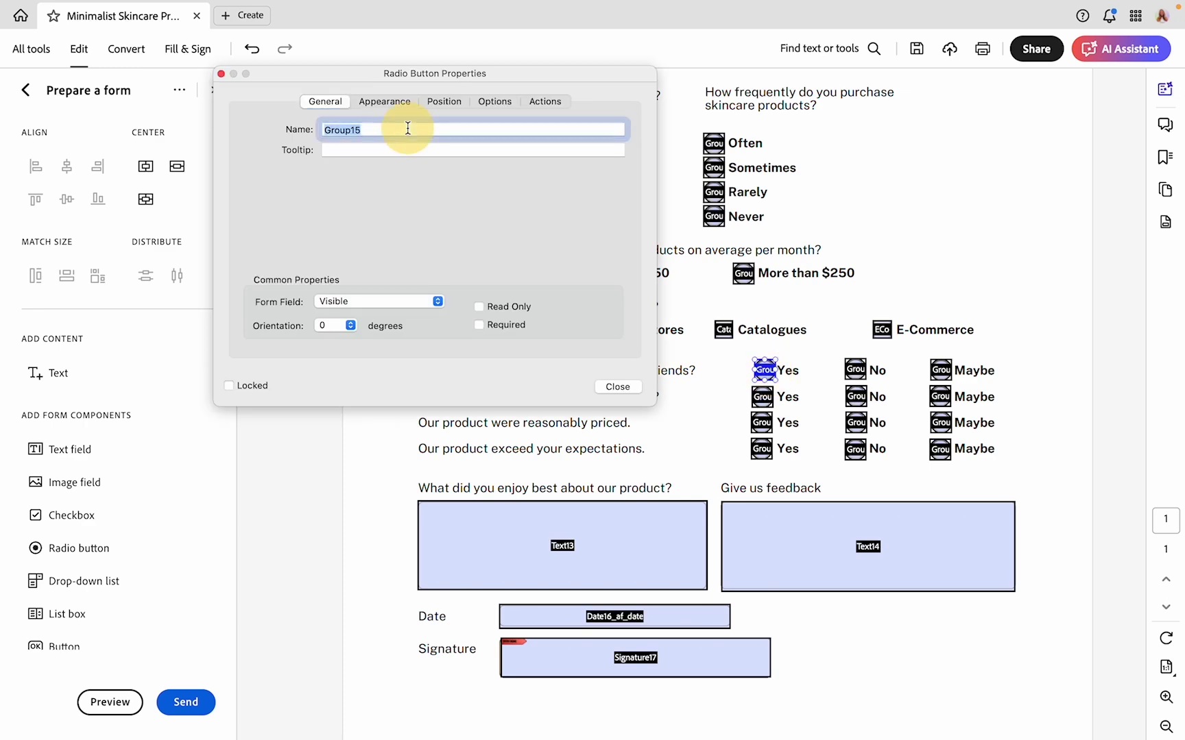
{"action": "key", "text": "super+v"}
{"action": "left_click", "coordinate": [618, 388]}
Give the suggest-to-friends No and Maybe radios the same question-named group.
{"action": "double_click", "coordinate": [855, 369]}
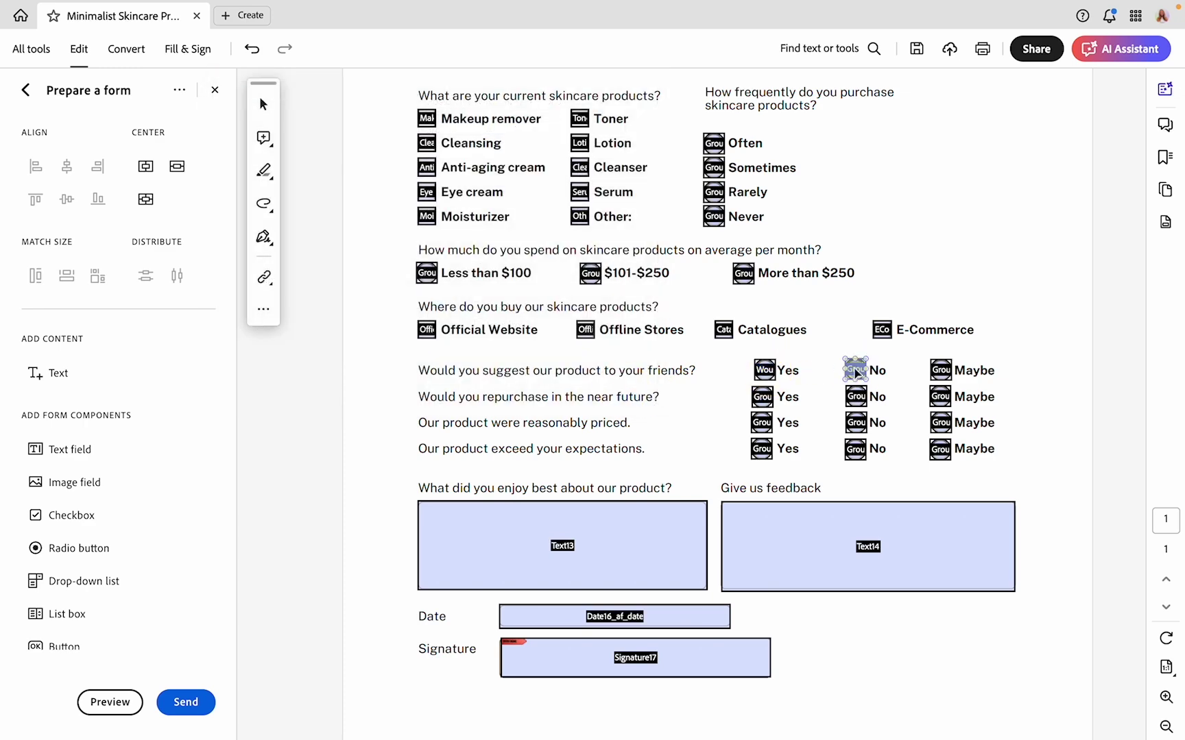
{"action": "double_click", "coordinate": [526, 128]}
{"action": "key", "text": "super+v"}
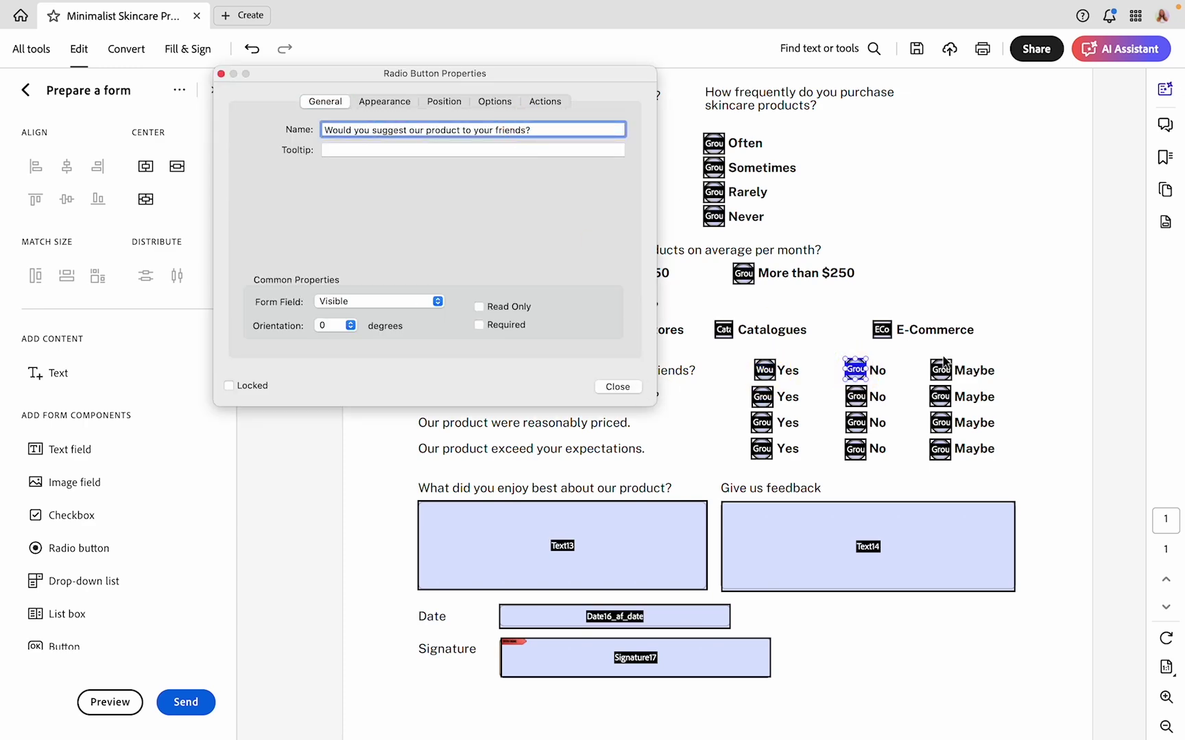
{"action": "left_click", "coordinate": [619, 387]}
{"action": "double_click", "coordinate": [940, 369]}
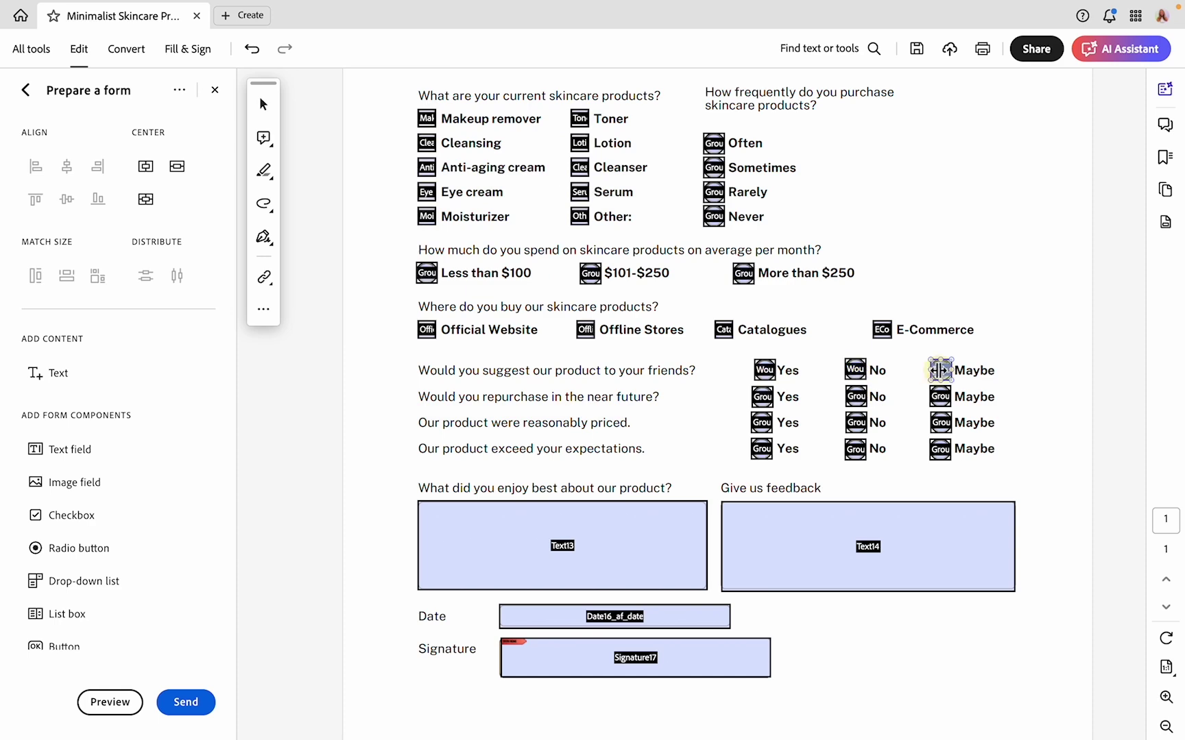
{"action": "left_click", "coordinate": [505, 130]}
{"action": "key", "text": "super+a"}
{"action": "key", "text": "super+v"}
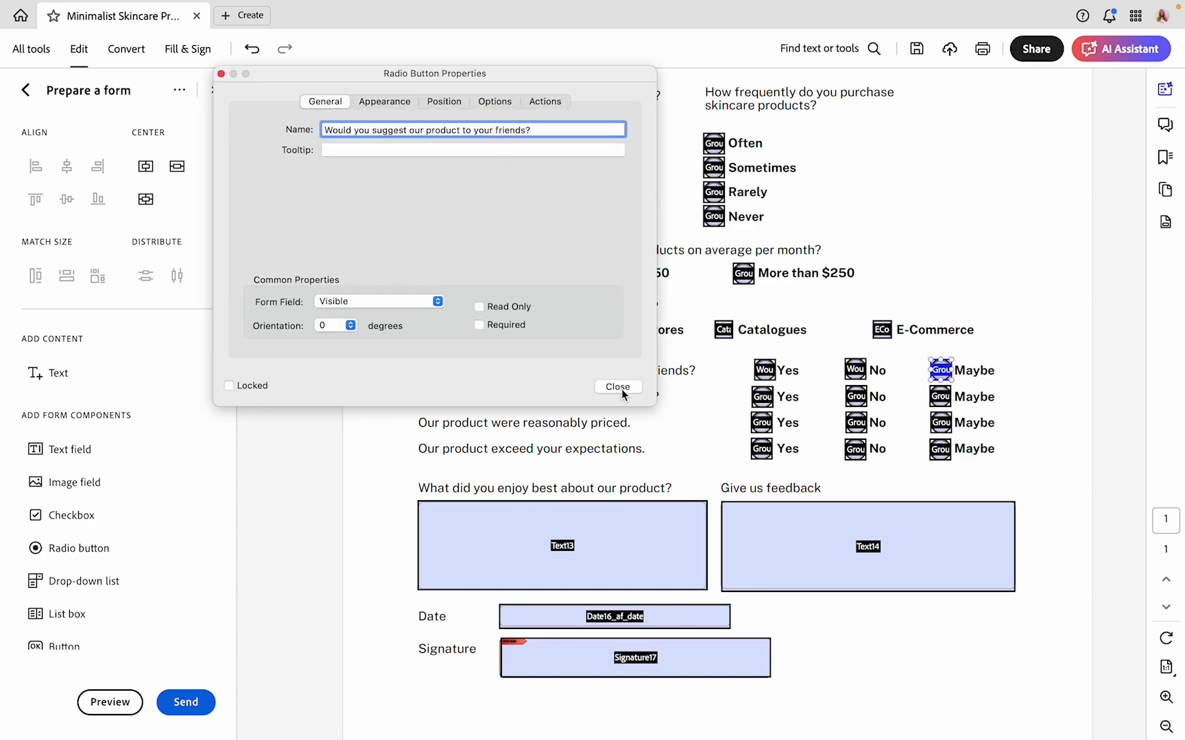
{"action": "left_click", "coordinate": [617, 386]}
{"action": "left_click", "coordinate": [589, 390]}
Group the repurchase row's Yes, No and Maybe radios under the repurchase question's name.
{"action": "left_click", "coordinate": [762, 396]}
{"action": "left_click", "coordinate": [856, 396], "text": "shift"}
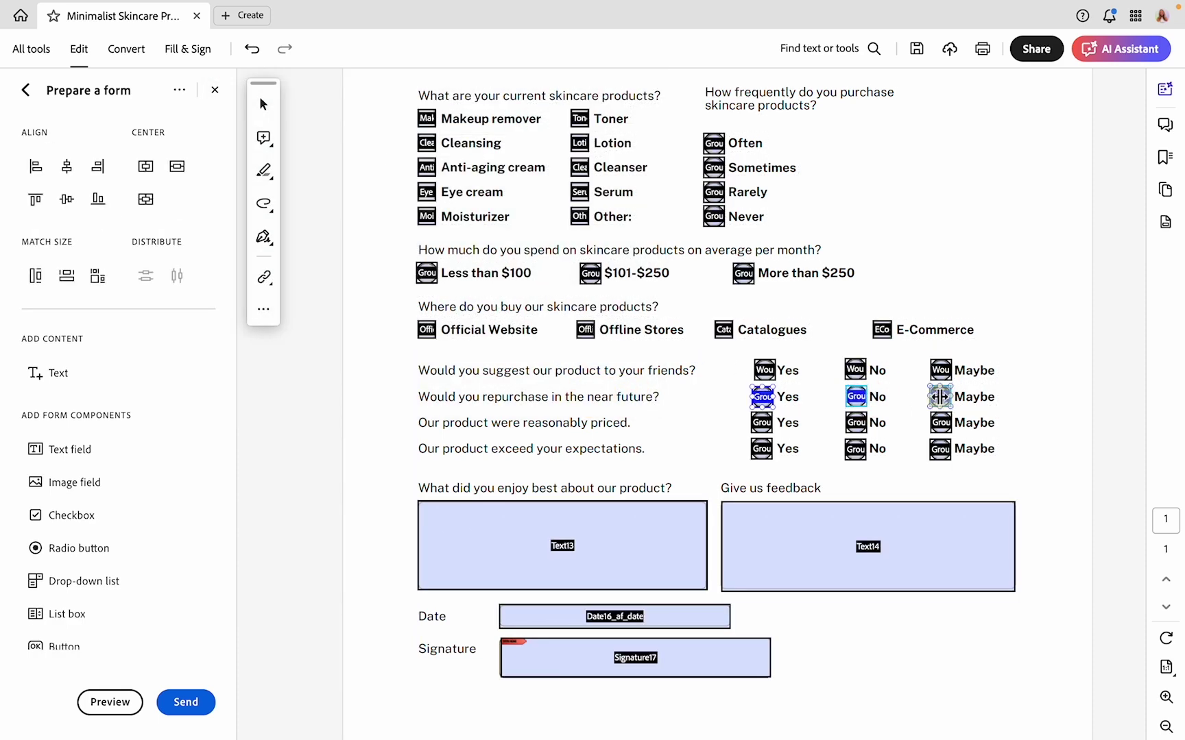
{"action": "left_click", "coordinate": [940, 396], "text": "shift"}
{"action": "double_click", "coordinate": [939, 396]}
{"action": "left_click", "coordinate": [425, 172]}
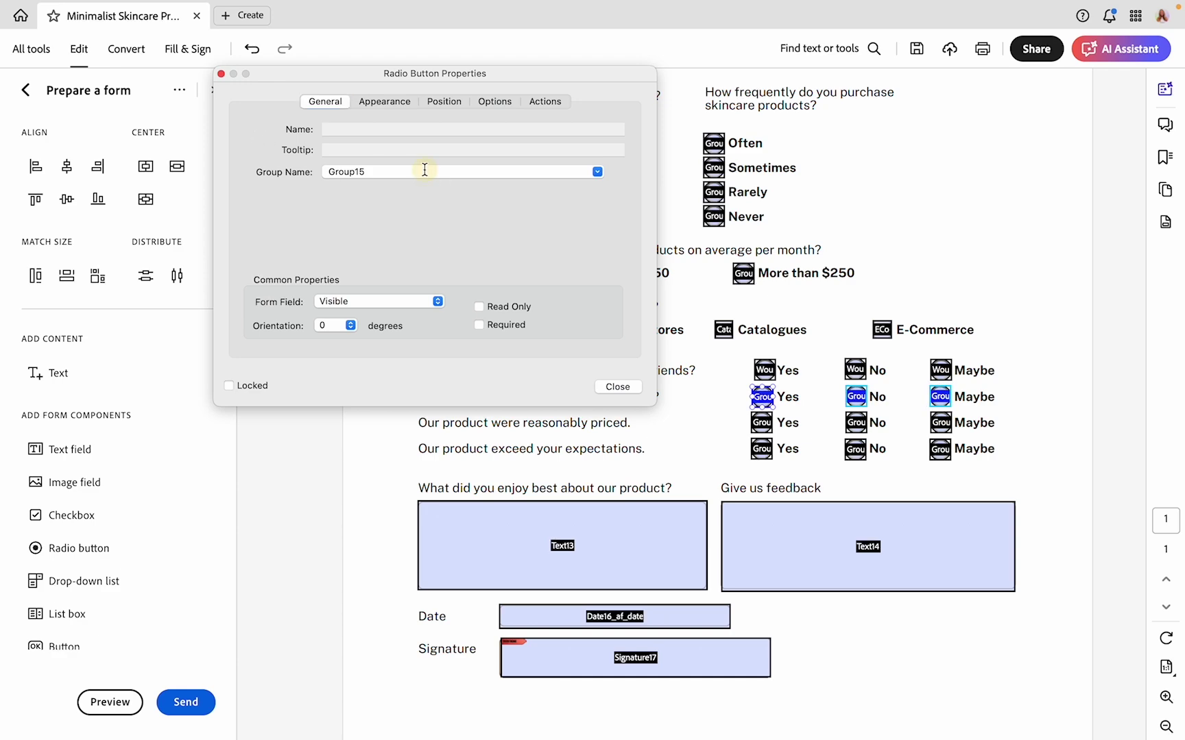
{"action": "key", "text": "super+a"}
{"action": "type", "text": "Would you repurchase in the near future?"}
{"action": "left_click", "coordinate": [617, 387]}
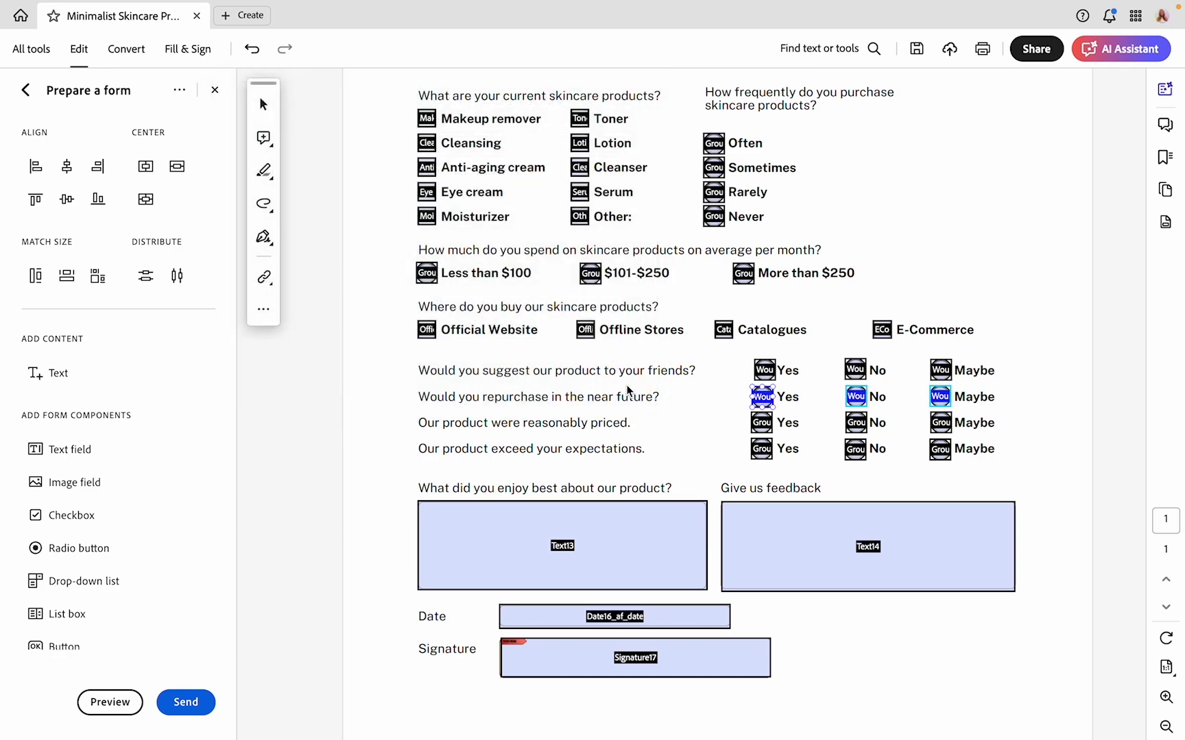
{"action": "left_click", "coordinate": [587, 419]}
Name the priced row's radio group 'Our product were reasonably priced.'.
{"action": "left_click", "coordinate": [586, 416]}
{"action": "left_click_drag", "start_coordinate": [631, 417], "coordinate": [402, 415]}
{"action": "key", "text": "super+c"}
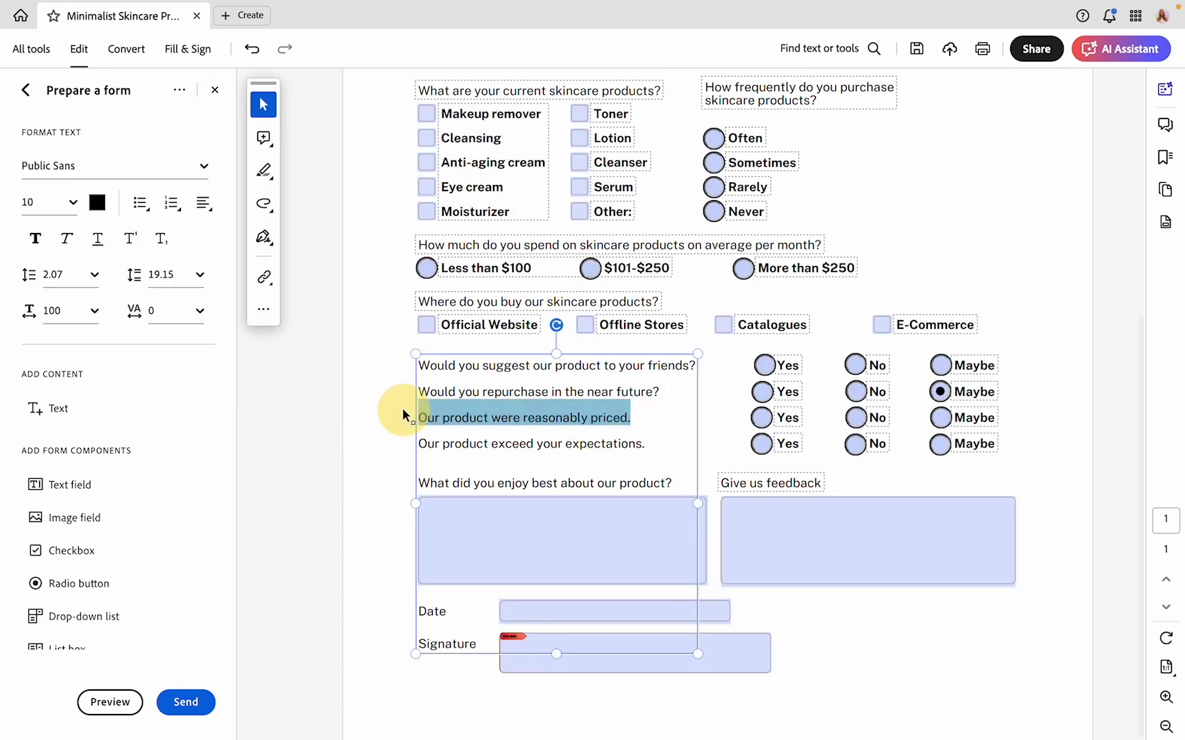
{"action": "left_click", "coordinate": [762, 418]}
{"action": "left_click", "coordinate": [855, 417], "text": "shift"}
{"action": "left_click", "coordinate": [940, 418], "text": "shift"}
{"action": "double_click", "coordinate": [940, 418]}
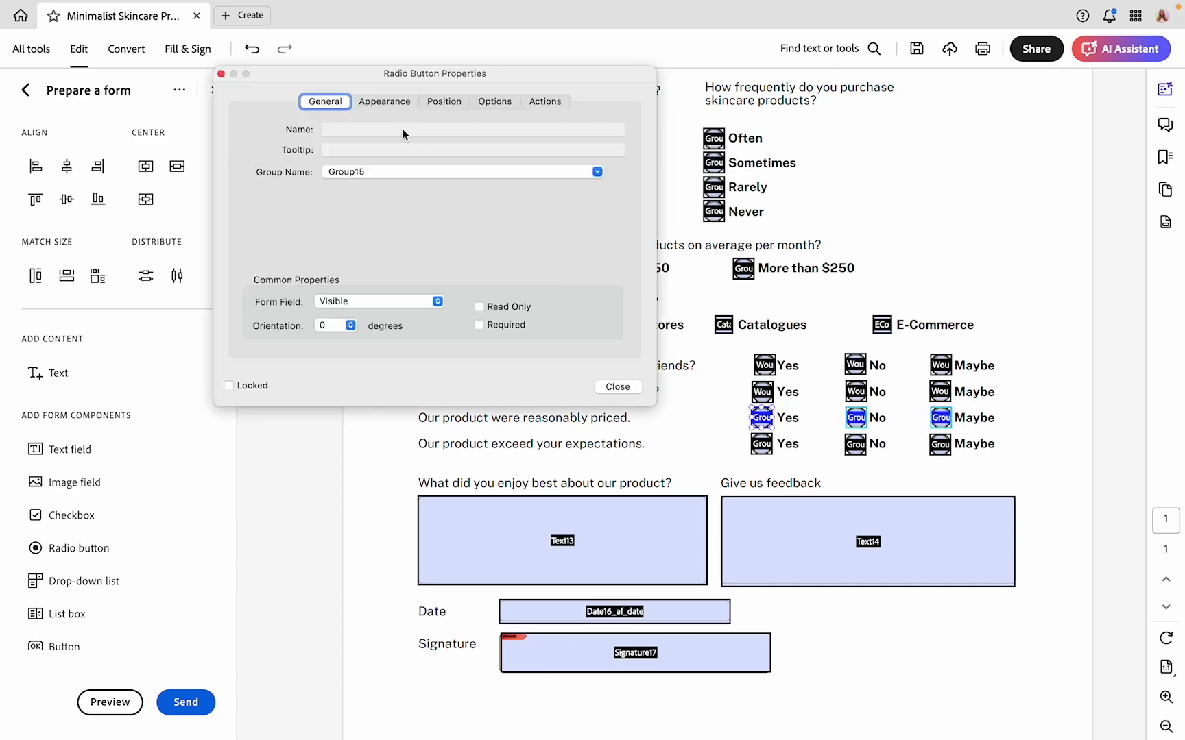
{"action": "left_click", "coordinate": [396, 171]}
{"action": "key", "text": "super+a"}
{"action": "key", "text": "super+v"}
{"action": "left_click", "coordinate": [617, 387]}
Name the expectations row's radio group 'Our product exceed your expectations.'.
{"action": "left_click", "coordinate": [542, 444]}
{"action": "left_click_drag", "start_coordinate": [646, 444], "coordinate": [383, 444]}
{"action": "key", "text": "super+c"}
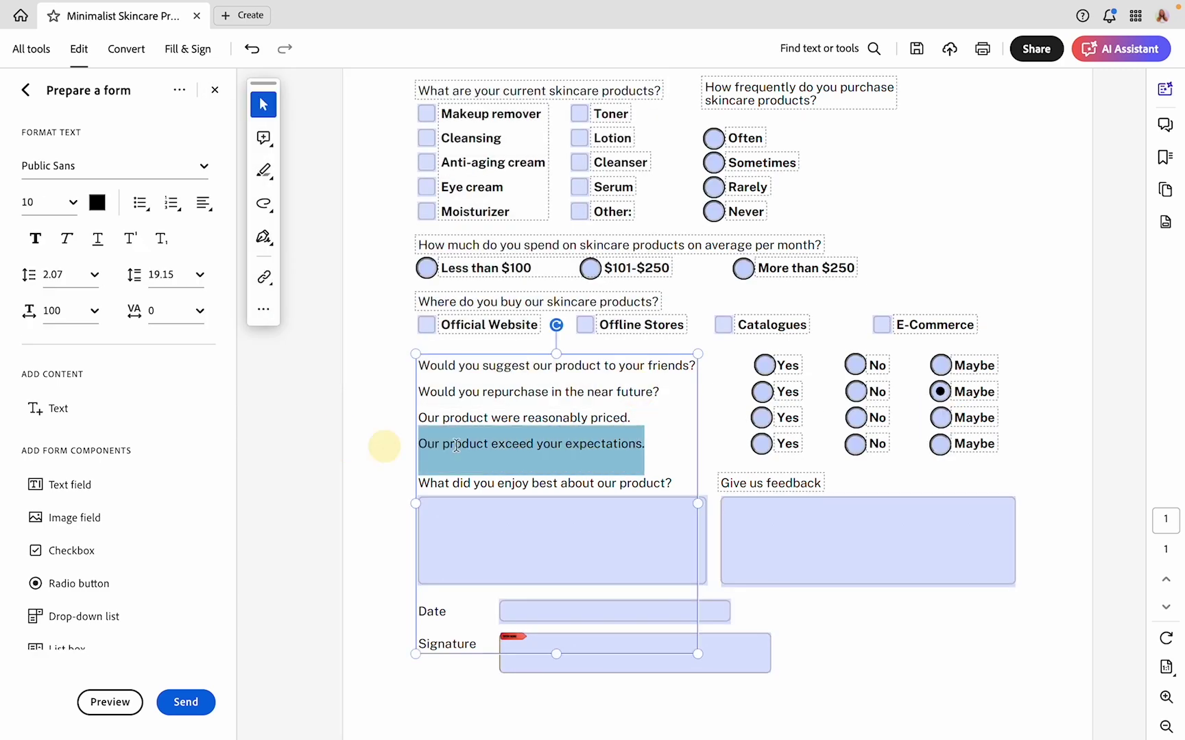
{"action": "left_click", "coordinate": [762, 444]}
{"action": "left_click", "coordinate": [855, 444], "text": "shift"}
{"action": "double_click", "coordinate": [940, 444]}
{"action": "left_click", "coordinate": [510, 172]}
{"action": "key", "text": "super+a"}
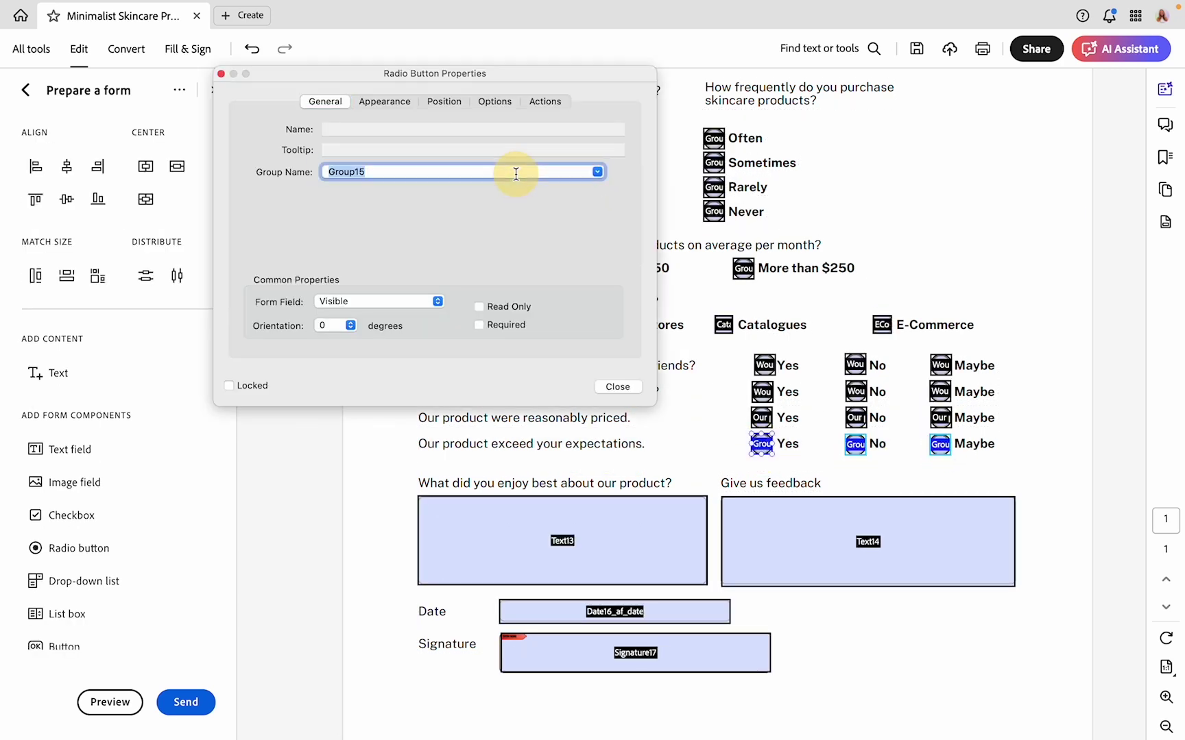
{"action": "key", "text": "super+v"}
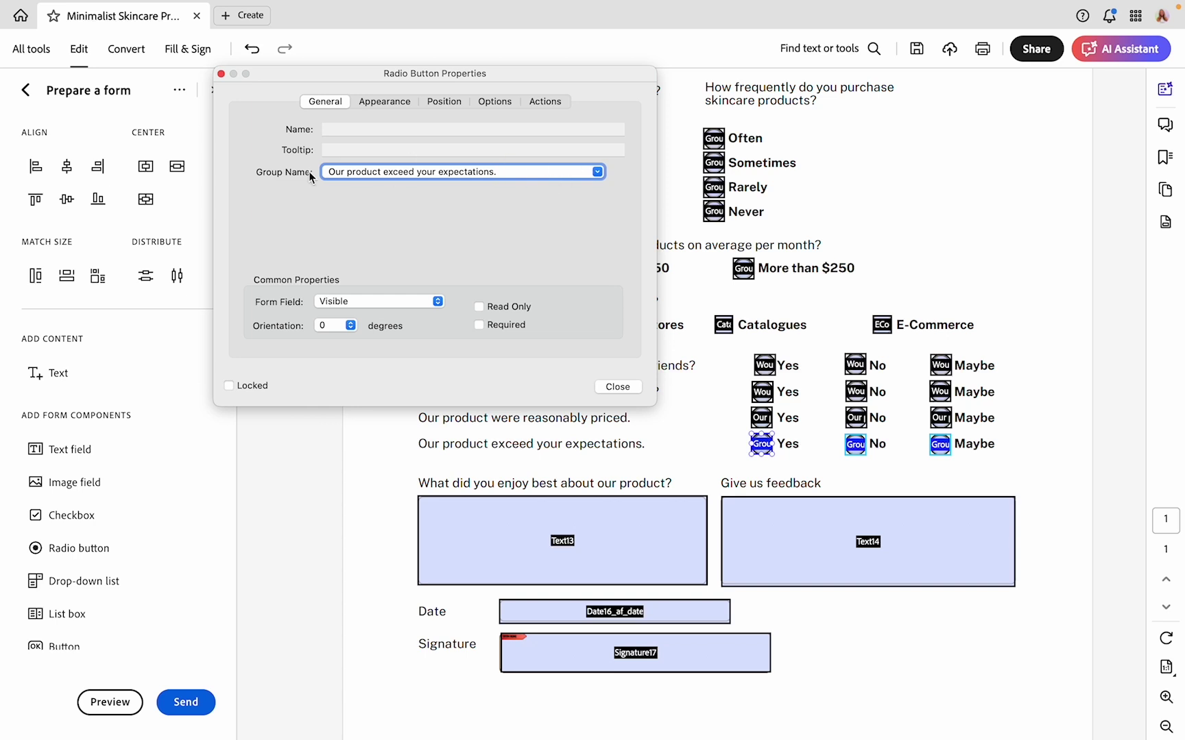
{"action": "left_click", "coordinate": [637, 392]}
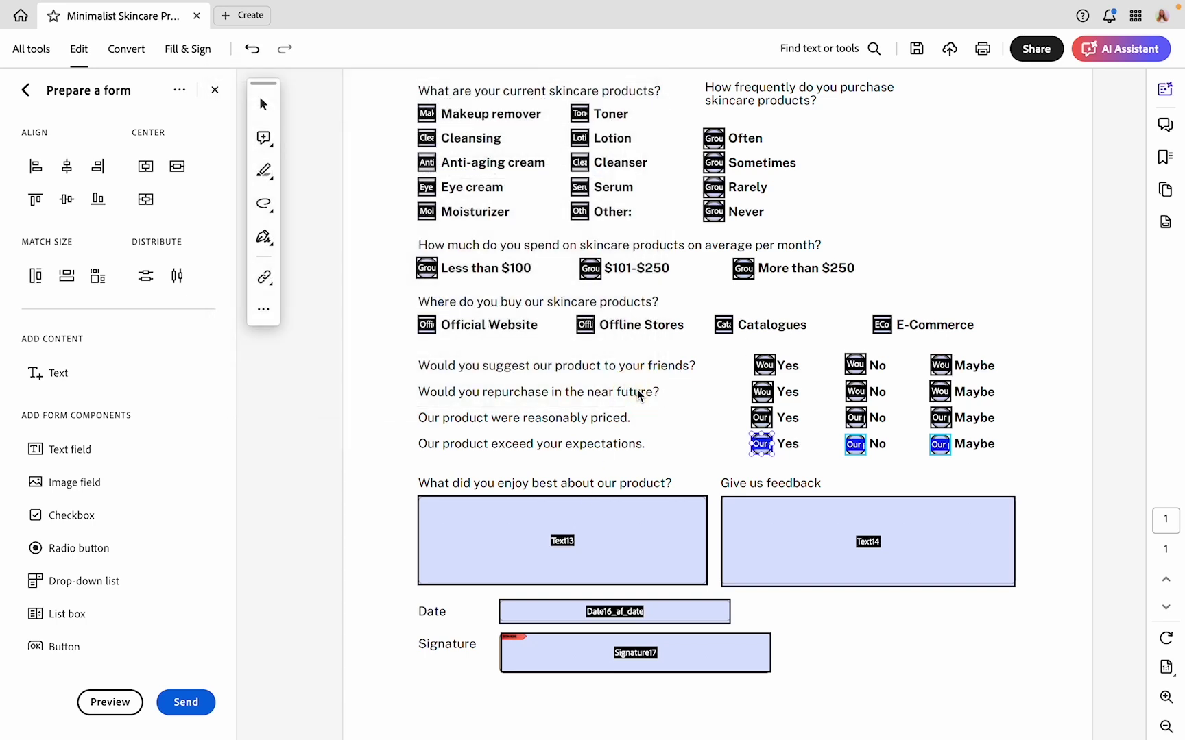
{"action": "left_click", "coordinate": [1165, 221]}
{"action": "scroll", "coordinate": [1016, 469], "scroll_direction": "down", "scroll_amount": 2}
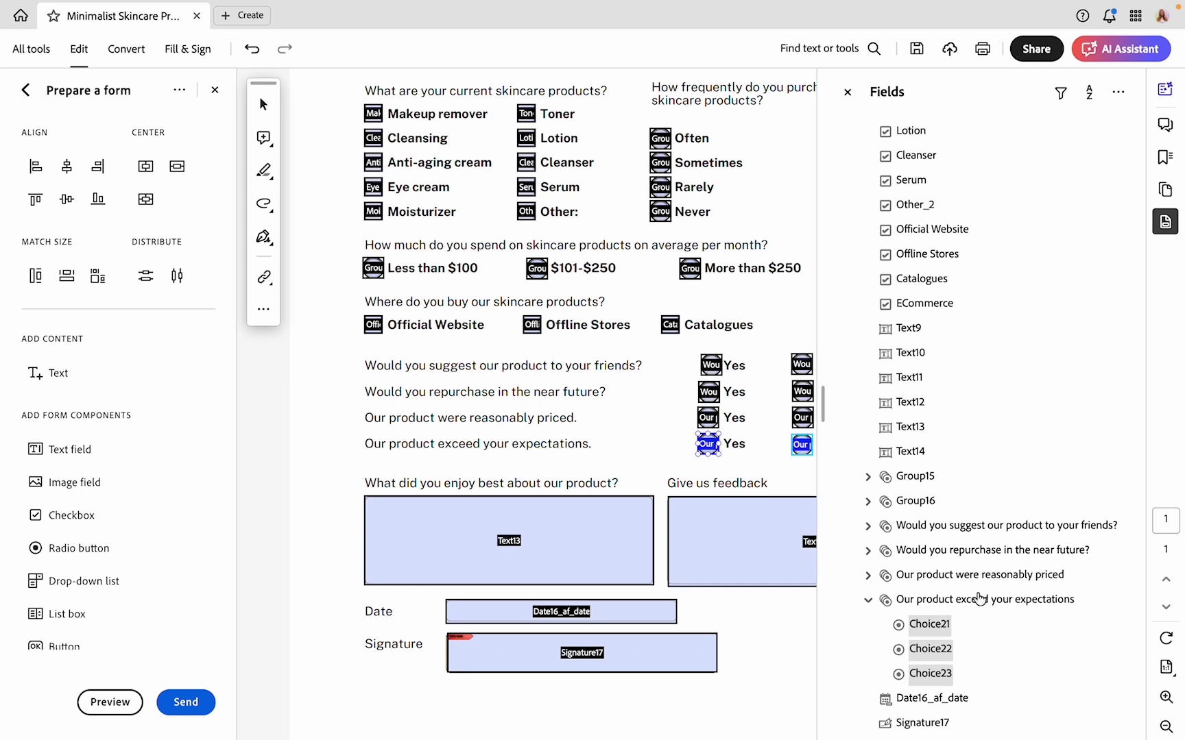
{"action": "left_click", "coordinate": [869, 600]}
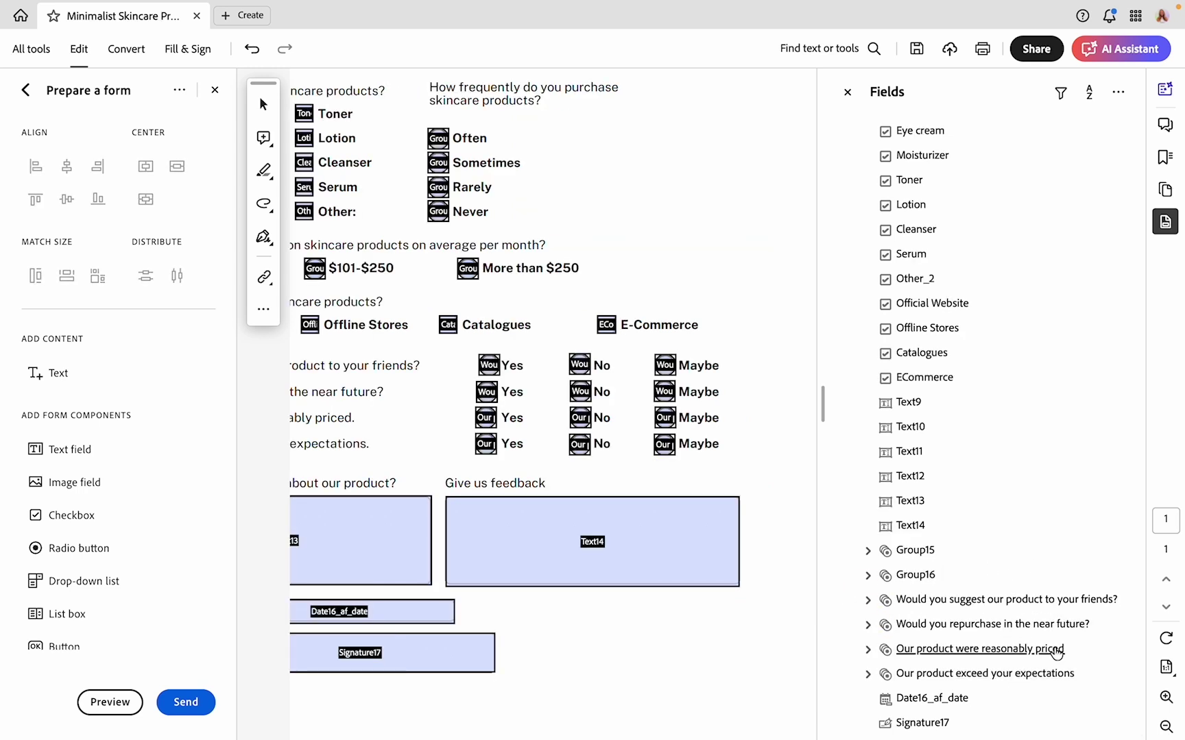
{"action": "left_click", "coordinate": [916, 552]}
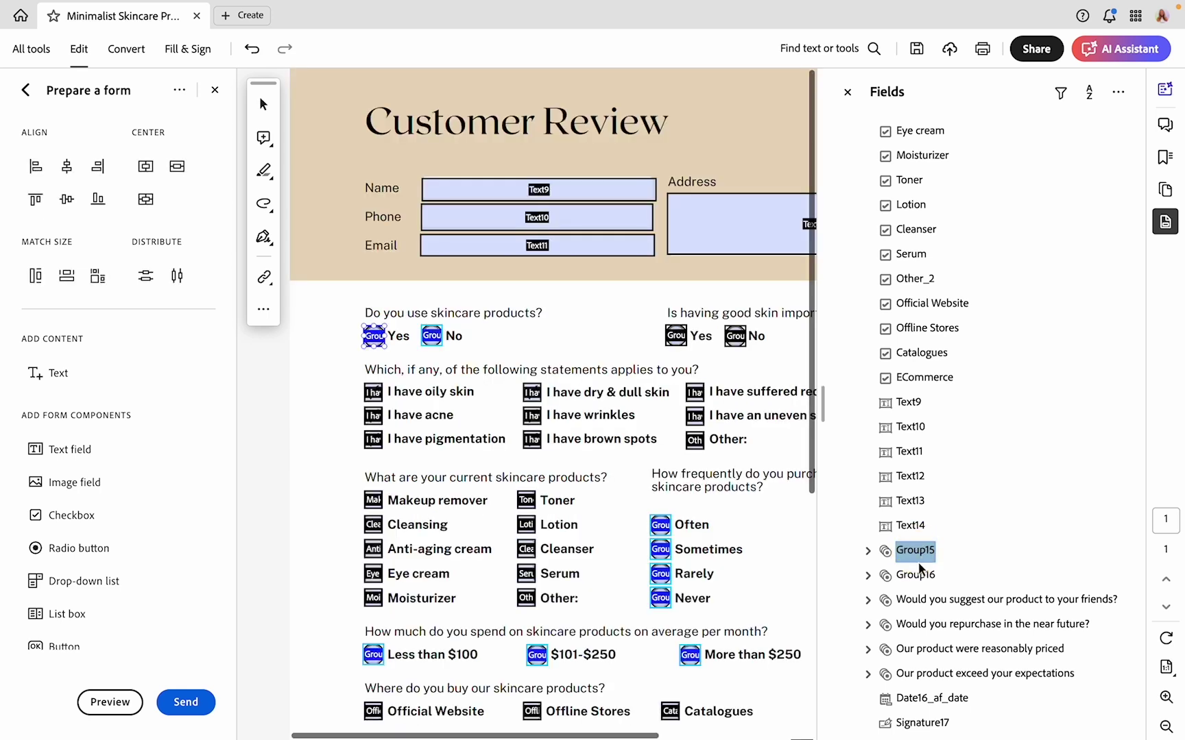
{"action": "left_click", "coordinate": [923, 576]}
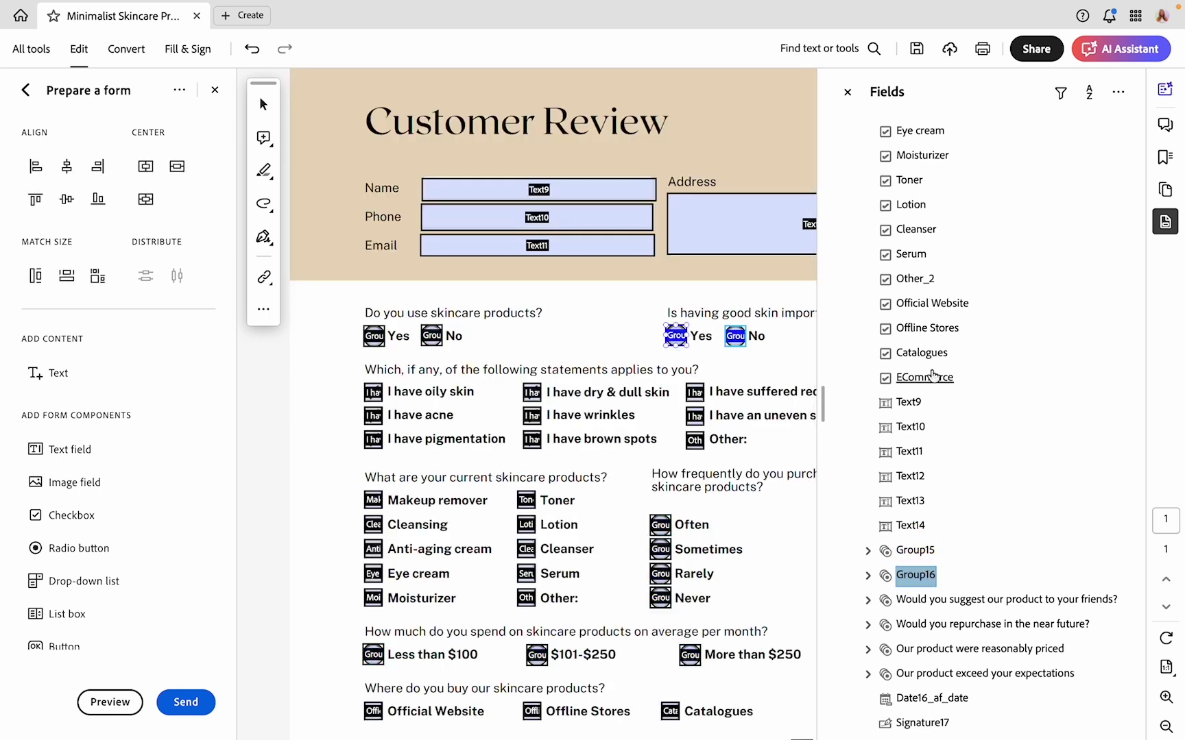
{"action": "left_click", "coordinate": [848, 92]}
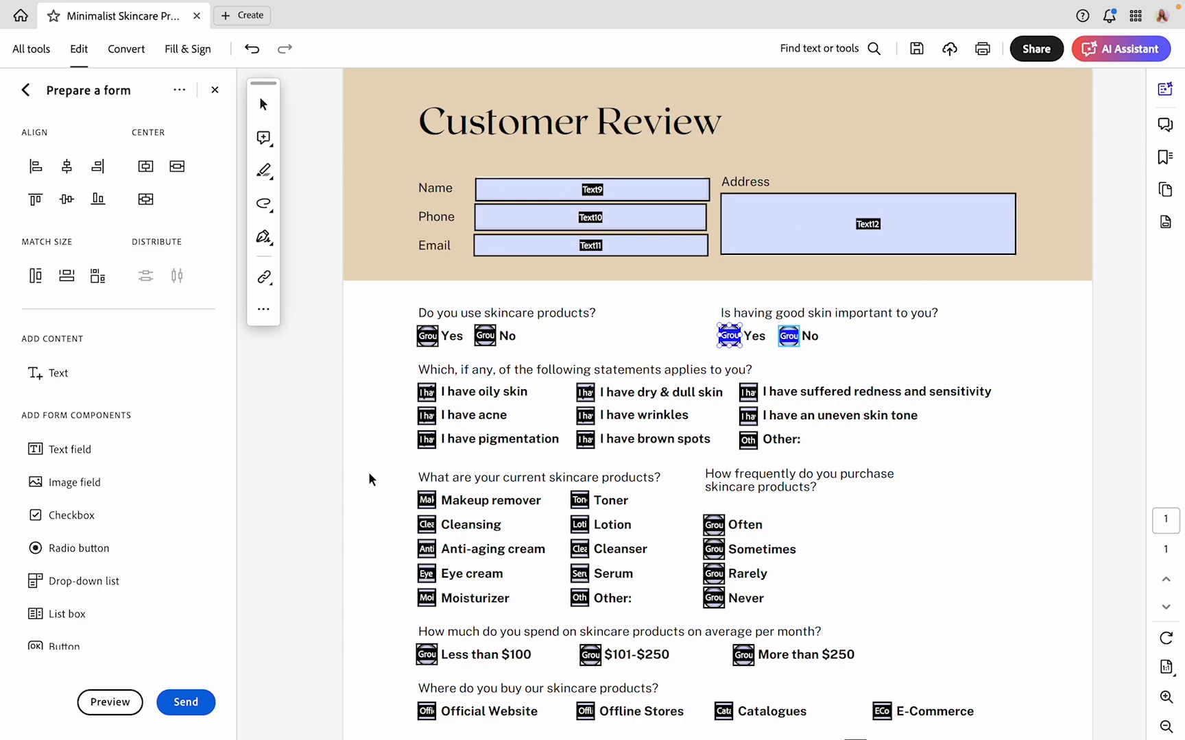
Preview the form, tick Cleansing, and answer No, Yes and Rarely to the first questions.
{"action": "left_click", "coordinate": [109, 703]}
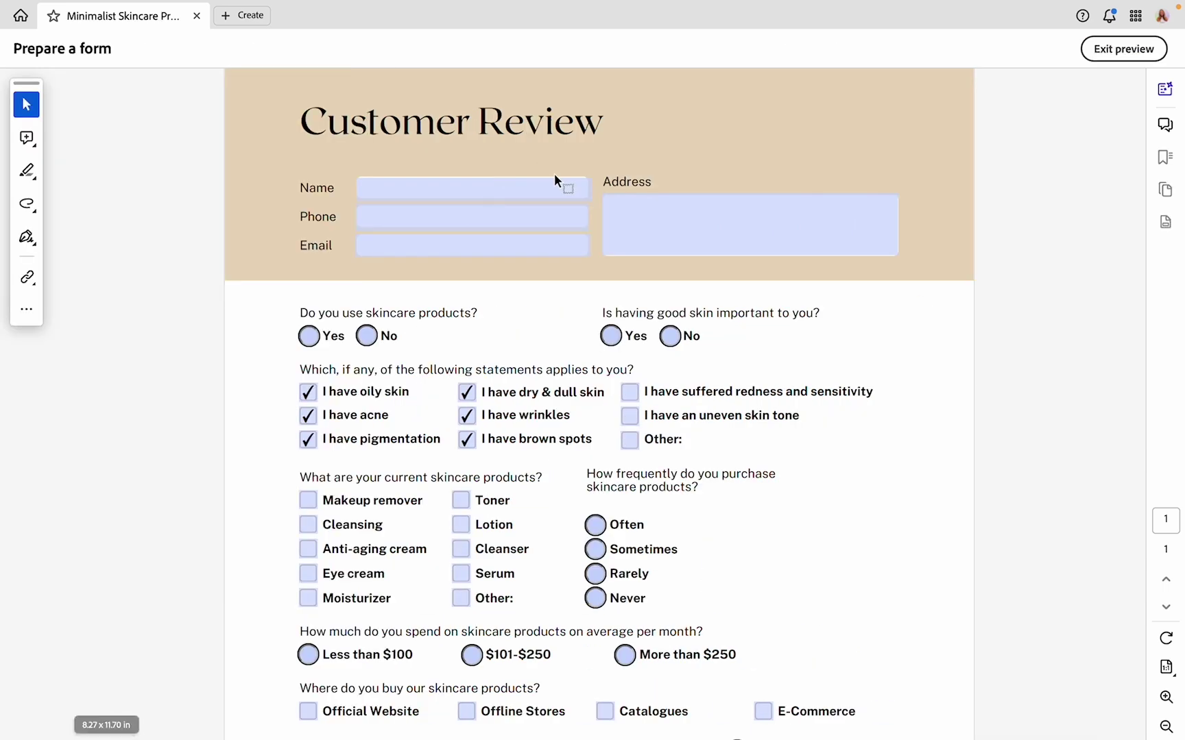
{"action": "scroll", "coordinate": [621, 450], "scroll_direction": "down", "scroll_amount": 1}
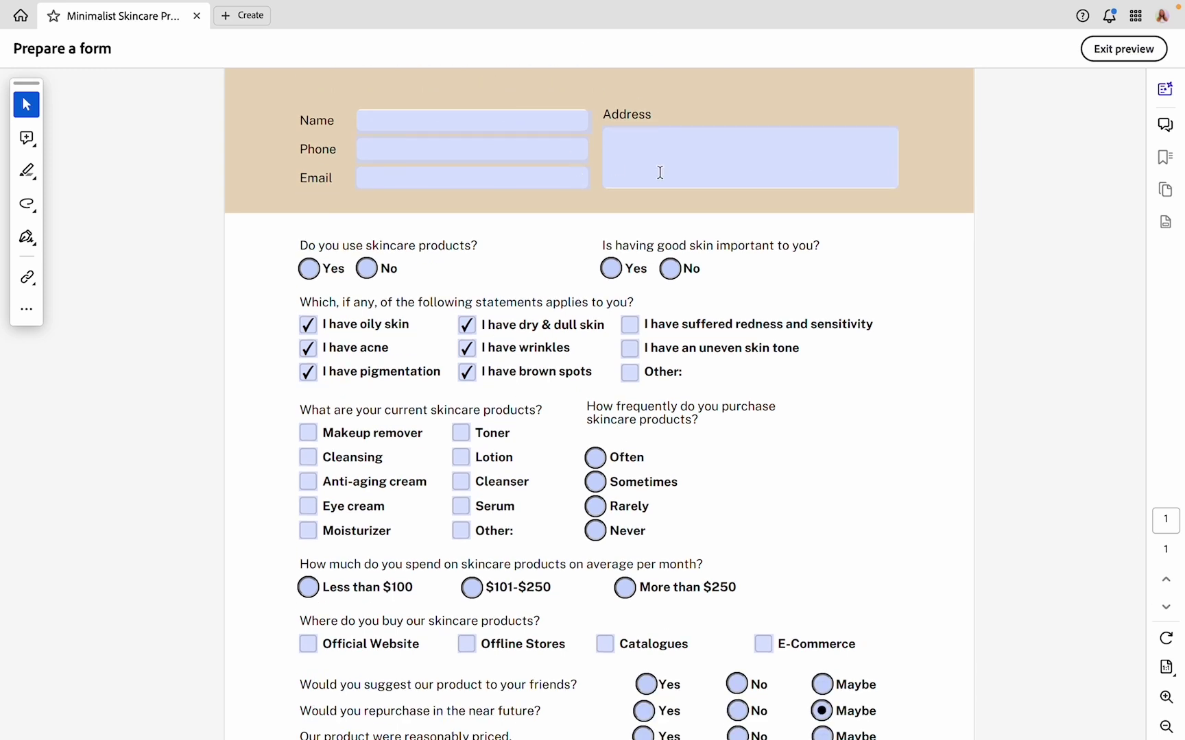
{"action": "left_click", "coordinate": [306, 460]}
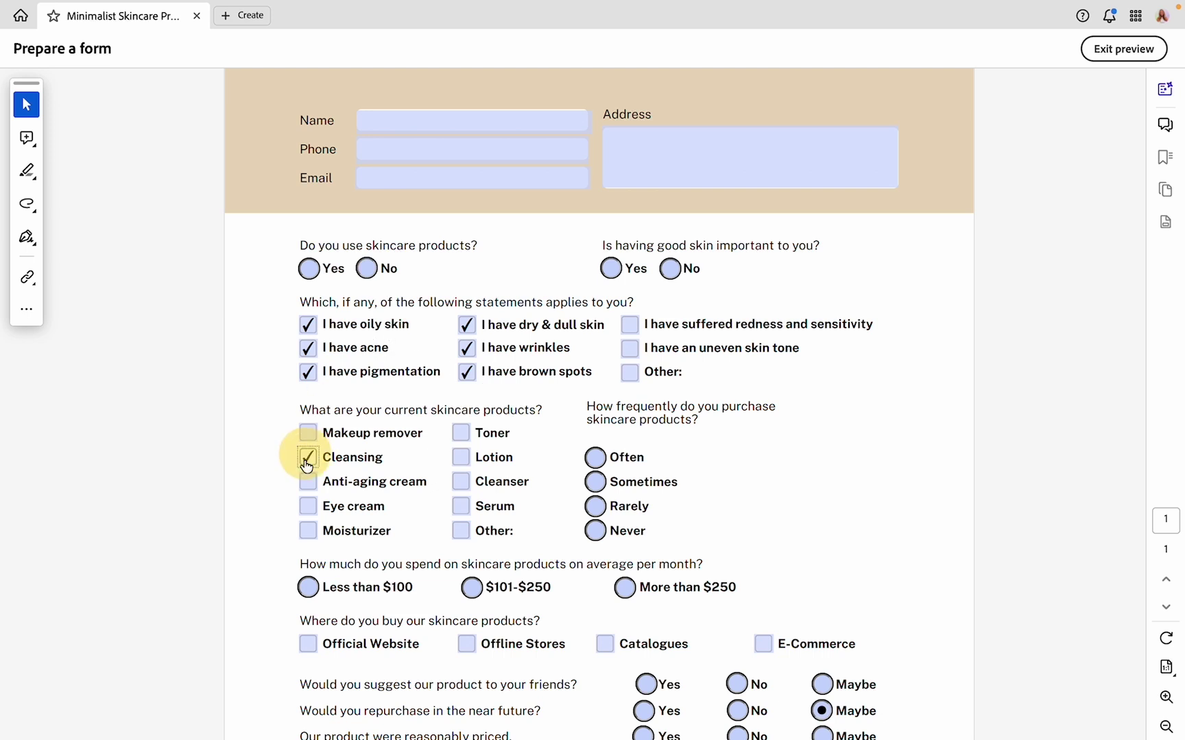
{"action": "left_click", "coordinate": [367, 268]}
{"action": "left_click", "coordinate": [611, 268]}
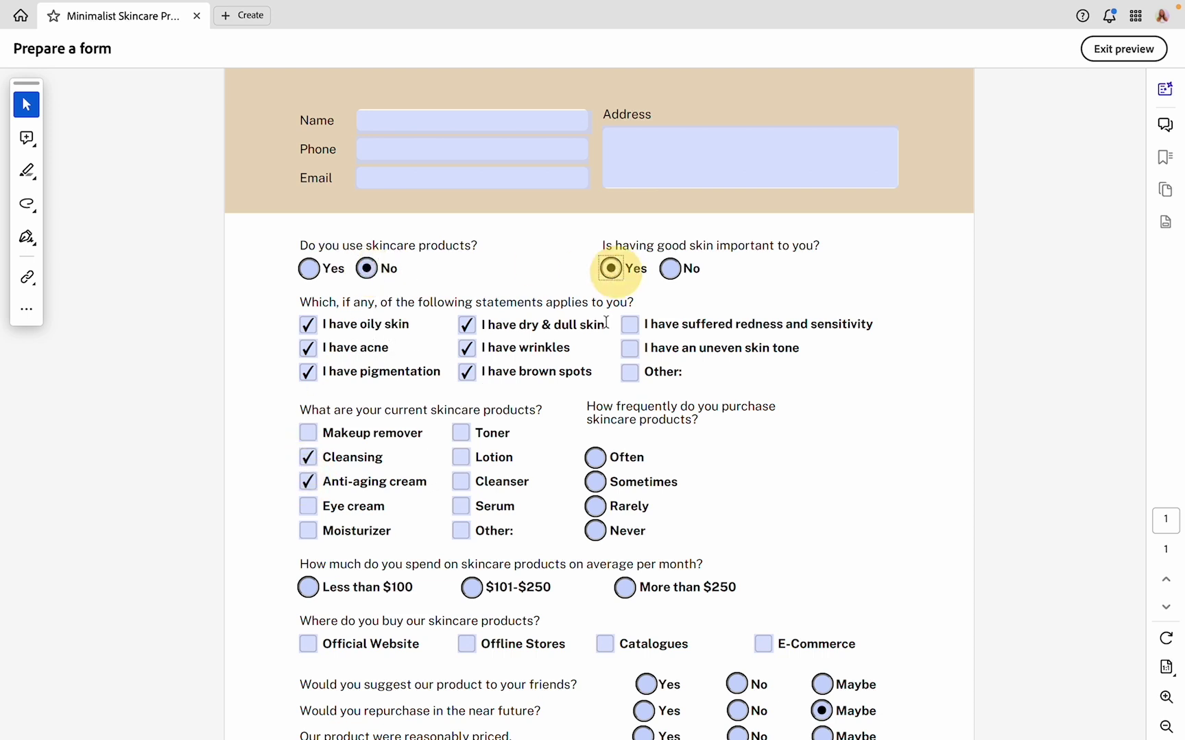
{"action": "left_click", "coordinate": [595, 506]}
Change the answers to Yes for skincare use, Sometimes for frequency and $101-$250 for spend.
{"action": "scroll", "coordinate": [613, 480], "scroll_direction": "down", "scroll_amount": 1}
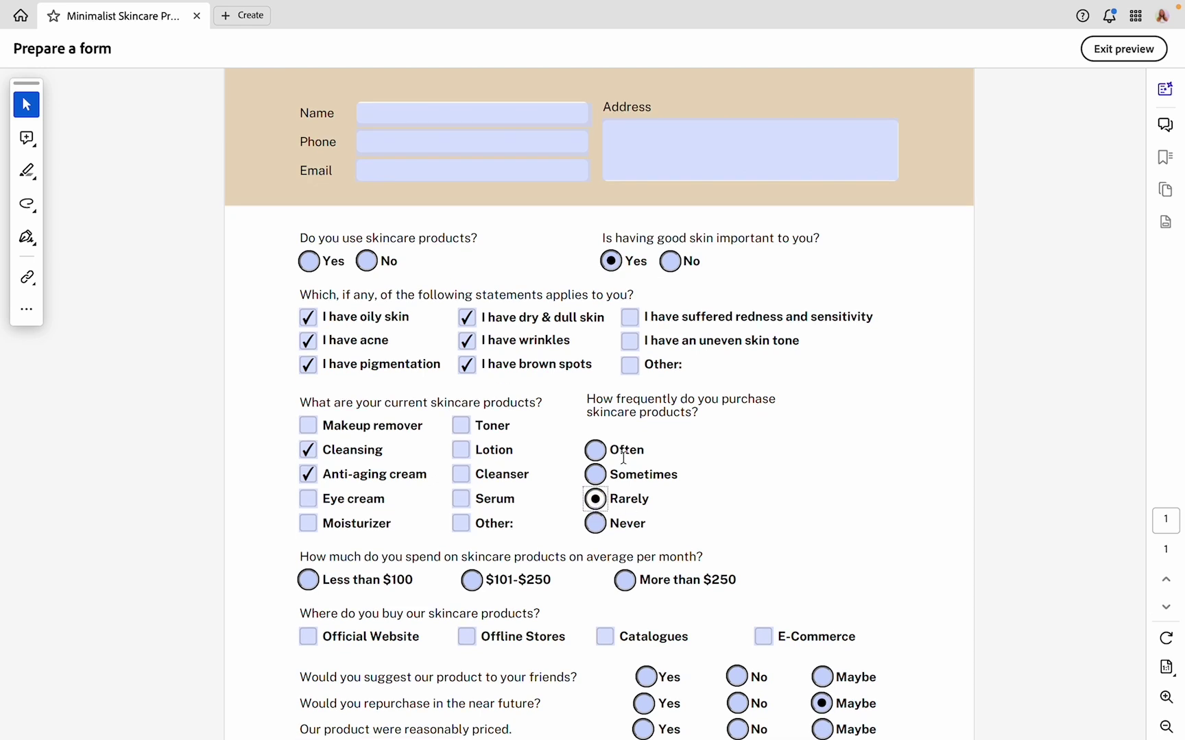
{"action": "left_click", "coordinate": [309, 261]}
{"action": "left_click", "coordinate": [595, 474]}
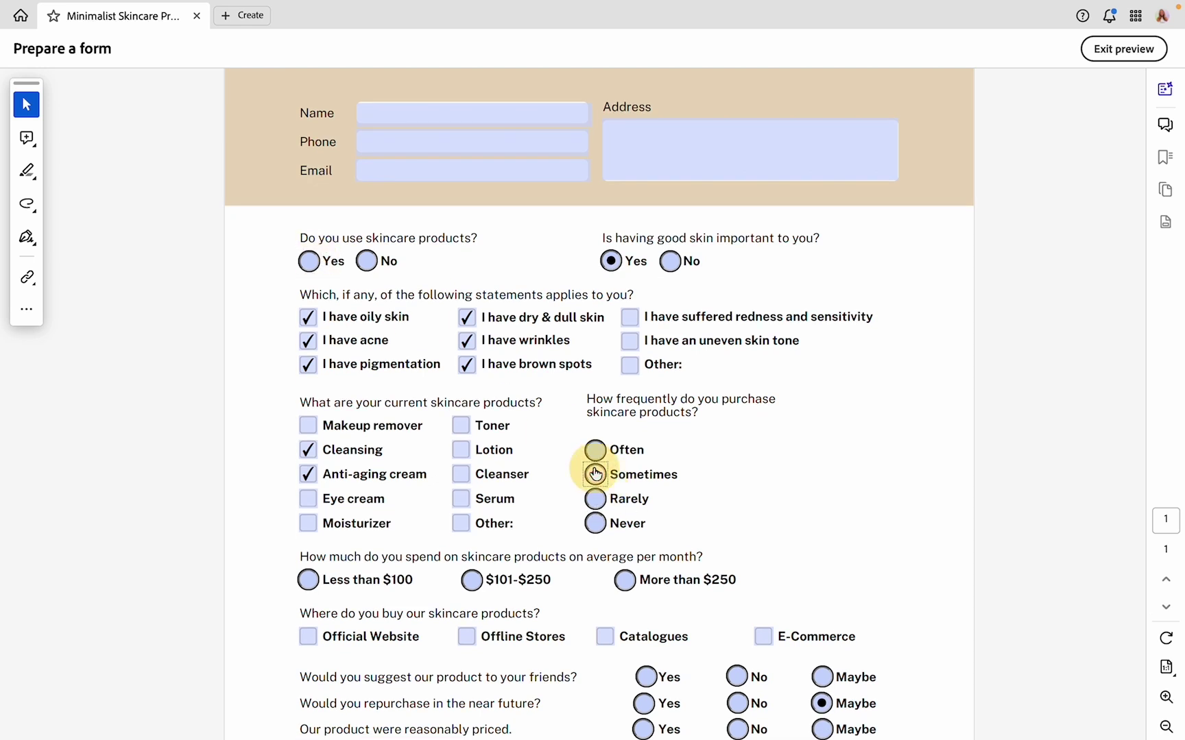
{"action": "left_click", "coordinate": [471, 581]}
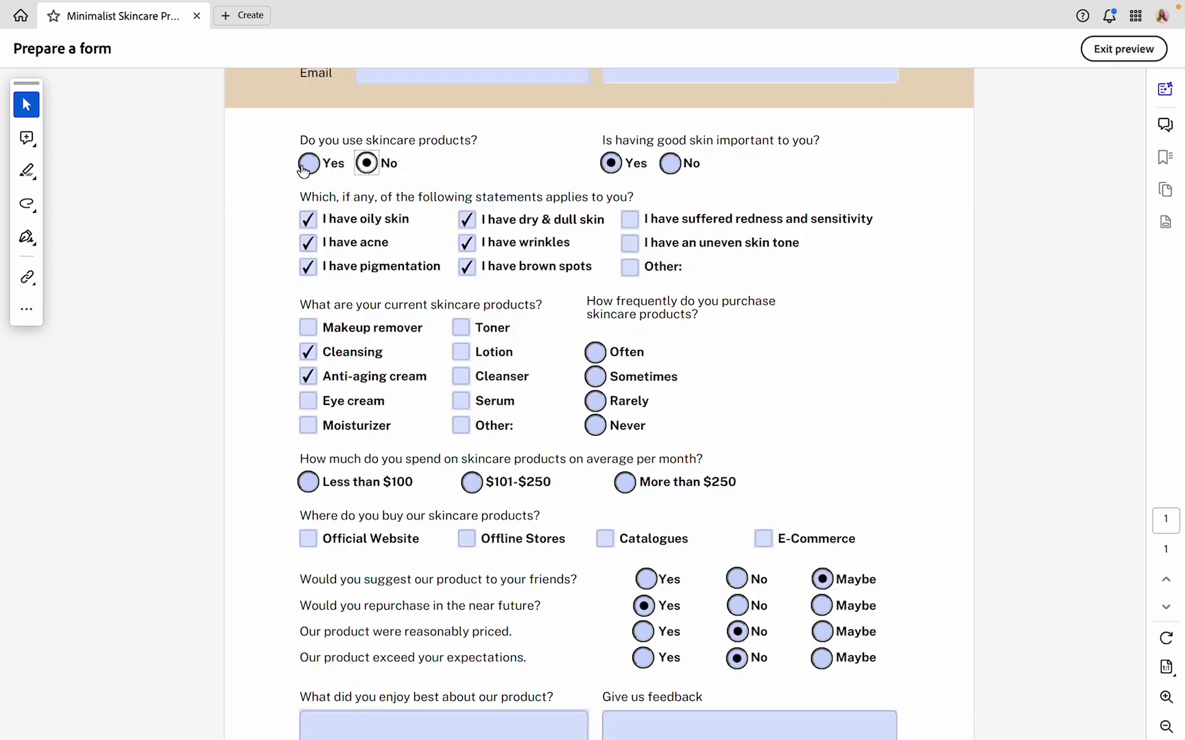
Highlight the skincare and monthly spend question texts, then toggle spend between More than $250 and $101-$250.
{"action": "left_click_drag", "start_coordinate": [299, 140], "coordinate": [479, 140]}
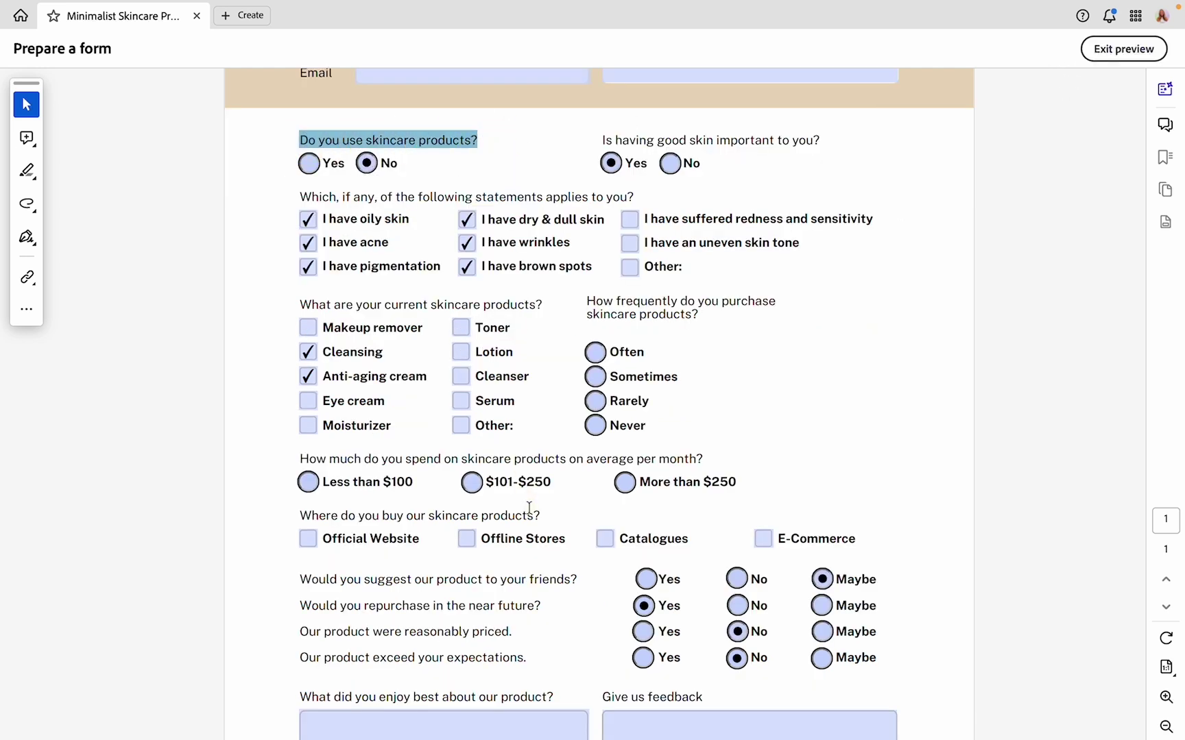
{"action": "left_click_drag", "start_coordinate": [304, 456], "coordinate": [686, 459]}
{"action": "left_click", "coordinate": [624, 481]}
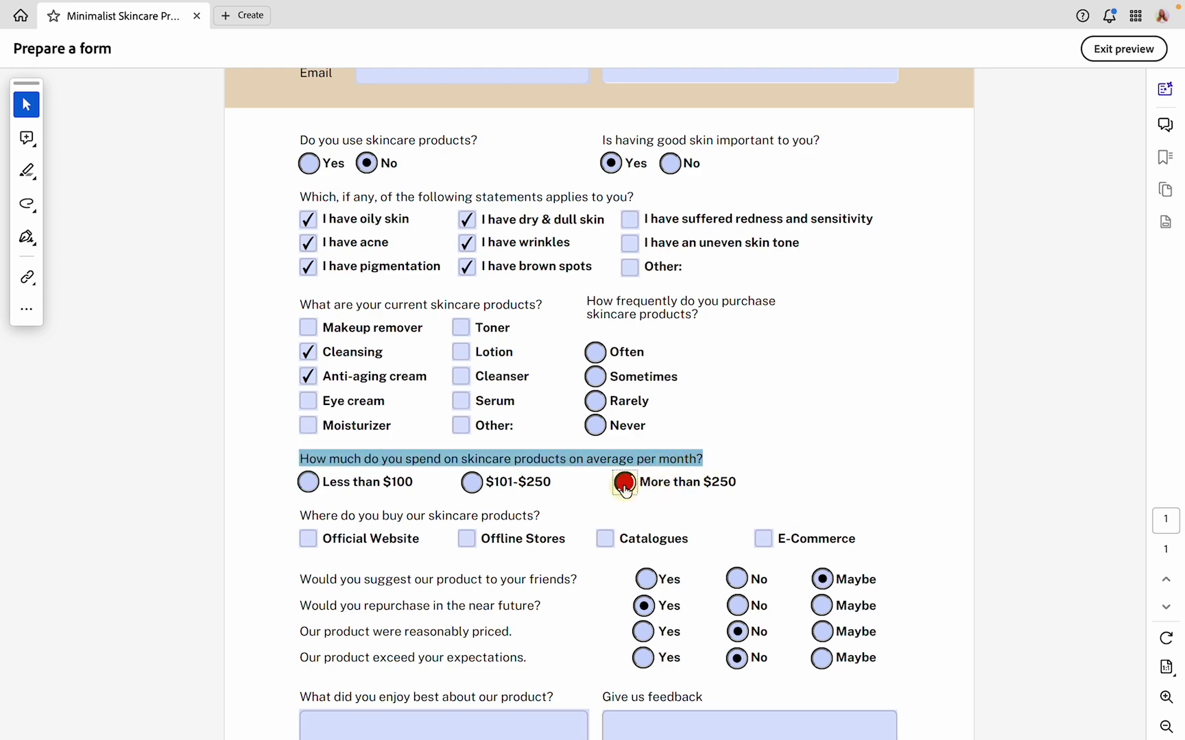
{"action": "left_click", "coordinate": [471, 482]}
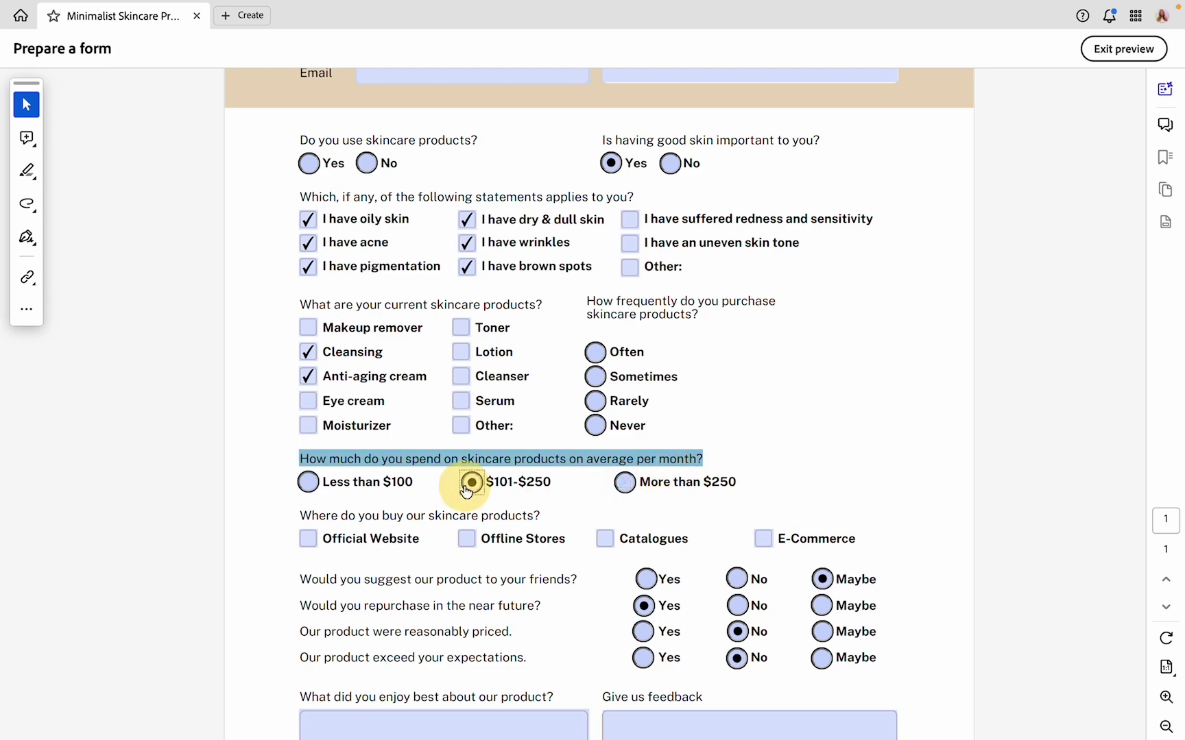
Exit preview and inspect the properties of the Less than $100 and skincare Yes radios.
{"action": "left_click", "coordinate": [1114, 49]}
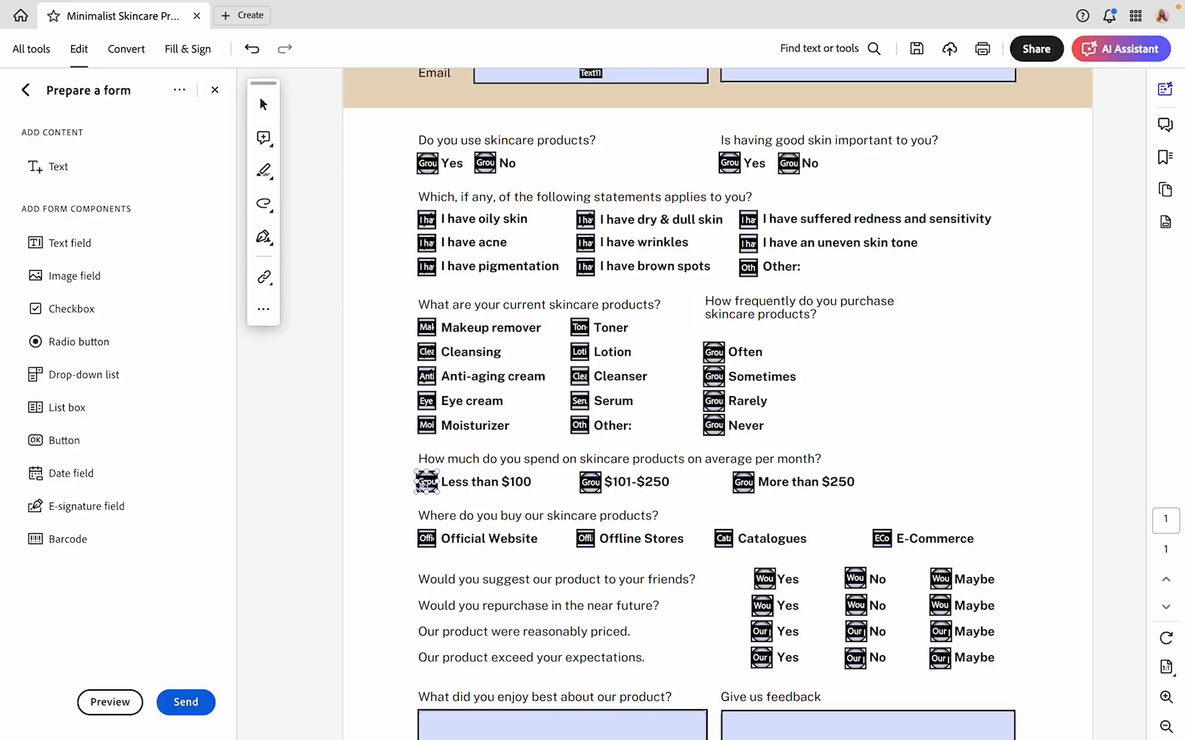
{"action": "double_click", "coordinate": [426, 482]}
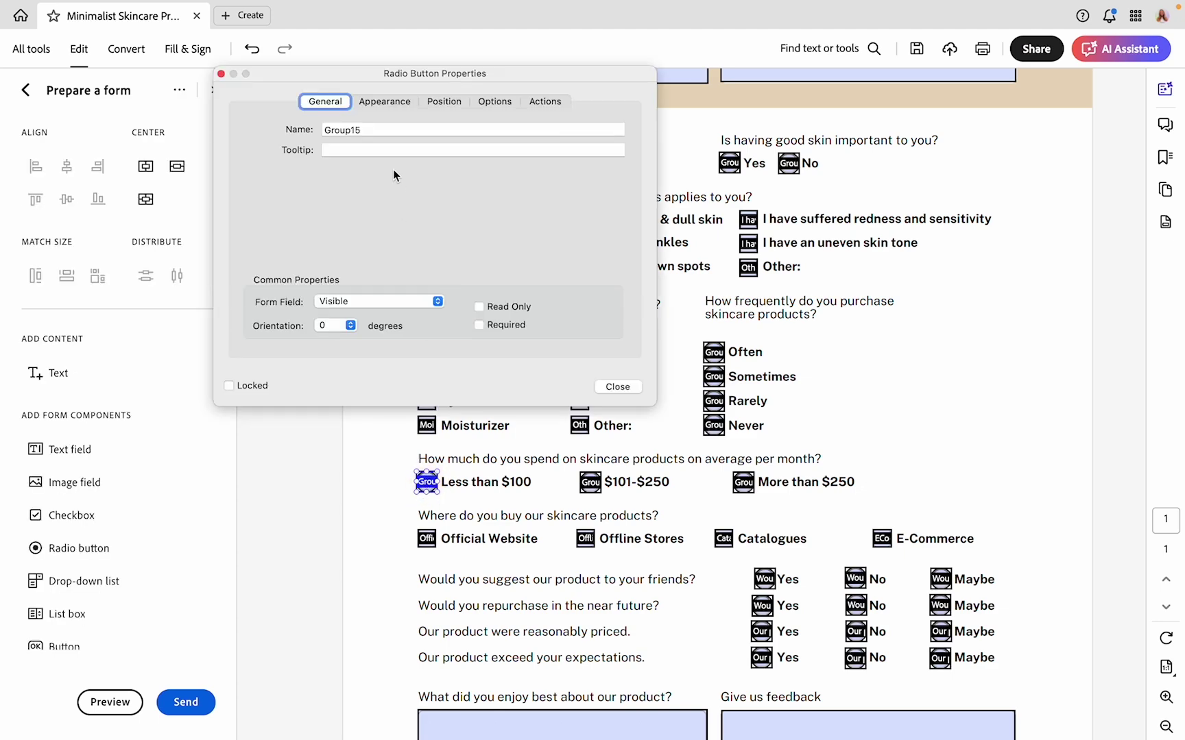
{"action": "left_click", "coordinate": [221, 73]}
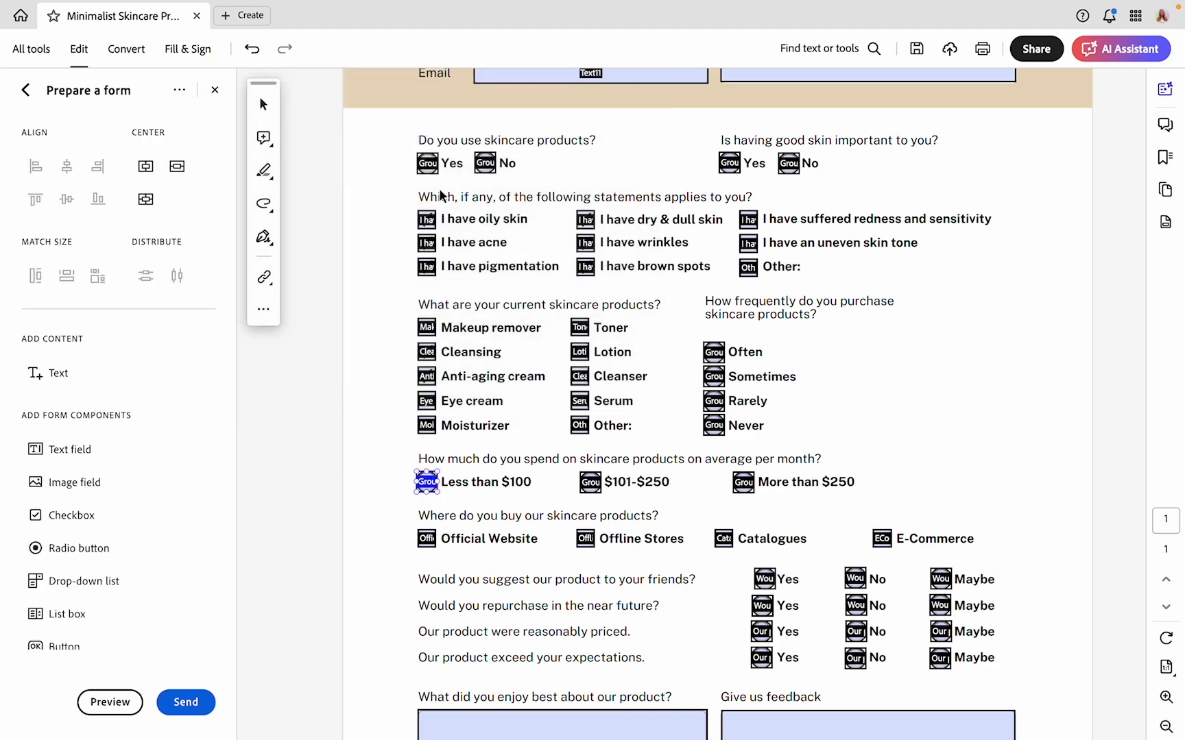
{"action": "double_click", "coordinate": [427, 163]}
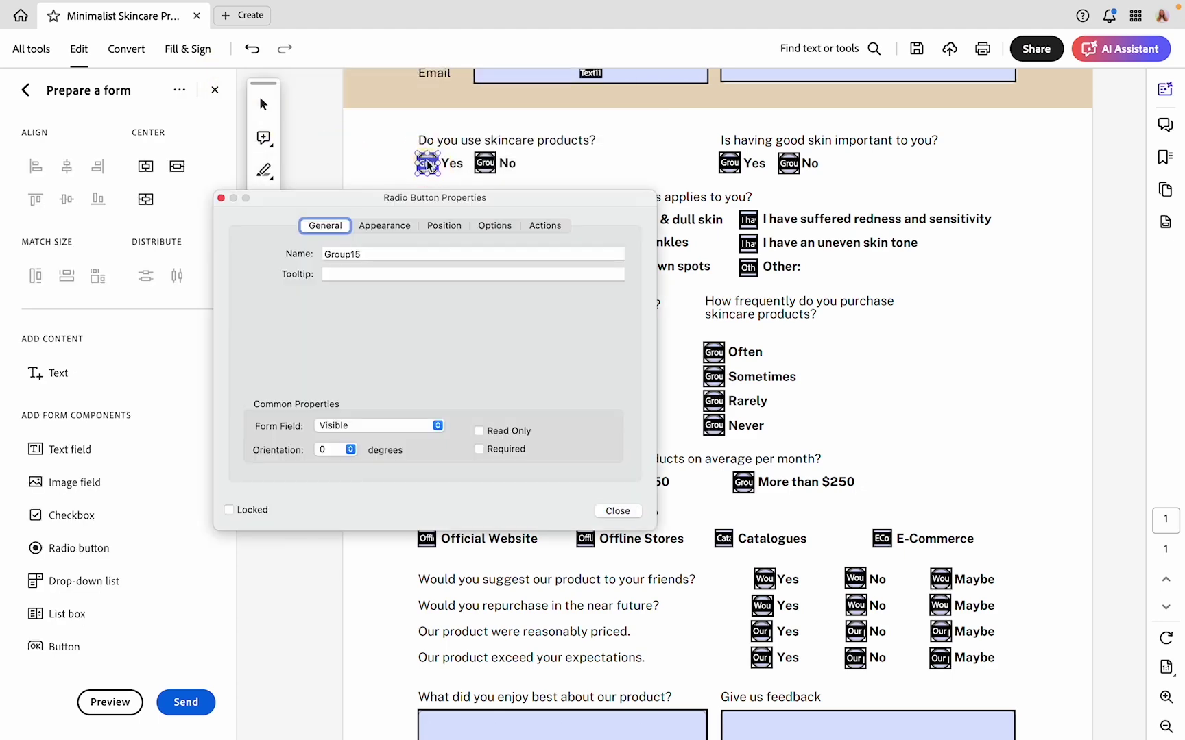
{"action": "left_click", "coordinate": [221, 197]}
Rename the three monthly-spend radios' group, replacing Group15 with the spend question text.
{"action": "left_click", "coordinate": [425, 458]}
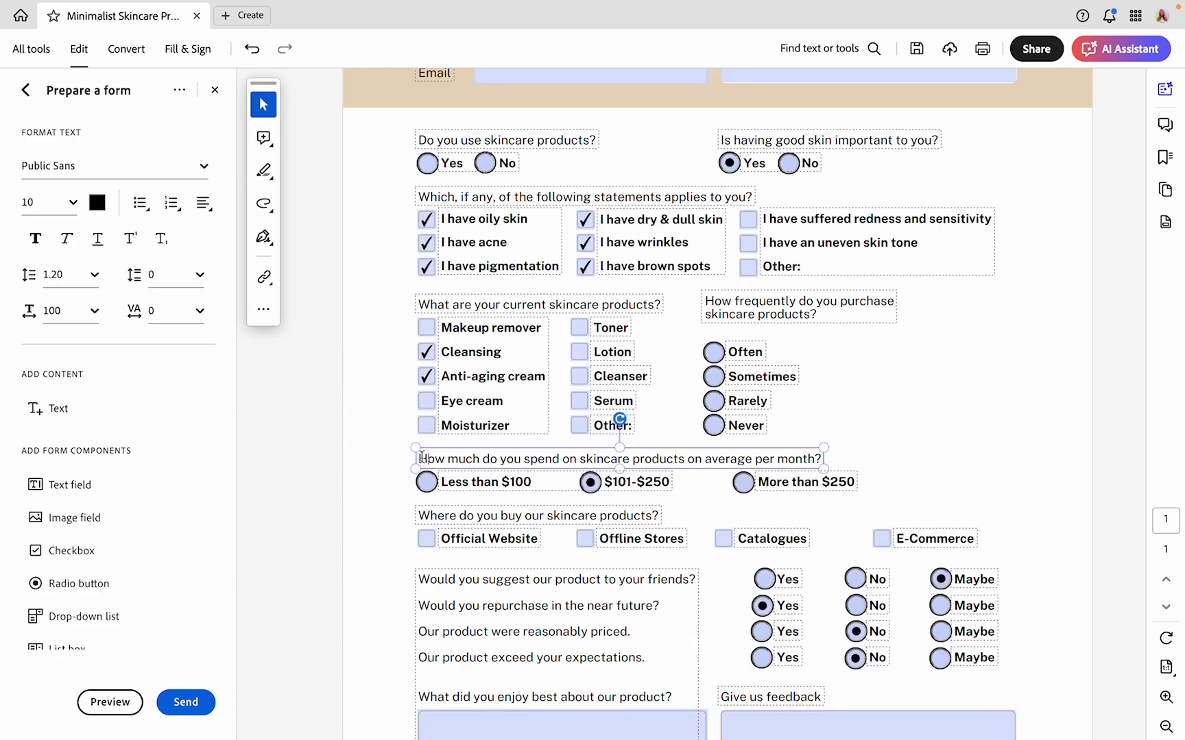
{"action": "triple_click", "coordinate": [422, 456]}
{"action": "key", "text": "super+c"}
{"action": "left_click", "coordinate": [427, 482]}
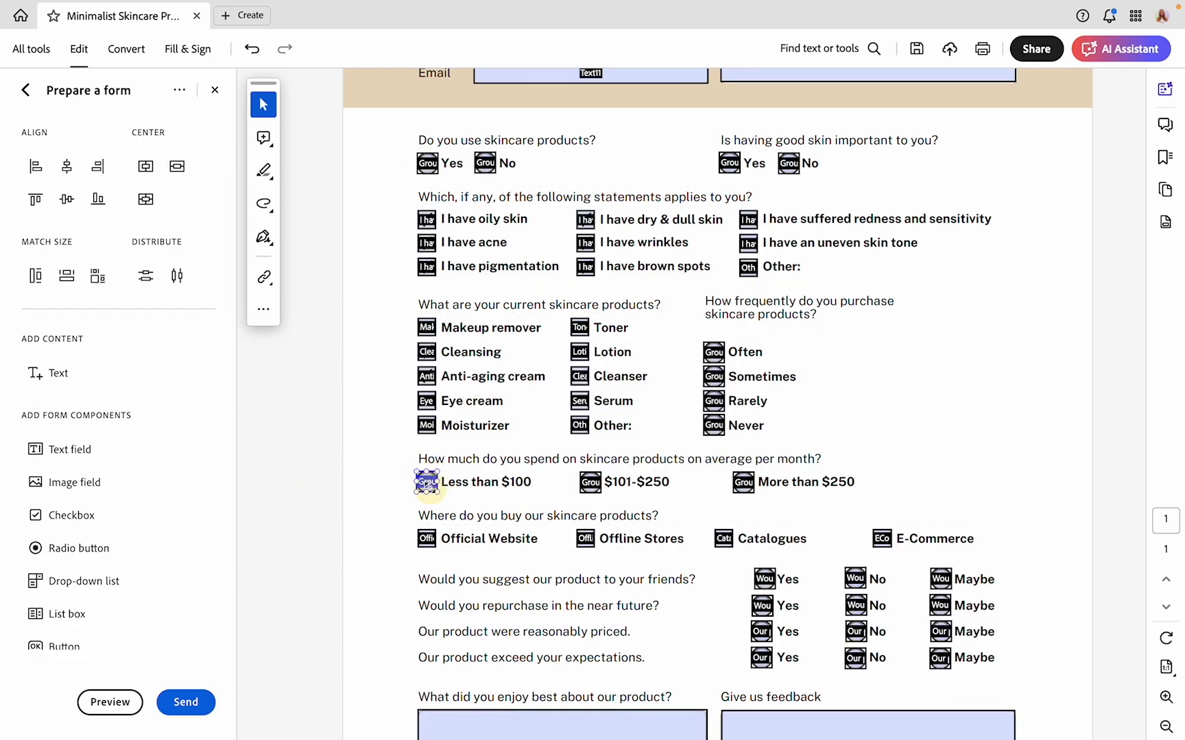
{"action": "left_click", "coordinate": [590, 482], "text": "shift"}
{"action": "left_click", "coordinate": [743, 482], "text": "shift"}
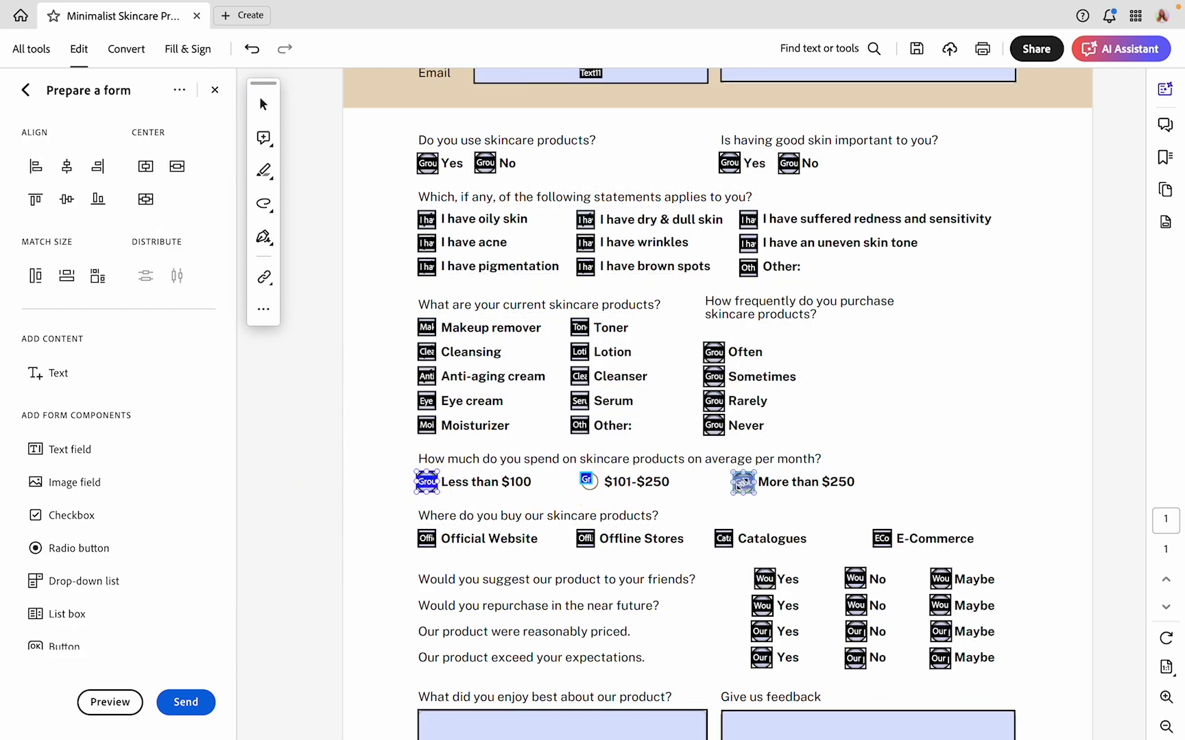
{"action": "double_click", "coordinate": [743, 482]}
{"action": "key", "text": "Tab"}
{"action": "key", "text": "super+v"}
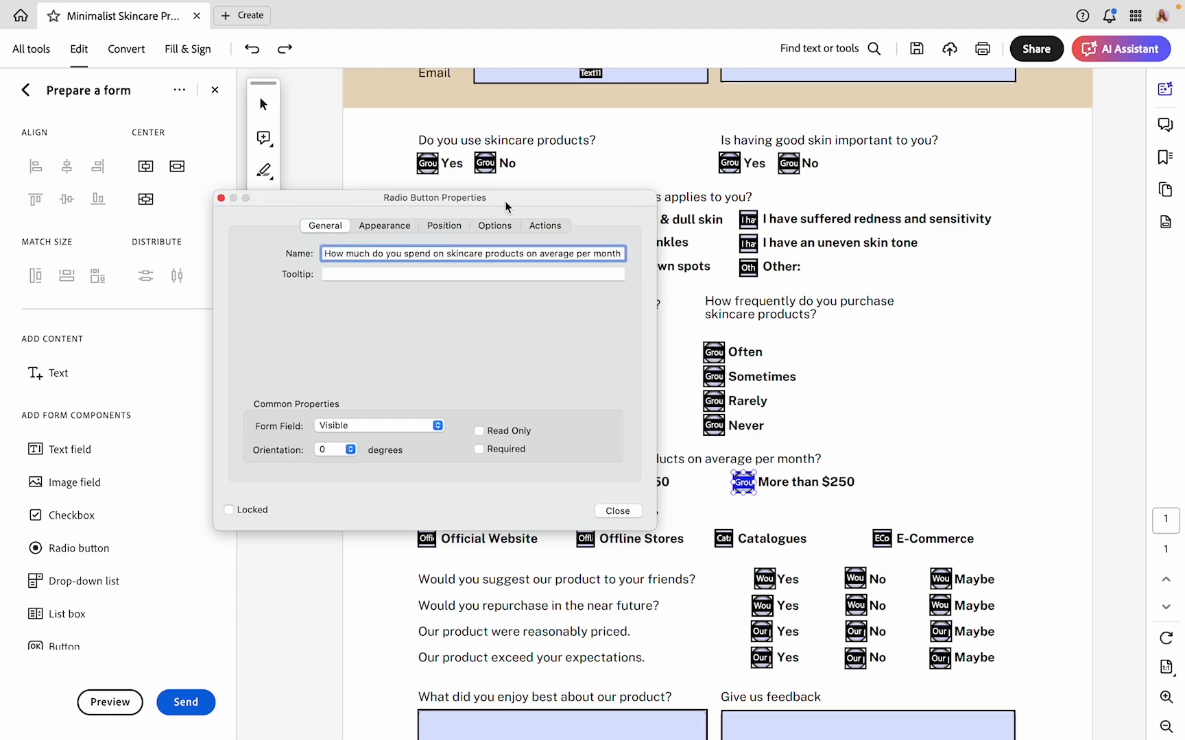
{"action": "key", "text": "Return"}
Preview and test answers: Yes, Less than $100, More than $250, No, Sometimes, then Rarely.
{"action": "left_click", "coordinate": [107, 702]}
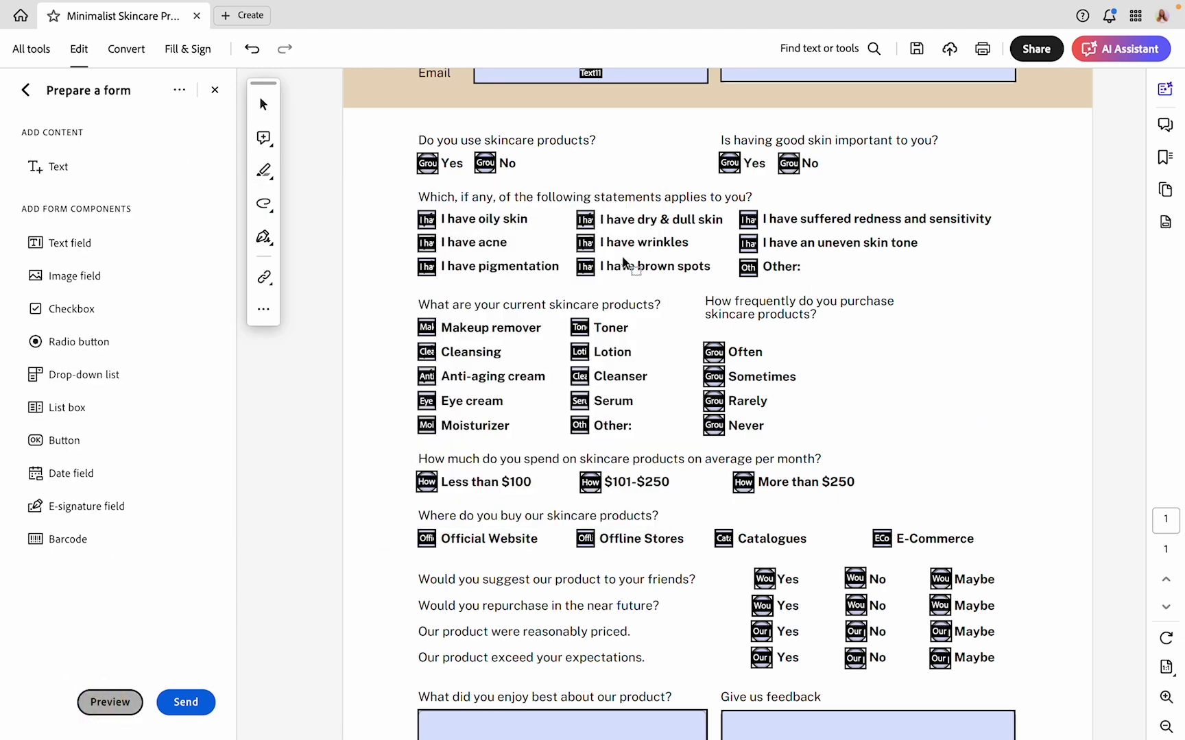
{"action": "left_click", "coordinate": [327, 165]}
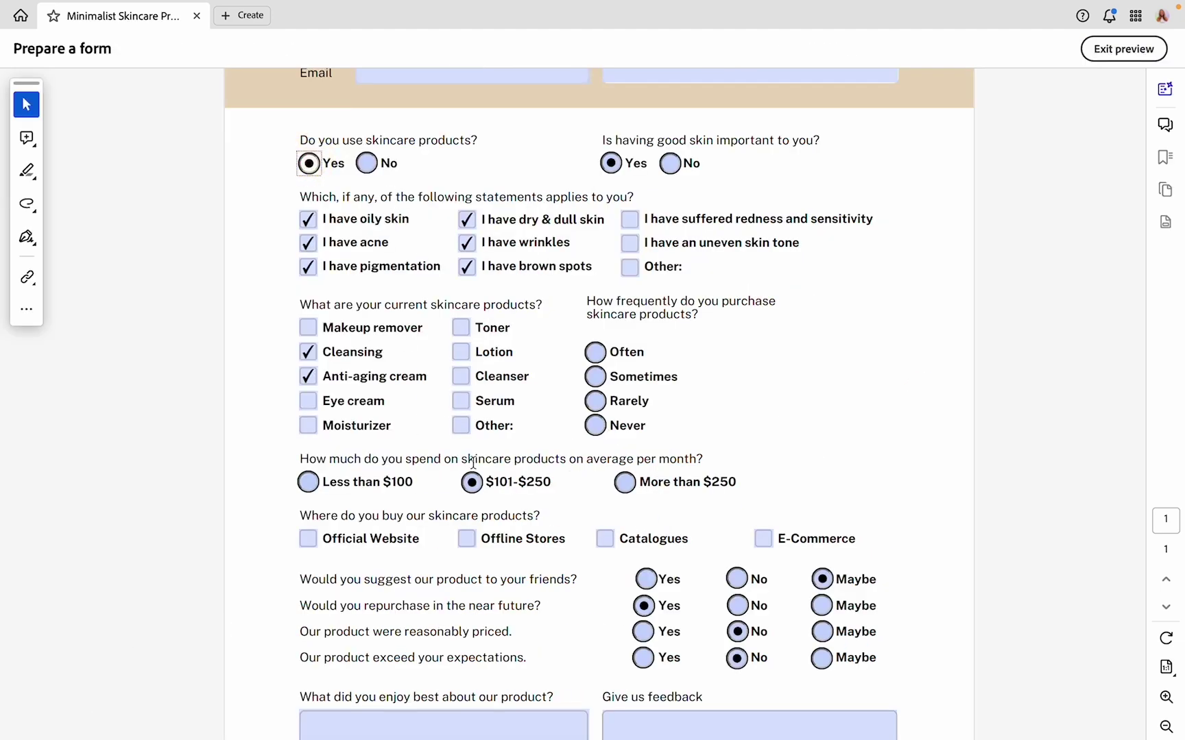
{"action": "left_click", "coordinate": [328, 477]}
{"action": "left_click", "coordinate": [625, 482]}
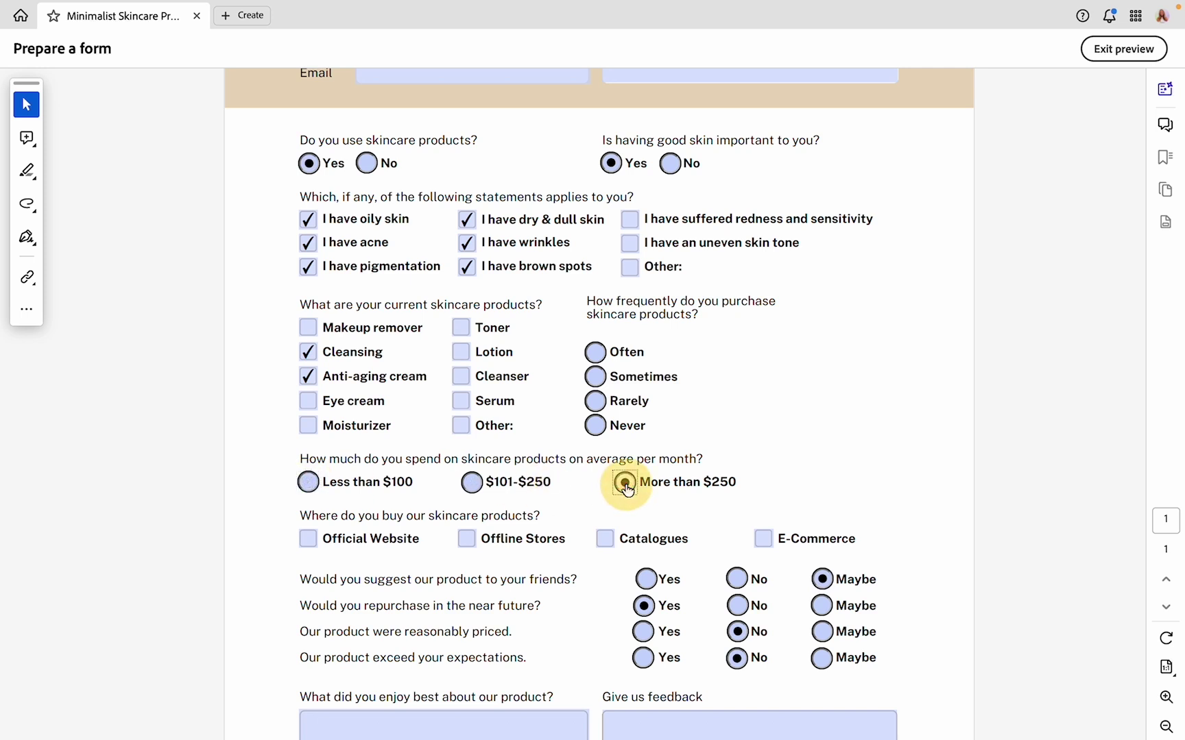
{"action": "left_click", "coordinate": [669, 163]}
{"action": "left_click", "coordinate": [594, 377]}
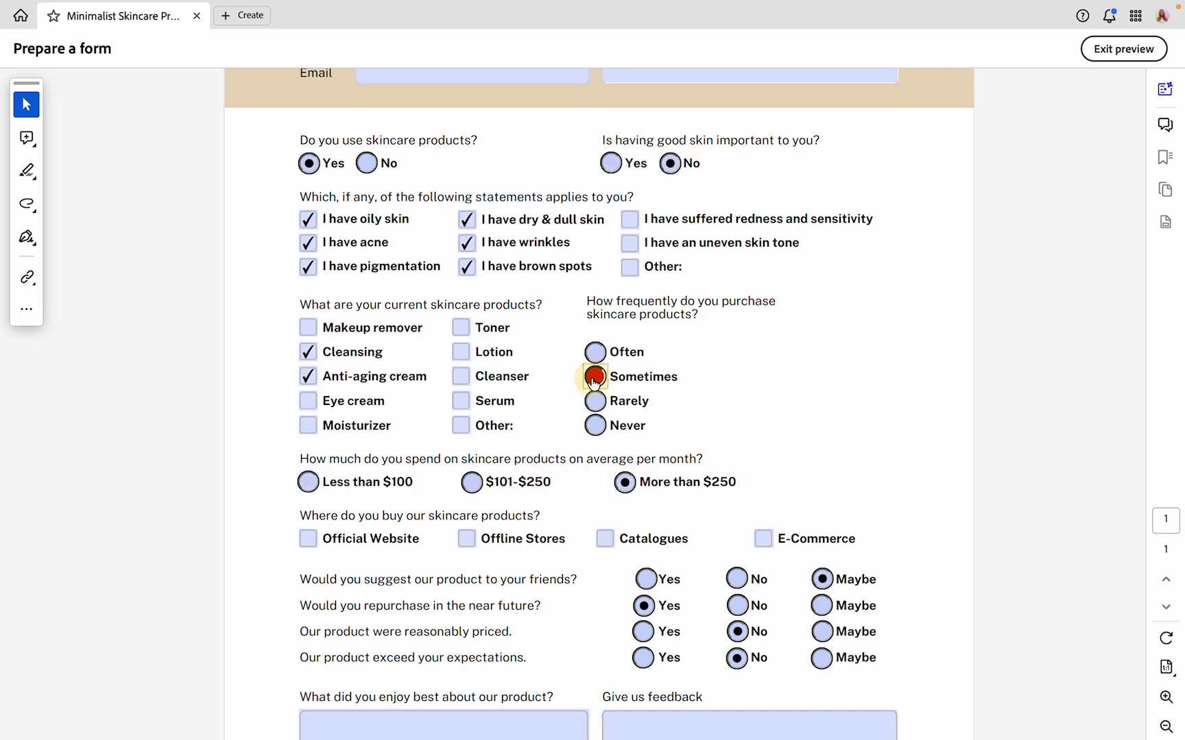
{"action": "left_click", "coordinate": [595, 403]}
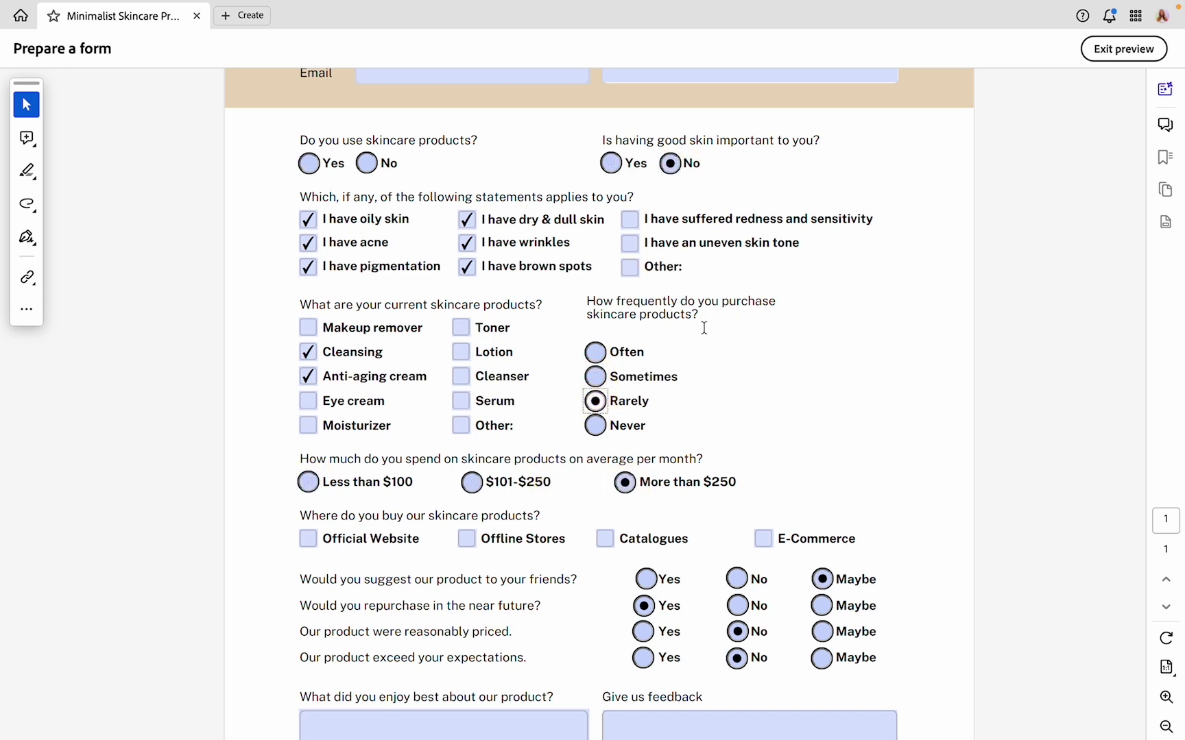
Group the Often, Sometimes, Rarely and Never radios under the How frequently question name, then preview.
{"action": "left_click", "coordinate": [1095, 46]}
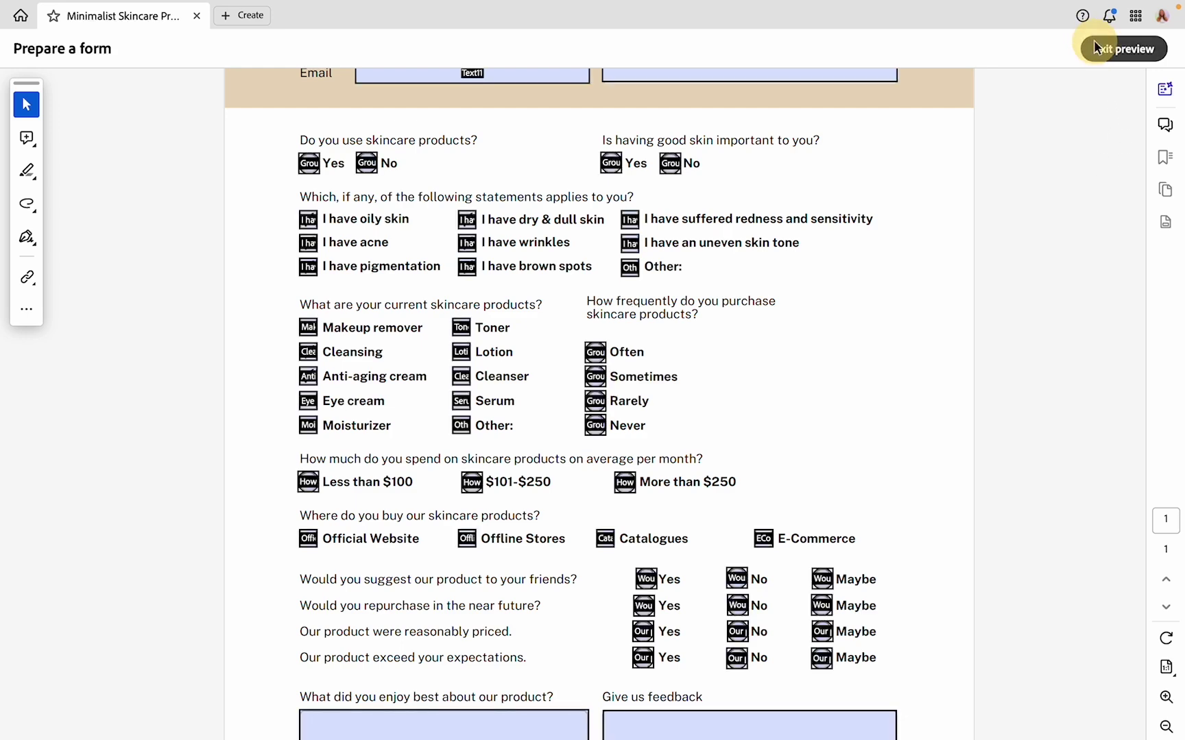
{"action": "left_click", "coordinate": [748, 302]}
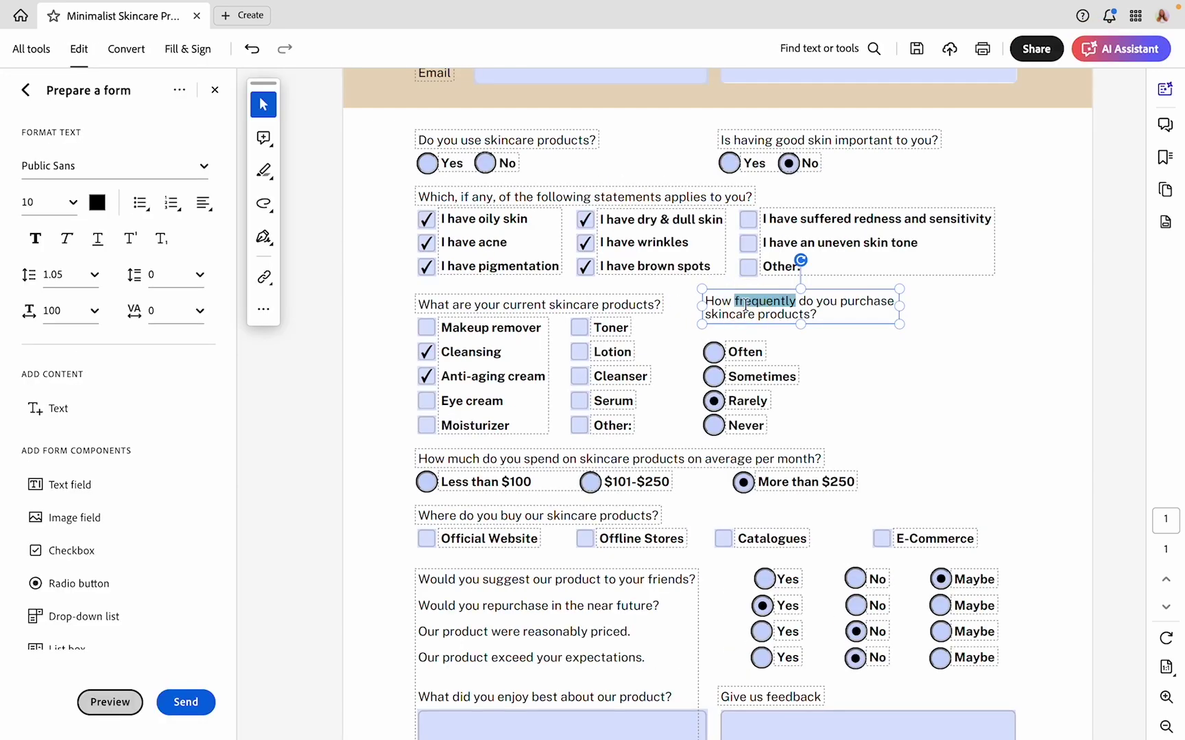
{"action": "triple_click", "coordinate": [747, 306]}
{"action": "key", "text": "ctrl+c"}
{"action": "left_click", "coordinate": [714, 352]}
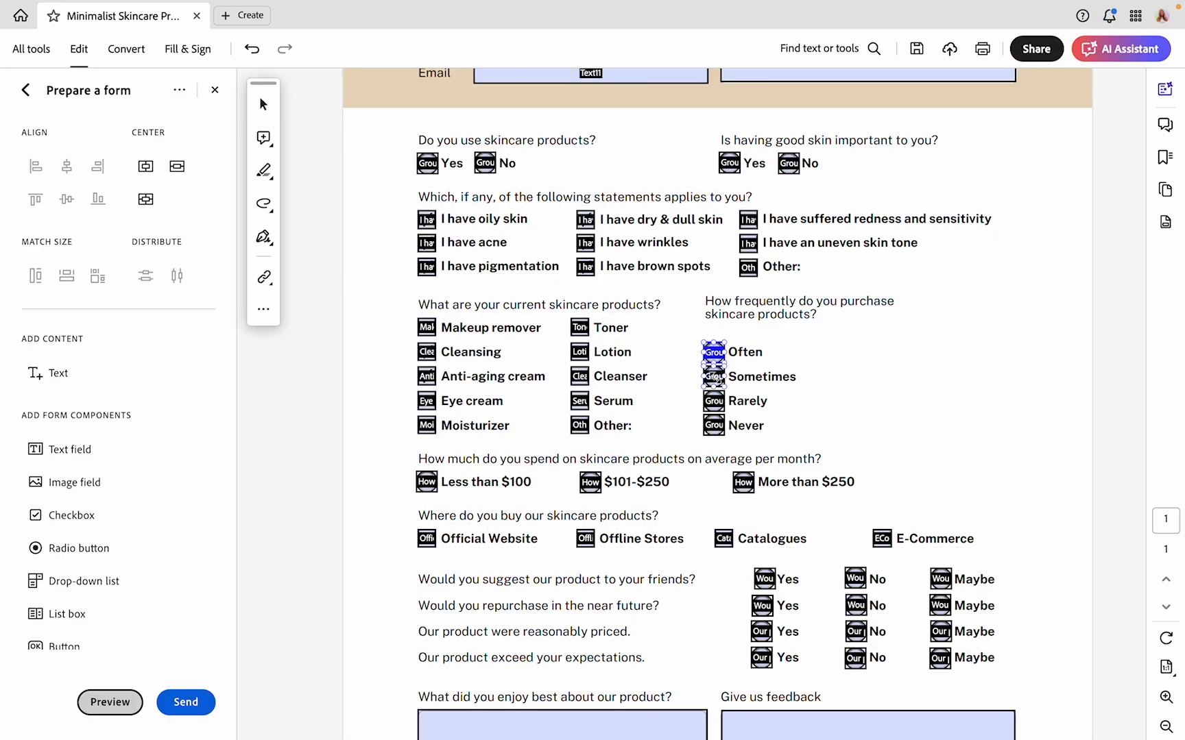
{"action": "left_click", "coordinate": [713, 377], "text": "shift"}
{"action": "left_click", "coordinate": [714, 401], "text": "shift"}
{"action": "left_click", "coordinate": [714, 425], "text": "shift"}
{"action": "double_click", "coordinate": [714, 425]}
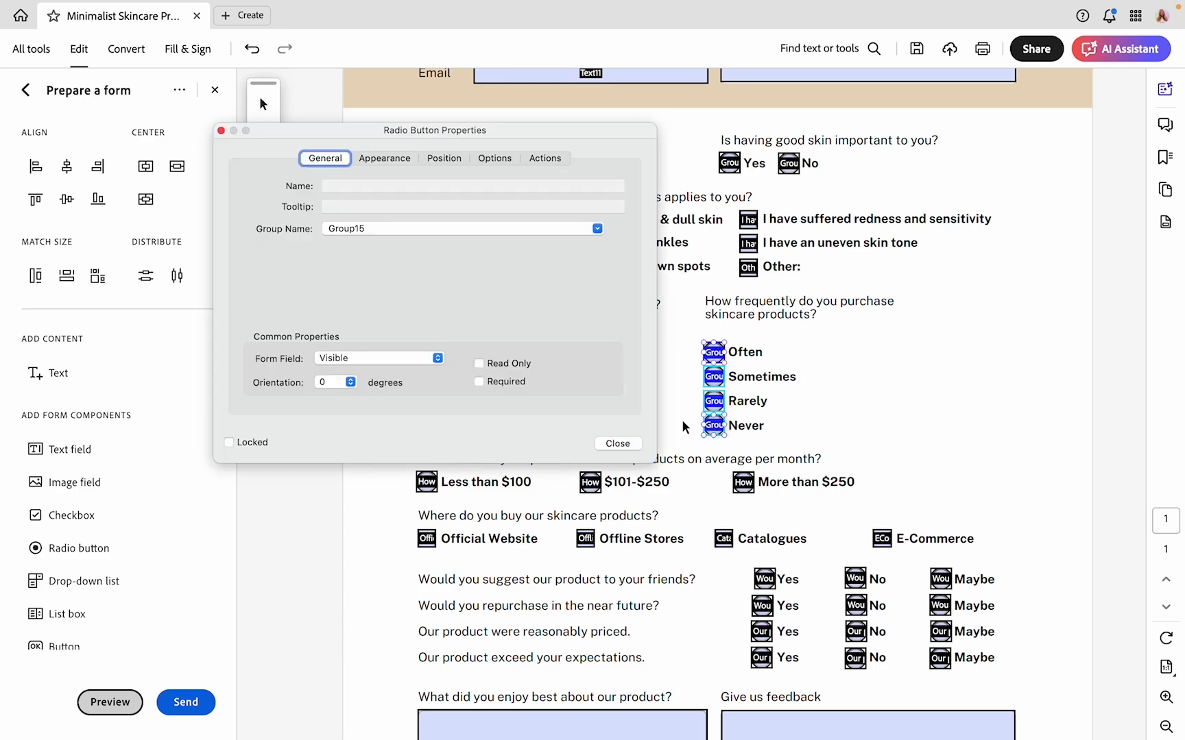
{"action": "key", "text": "ctrl+v"}
{"action": "left_click", "coordinate": [617, 443]}
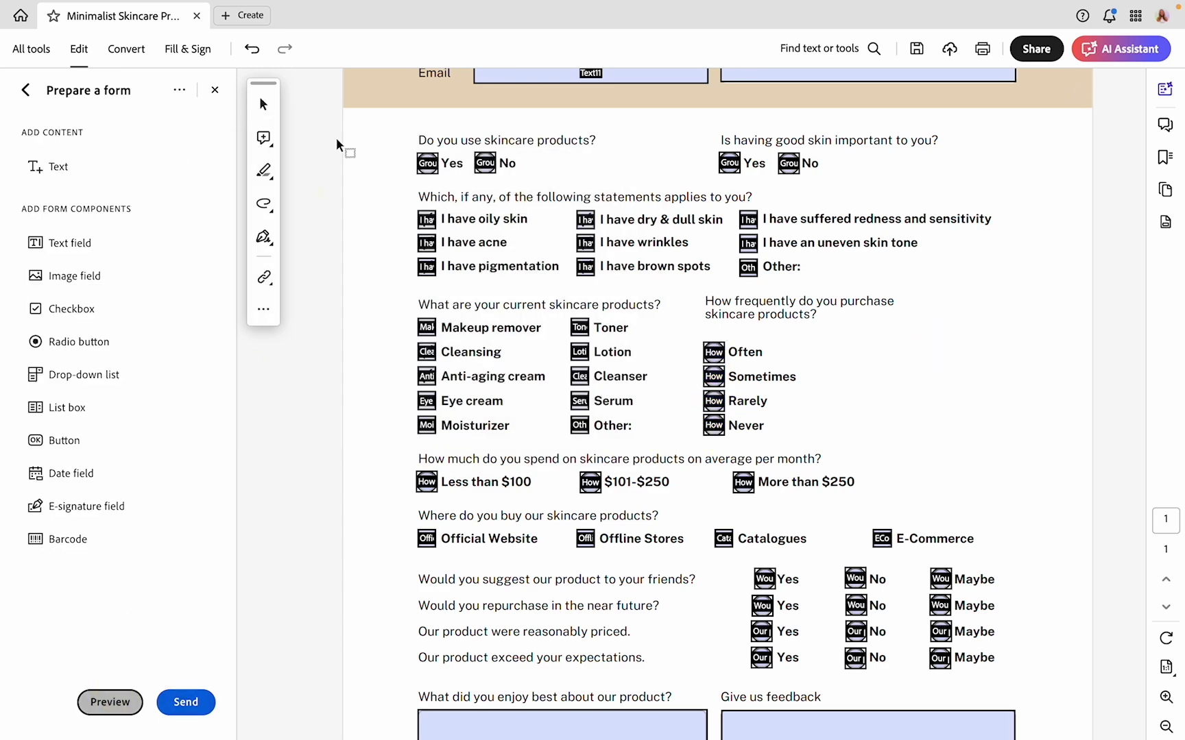
{"action": "left_click", "coordinate": [89, 702]}
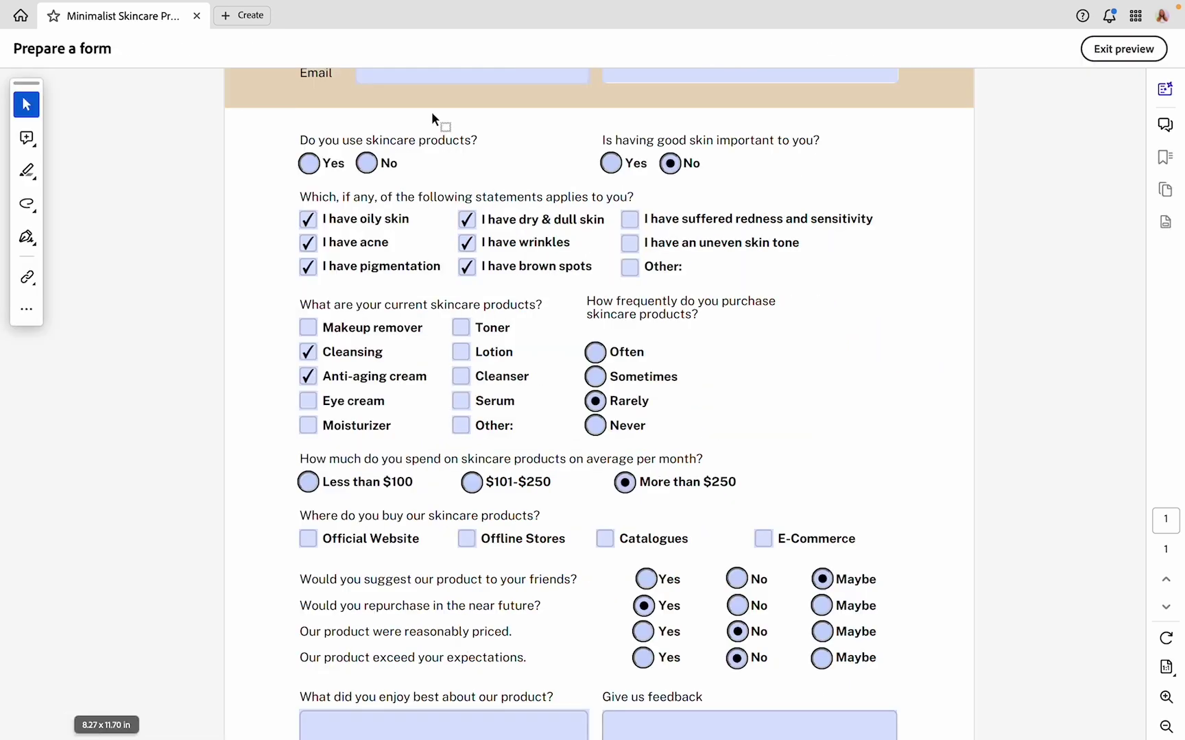
Answer Often and Less than $100, tick Official Website and Offline Stores, and choose Yes on three rating rows.
{"action": "left_click", "coordinate": [597, 352]}
{"action": "left_click", "coordinate": [308, 482]}
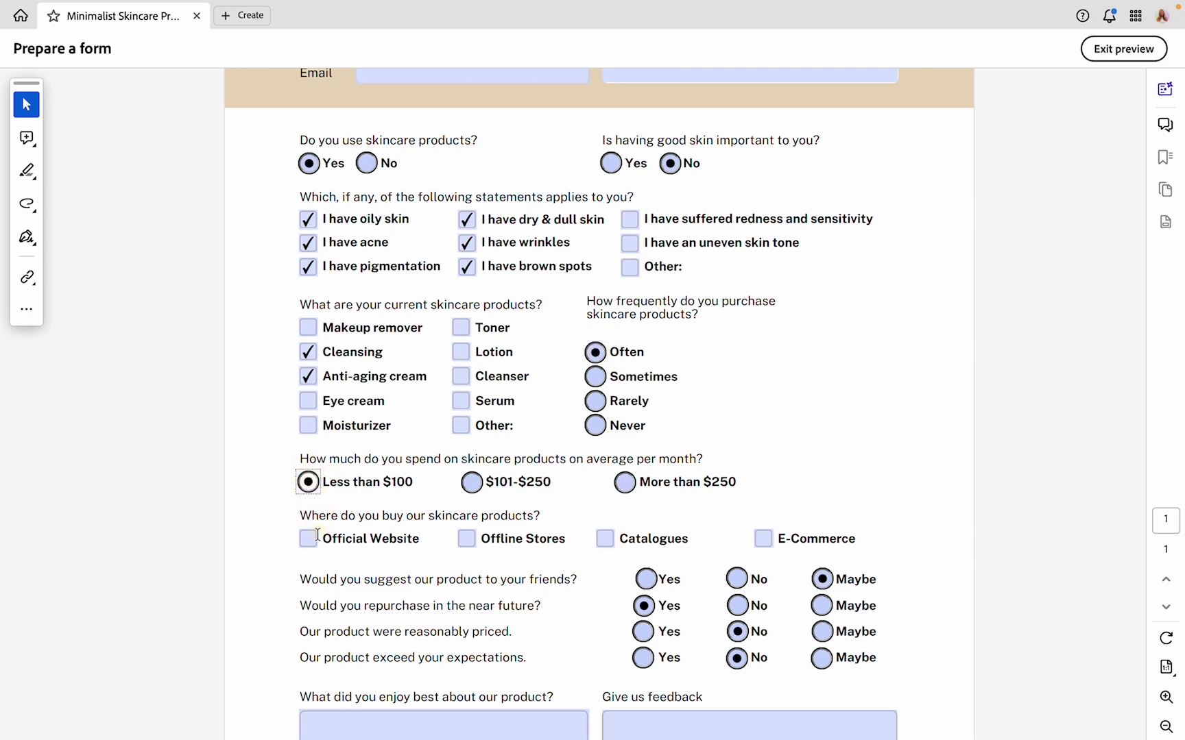
{"action": "left_click", "coordinate": [307, 540]}
{"action": "left_click", "coordinate": [466, 539]}
{"action": "scroll", "coordinate": [465, 547], "scroll_direction": "down", "scroll_amount": 1}
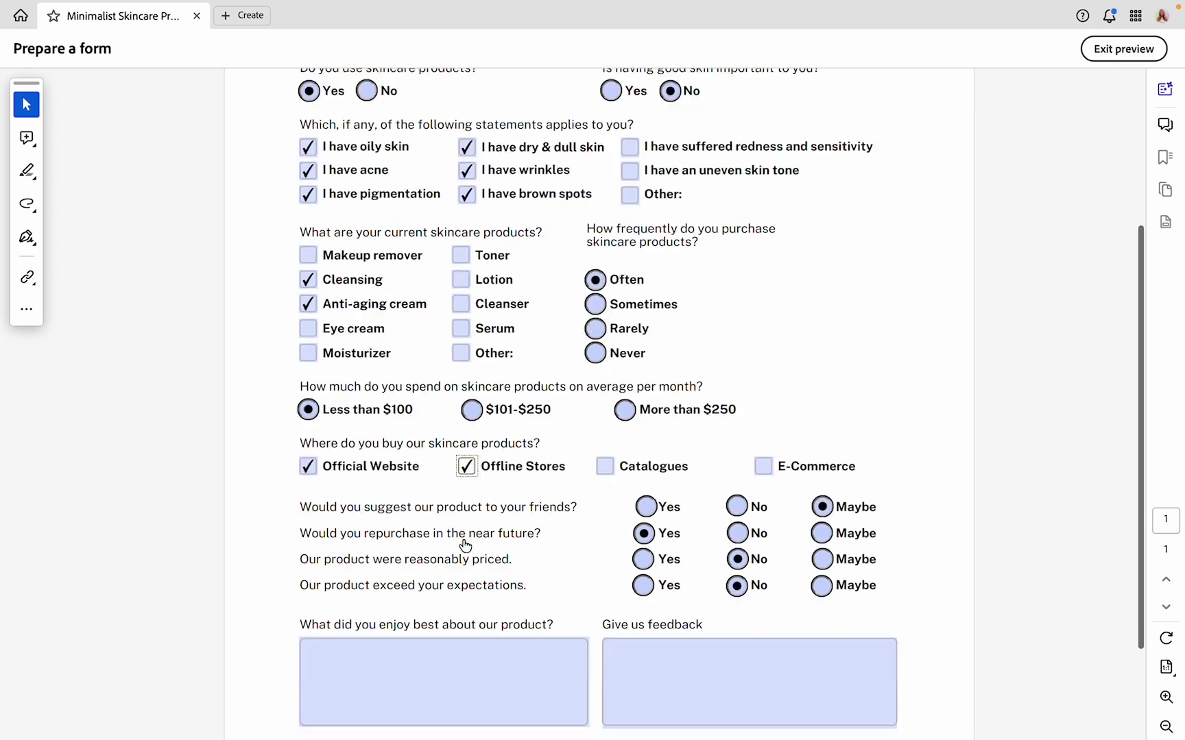
{"action": "scroll", "coordinate": [465, 546], "scroll_direction": "down", "scroll_amount": 2}
{"action": "left_click", "coordinate": [645, 376]}
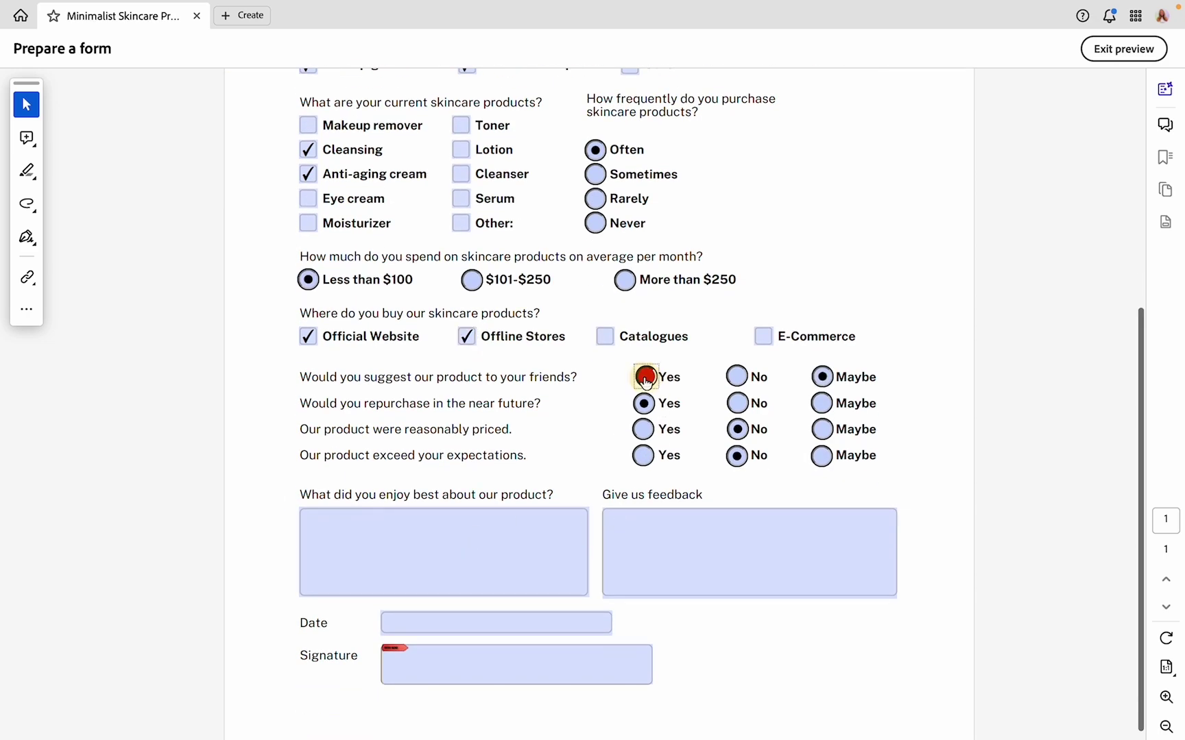
{"action": "left_click", "coordinate": [642, 429]}
{"action": "left_click", "coordinate": [645, 455]}
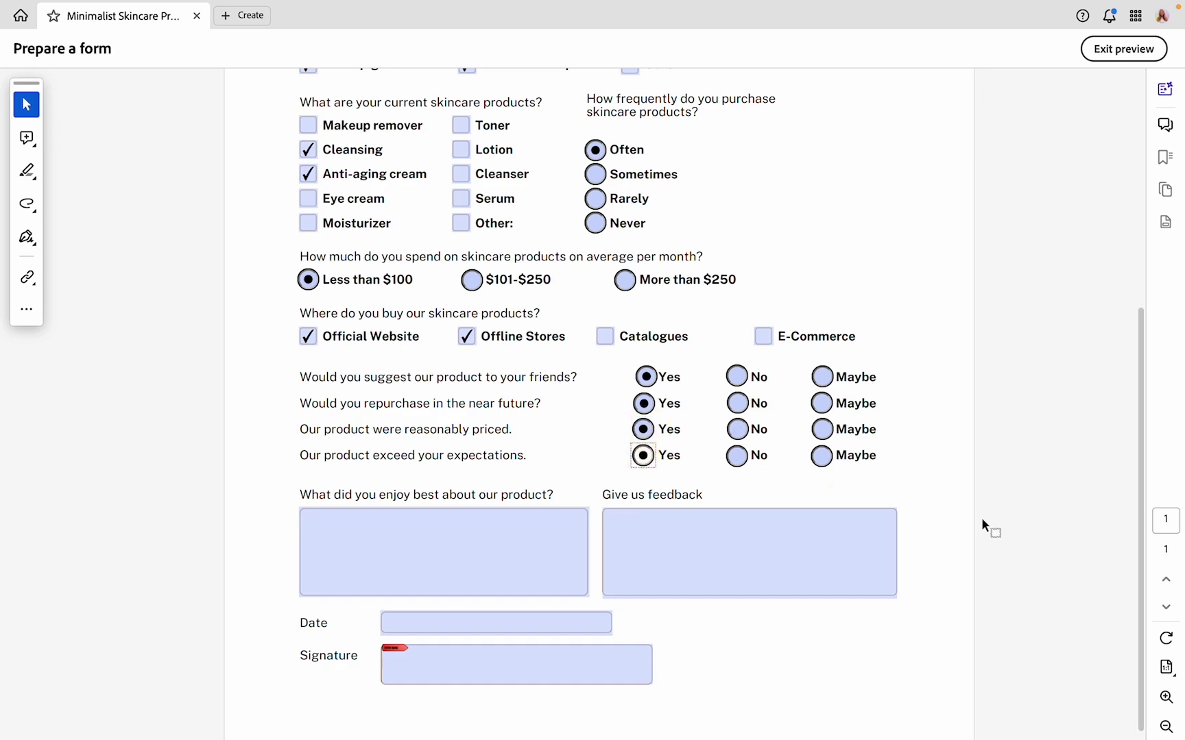
{"action": "scroll", "coordinate": [576, 377], "scroll_direction": "up", "scroll_amount": 6}
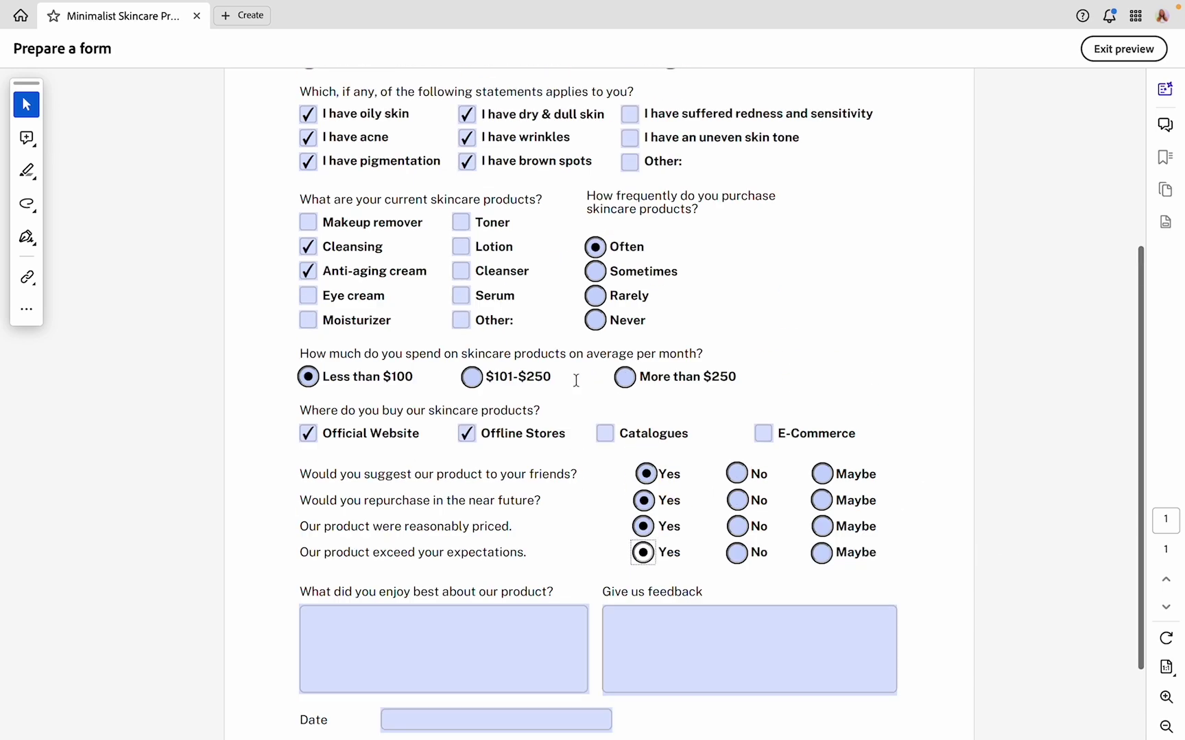
Try the Name, Address and Phone fields and set the Date to 9/20/24 from the calendar.
{"action": "left_click", "coordinate": [425, 185]}
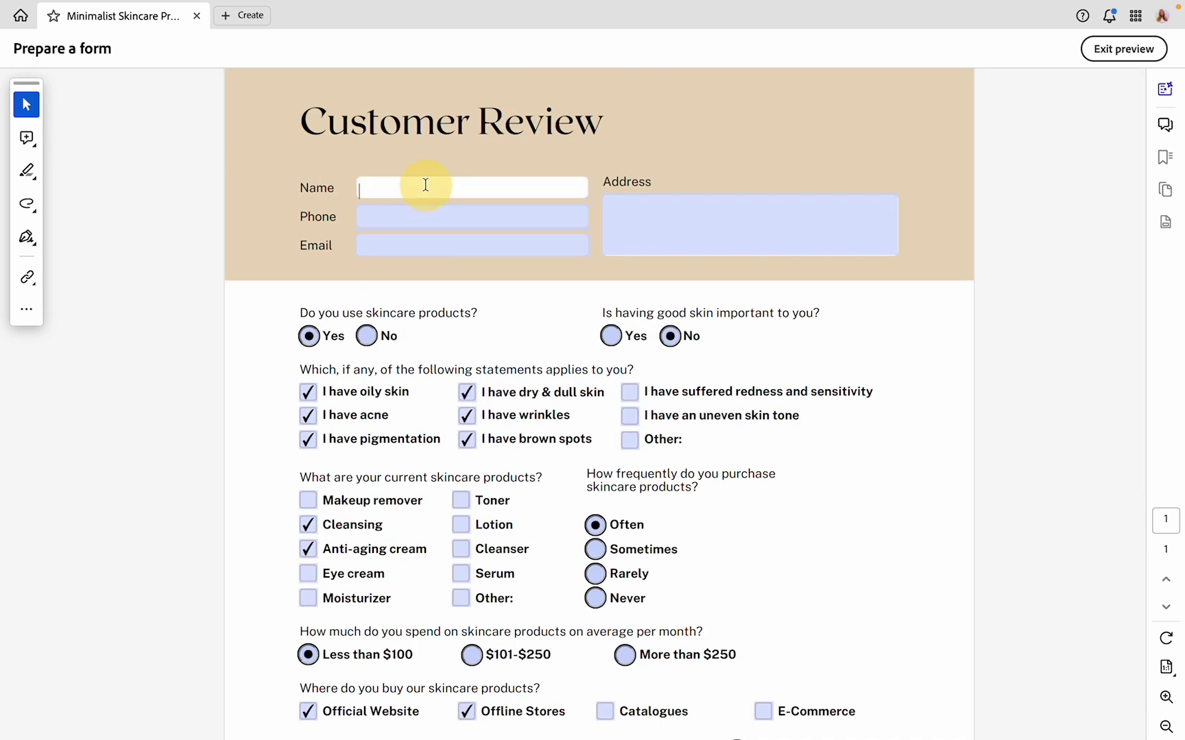
{"action": "left_click", "coordinate": [602, 230]}
{"action": "left_click", "coordinate": [545, 214]}
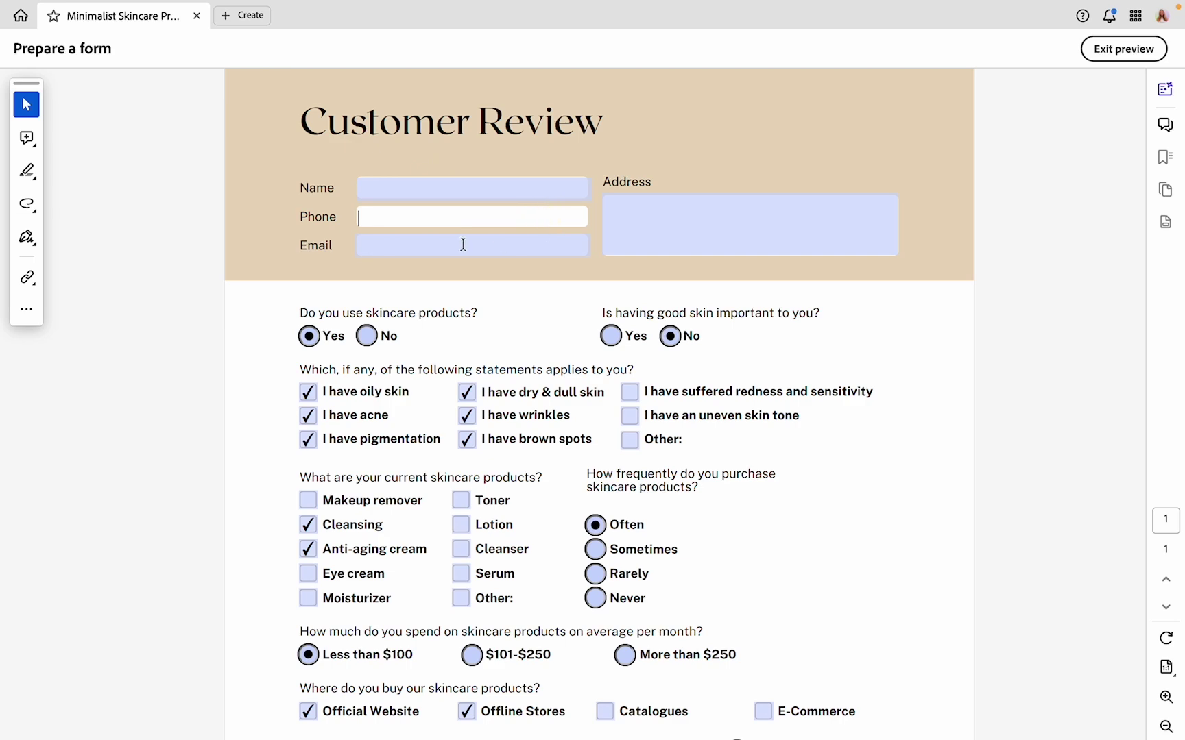
{"action": "scroll", "coordinate": [463, 244], "scroll_direction": "down", "scroll_amount": 5}
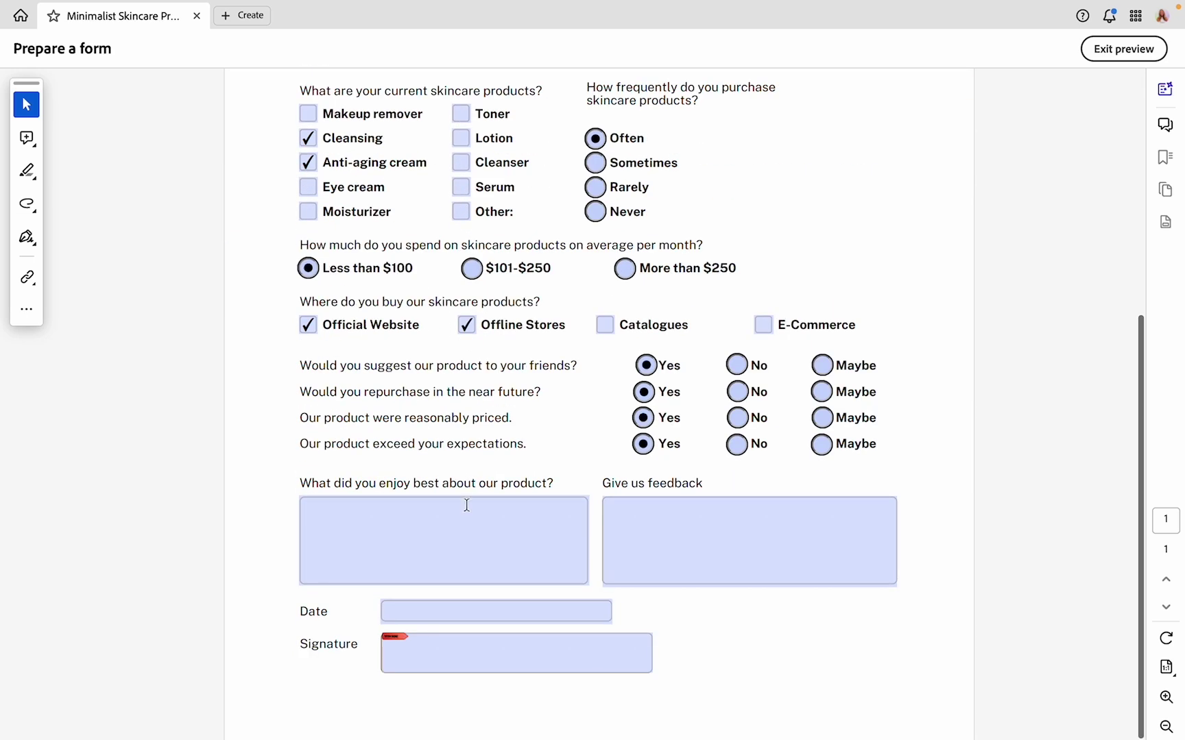
{"action": "left_click", "coordinate": [458, 616]}
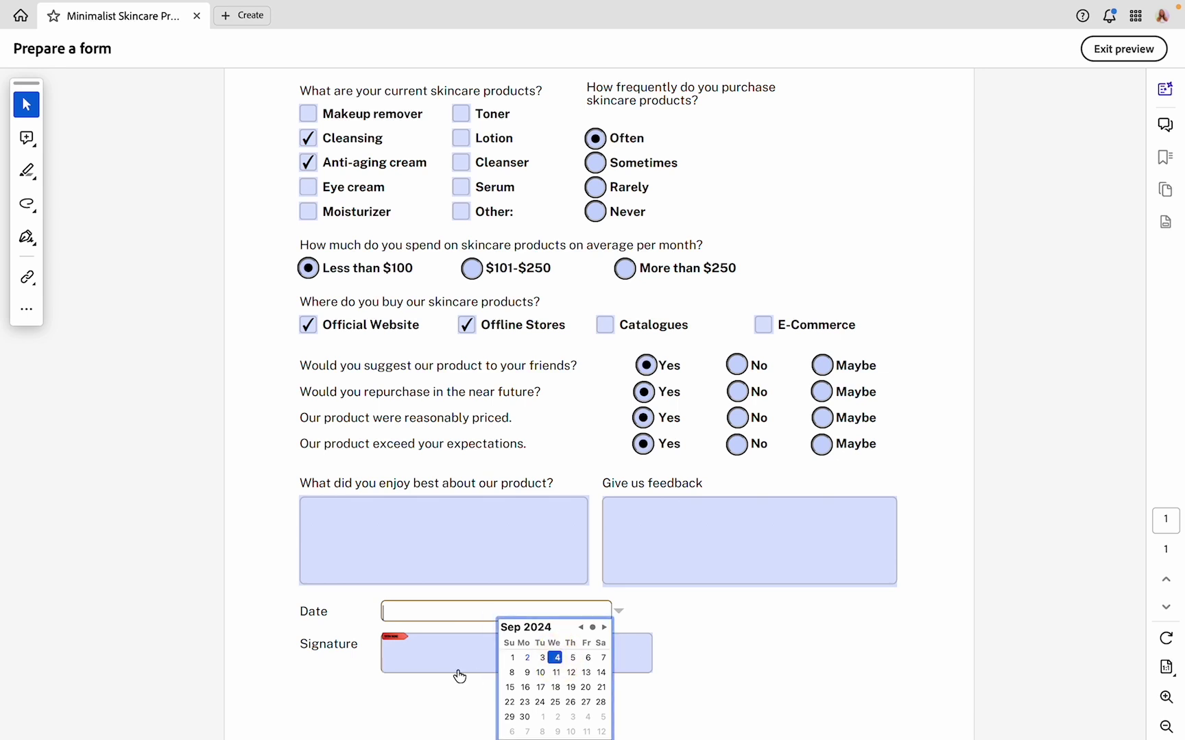
{"action": "left_click", "coordinate": [662, 628]}
{"action": "left_click", "coordinate": [430, 610]}
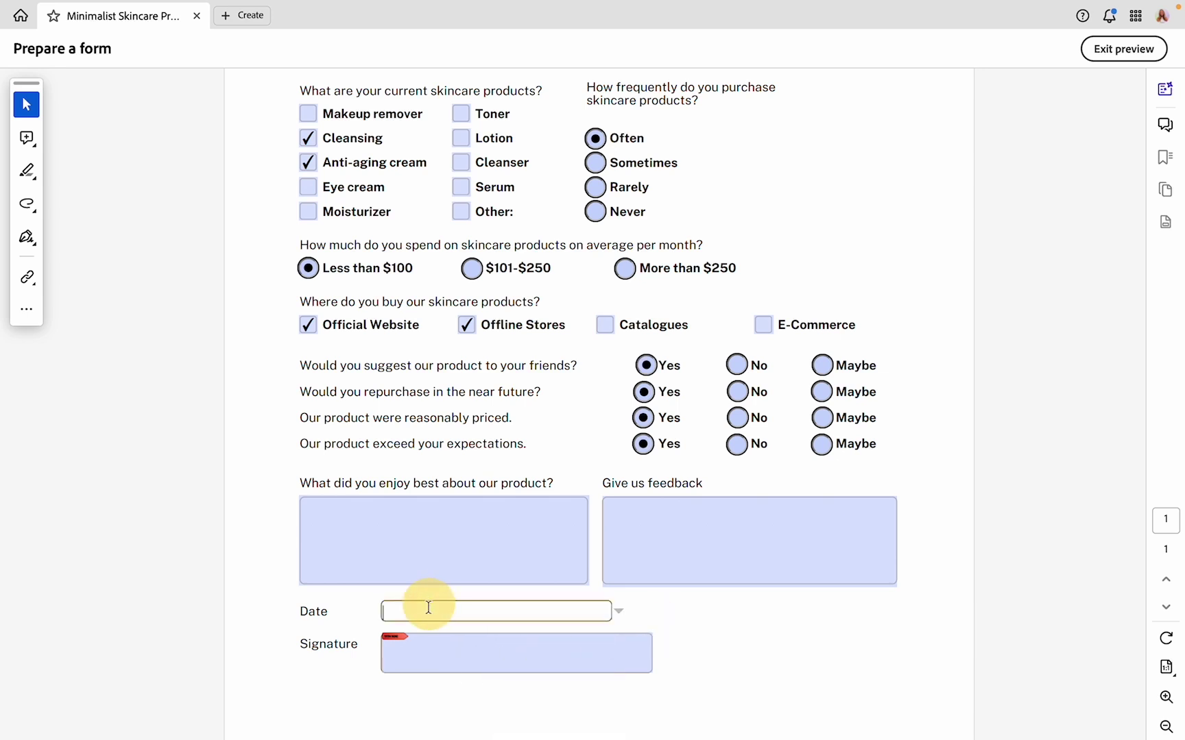
{"action": "left_click", "coordinate": [621, 612]}
{"action": "left_click", "coordinate": [587, 686]}
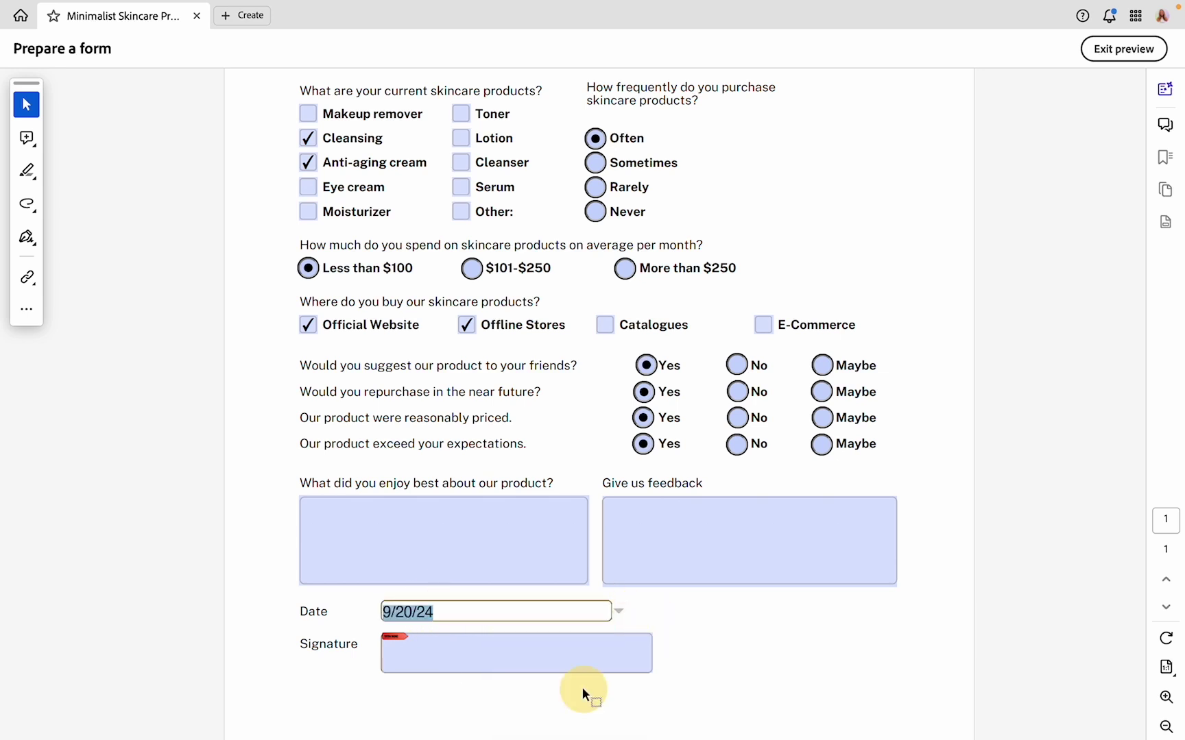
Try the Signature field, cancel the Digital ID prompt, and tick Other under current products.
{"action": "left_click", "coordinate": [442, 668]}
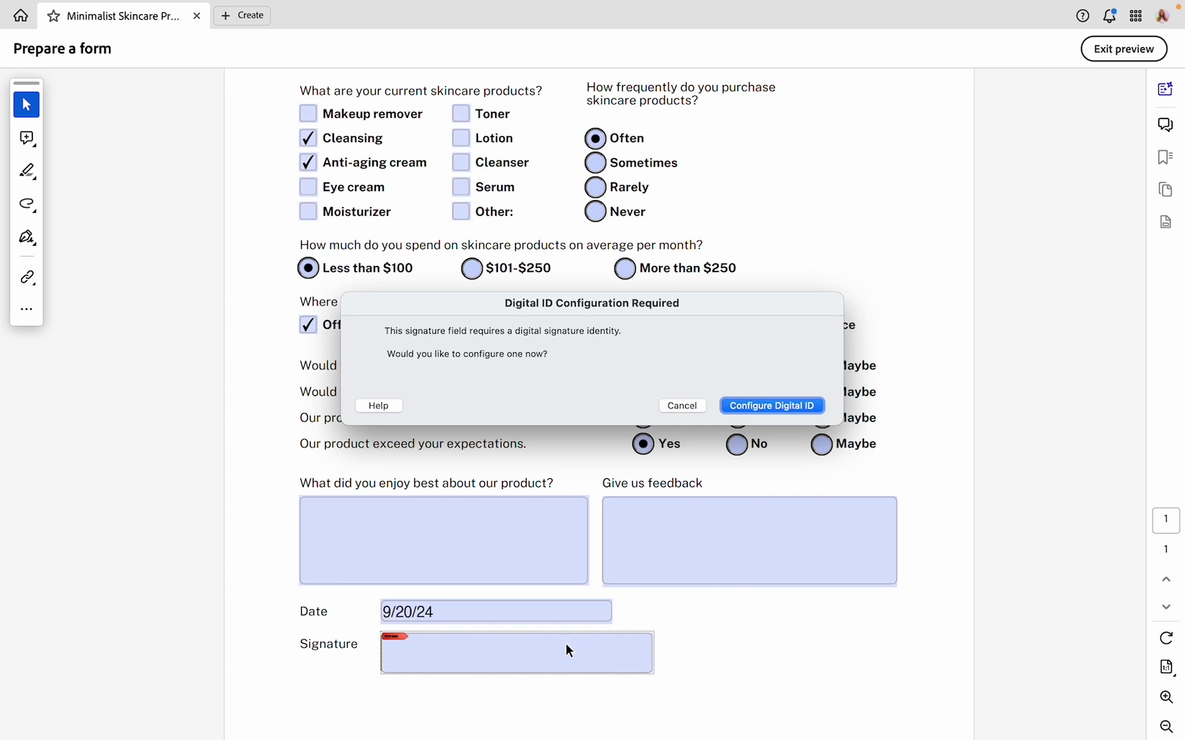
{"action": "left_click", "coordinate": [681, 406]}
{"action": "scroll", "coordinate": [676, 412], "scroll_direction": "up", "scroll_amount": 6}
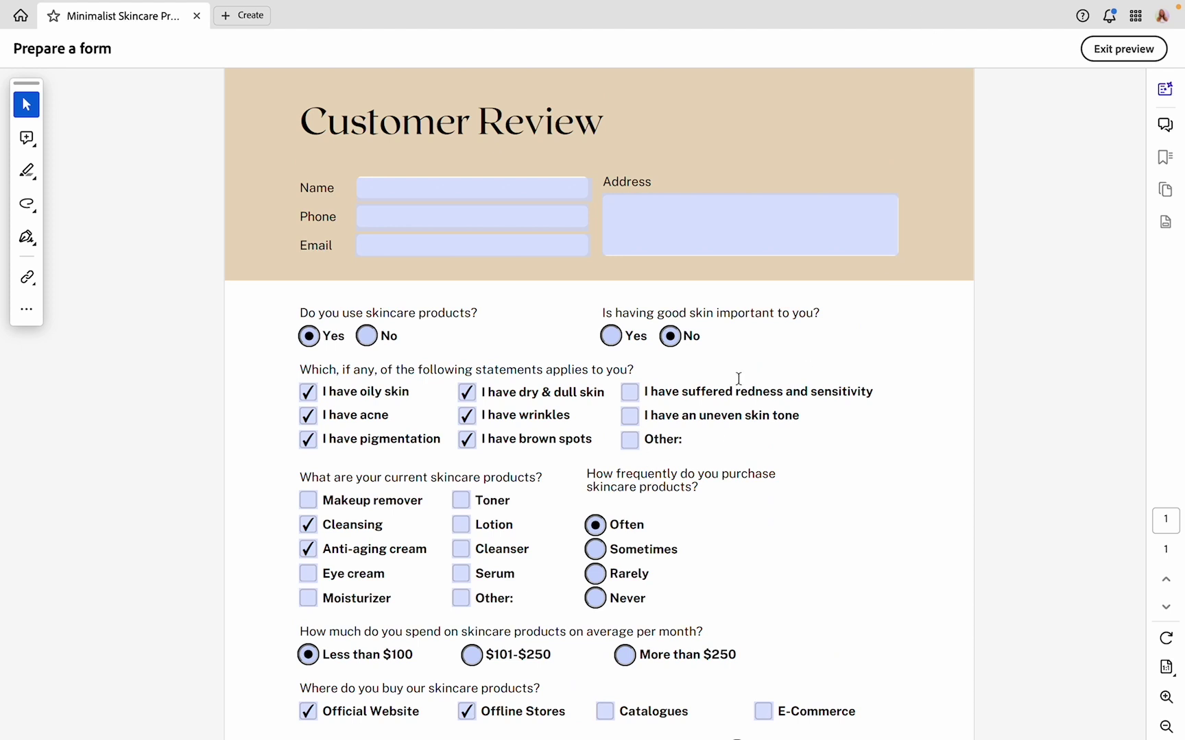
{"action": "scroll", "coordinate": [650, 651], "scroll_direction": "down", "scroll_amount": 4}
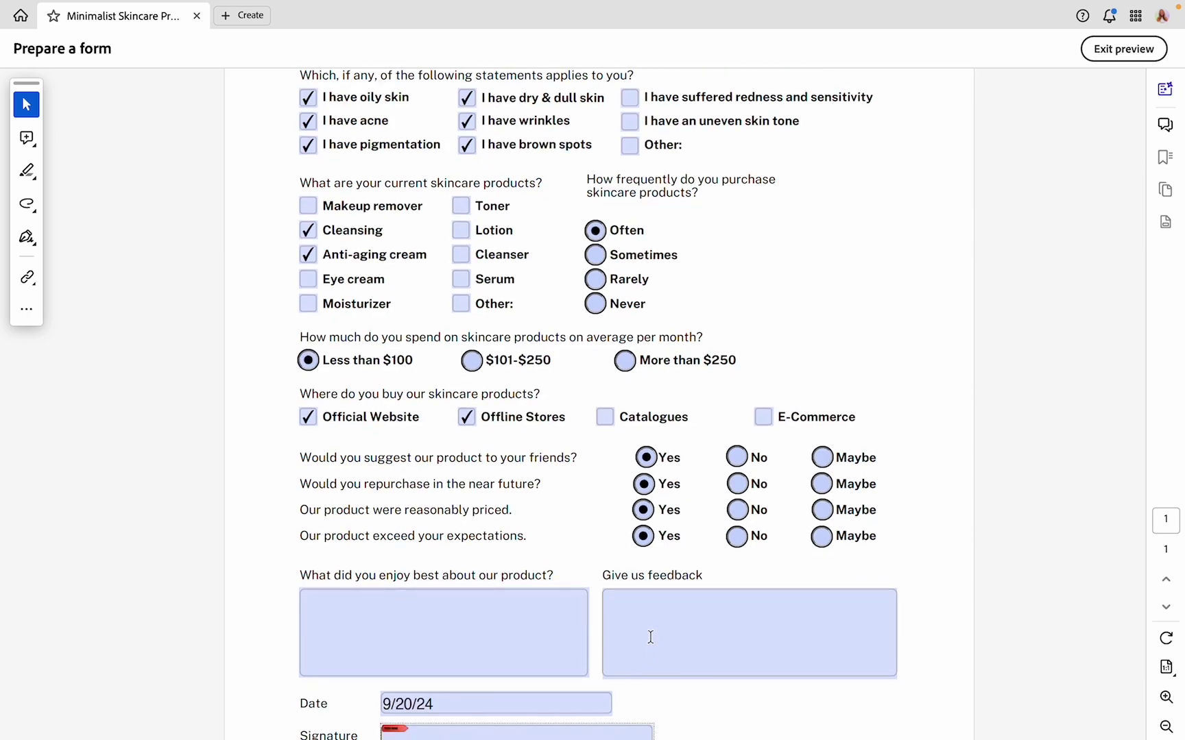
{"action": "left_click", "coordinate": [461, 304]}
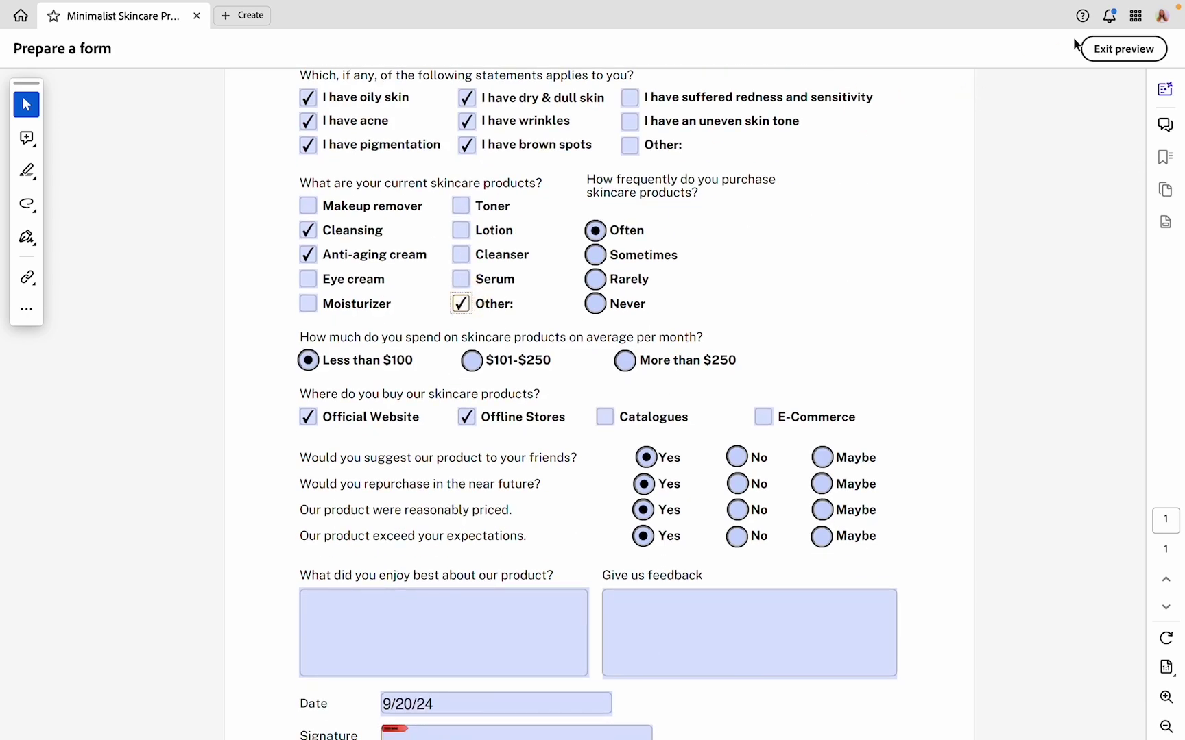
Exit the preview and save the Customer Review form with File > Save.
{"action": "left_click", "coordinate": [1103, 49]}
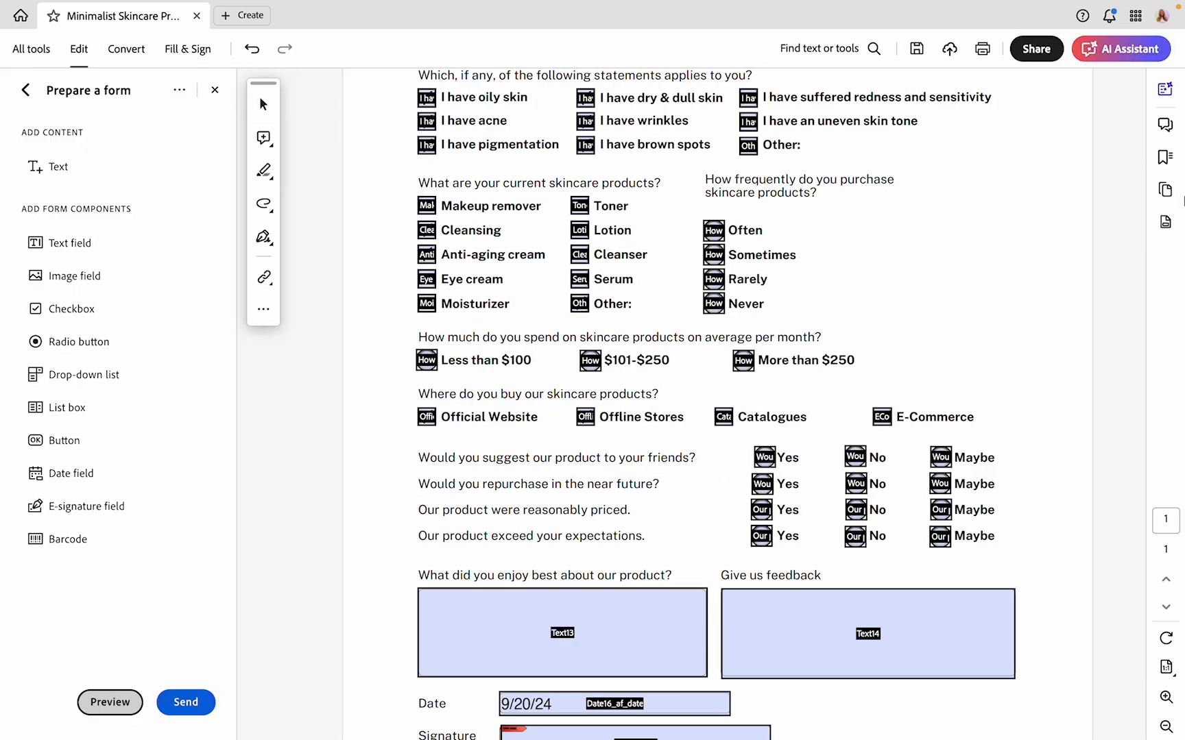
{"action": "scroll", "coordinate": [894, 346], "scroll_direction": "up", "scroll_amount": 4}
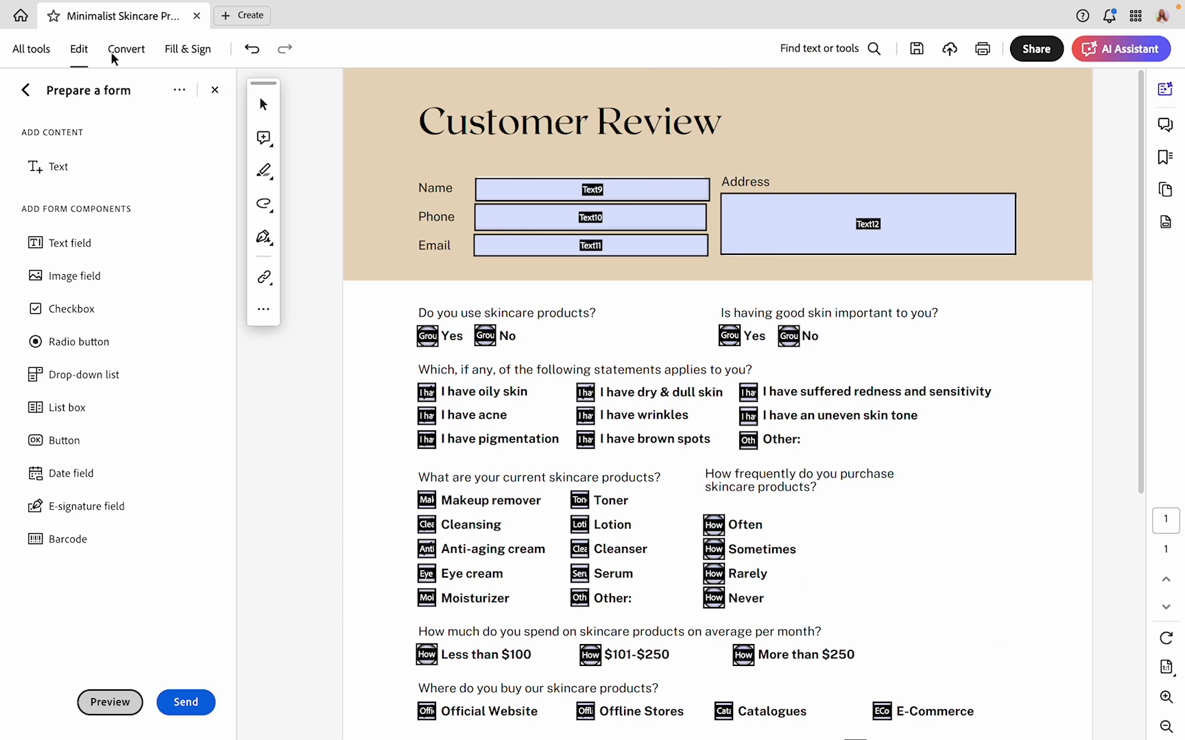
{"action": "mouse_move", "coordinate": [29, 3]}
{"action": "left_click", "coordinate": [111, 10]}
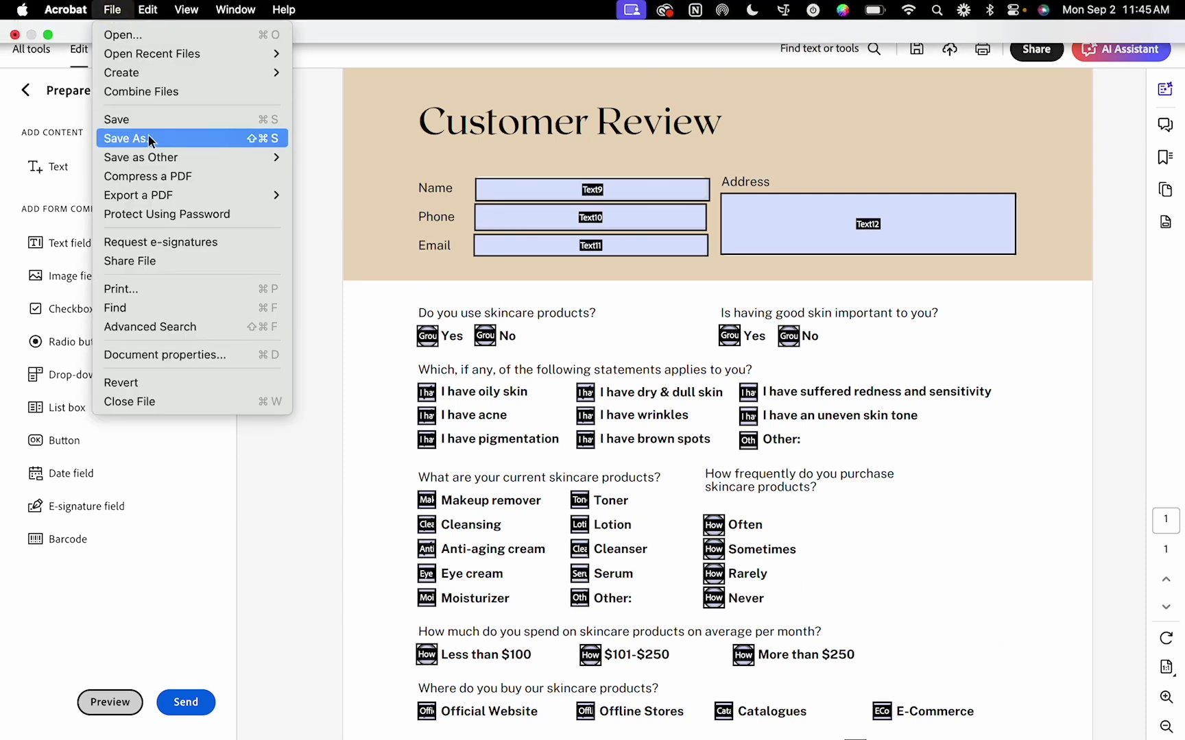
{"action": "left_click", "coordinate": [150, 121]}
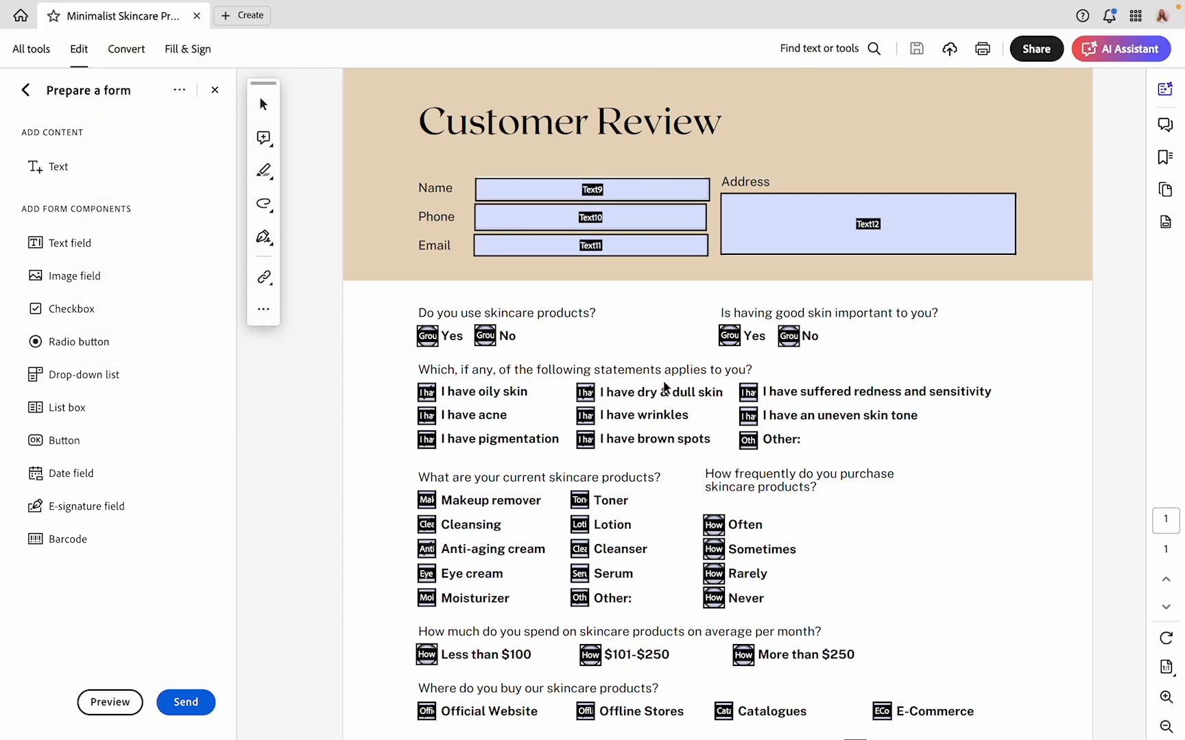